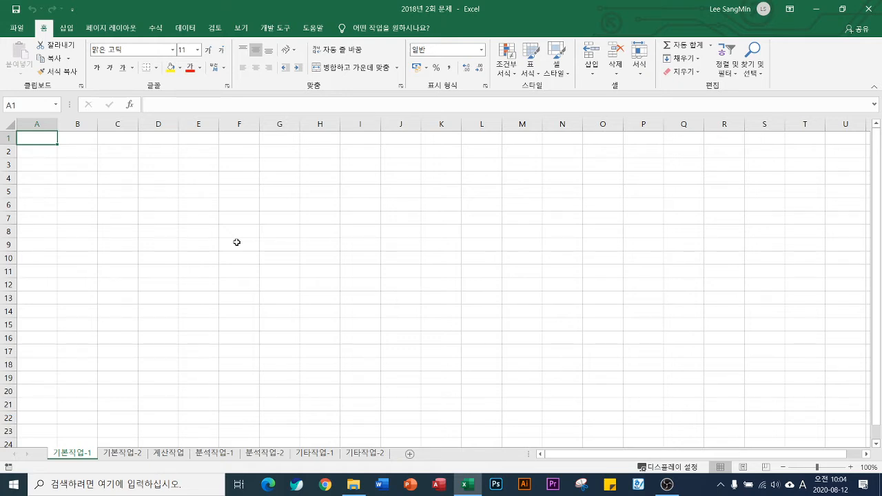
# On the 계산작업 sheet, enter the formula =K4<=50% in cell L4 of the 취업분석 column
pyautogui.click(165, 453)
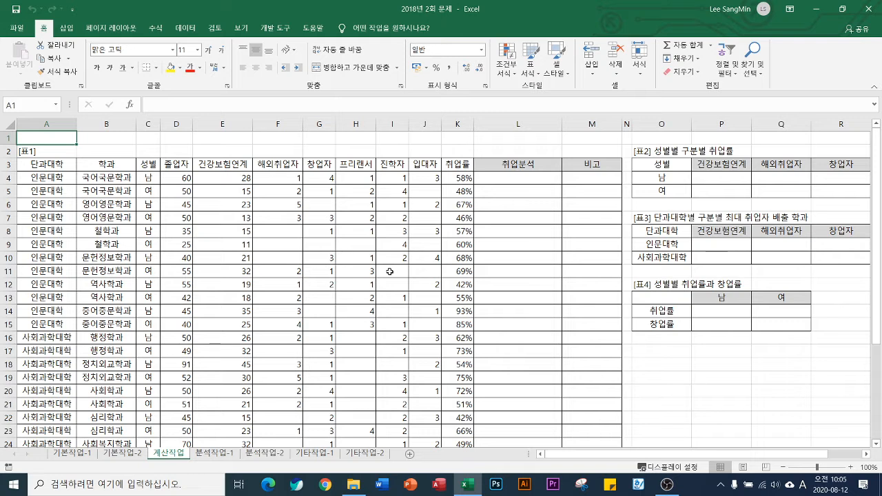
pyautogui.click(512, 177)
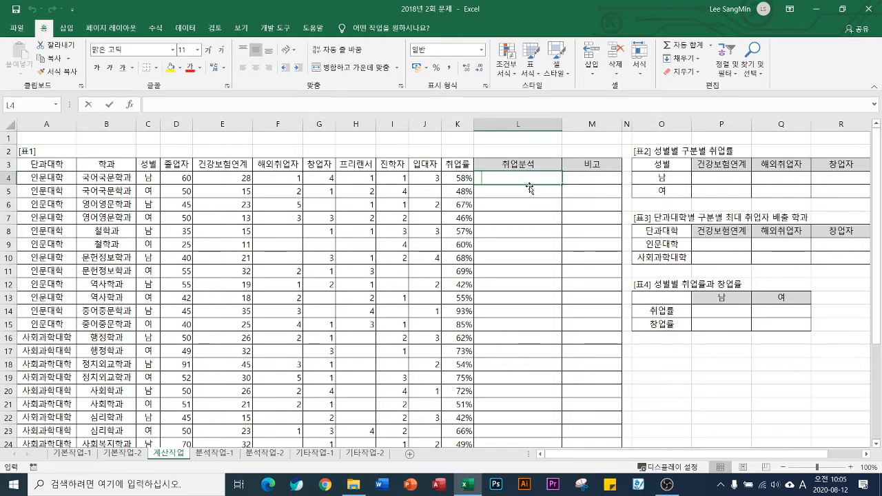
pyautogui.write('=')
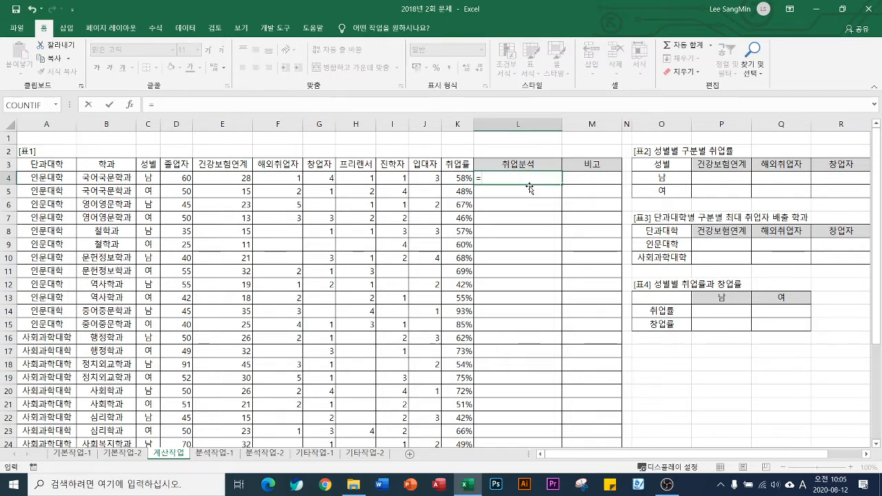
pyautogui.click(459, 176)
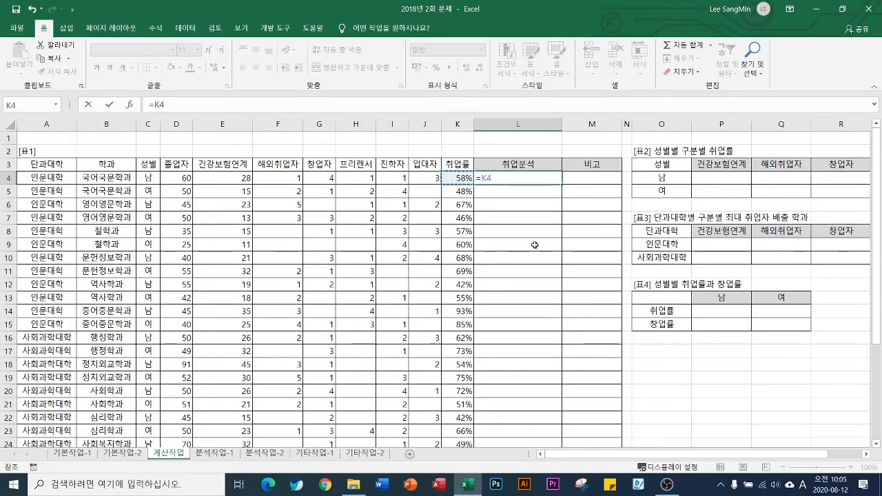
pyautogui.write('<=5')
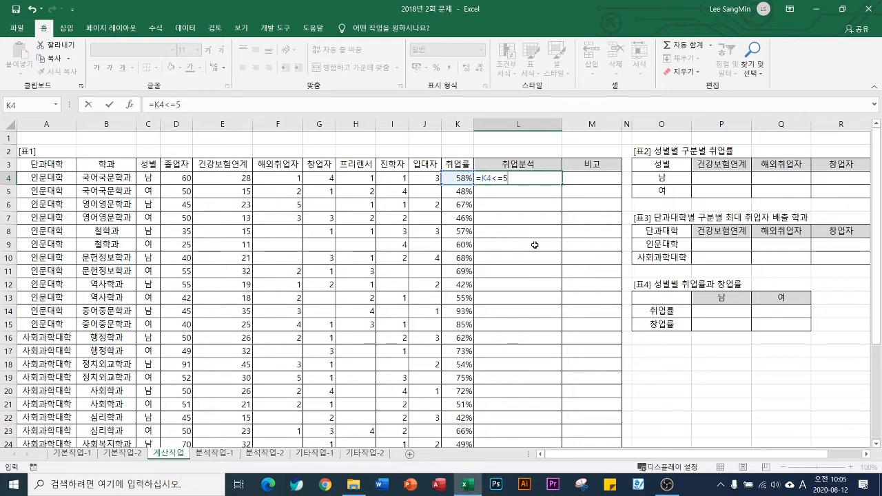
pyautogui.write('0%')
pyautogui.hotkey('ctrl', 'Return')
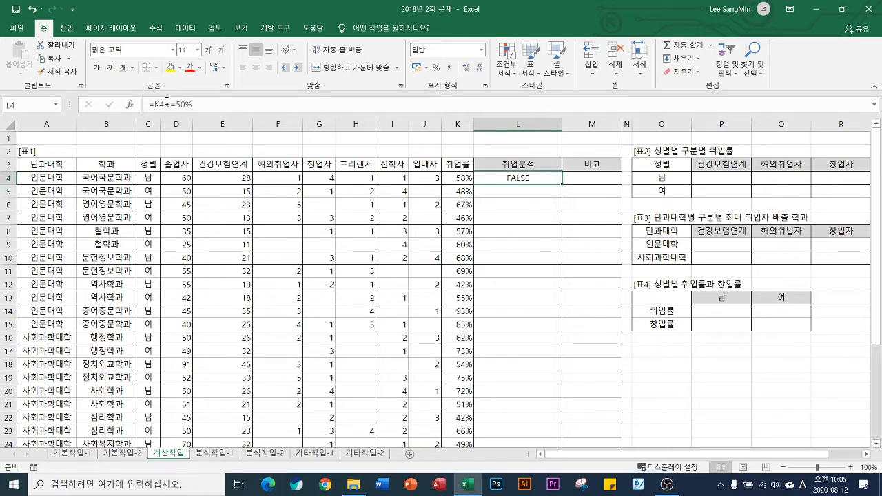
# Replace the percentage threshold in L4 with 0.5 so the formula reads =K4<=0.5
pyautogui.doubleClick(524, 179)
pyautogui.moveTo(505, 179); pyautogui.dragTo(532, 179)
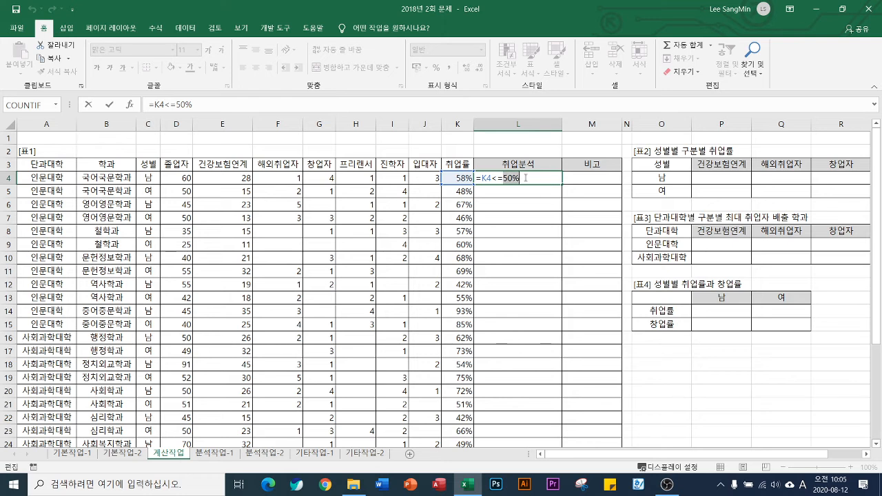
pyautogui.write('0.5')
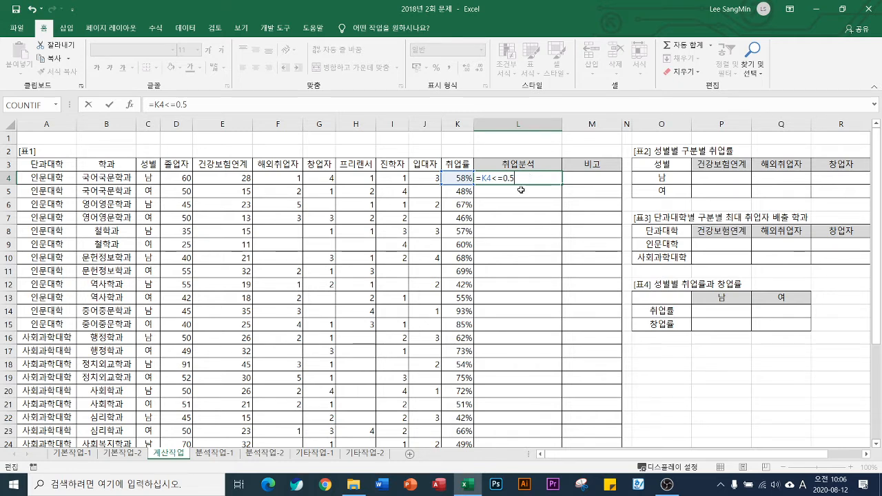
pyautogui.press('Return')
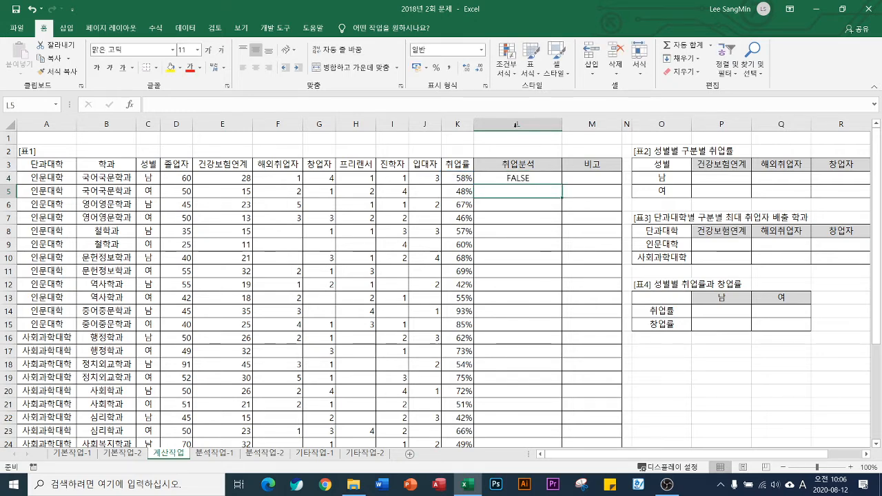
# Fill the L4 formula down the 취업분석 column and check the filled rows against the 취업률 values
pyautogui.click(548, 179)
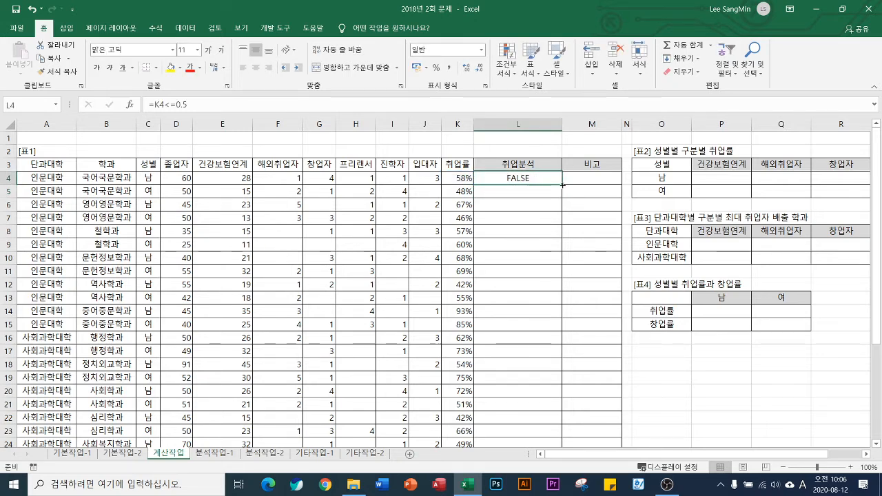
pyautogui.doubleClick(563, 185)
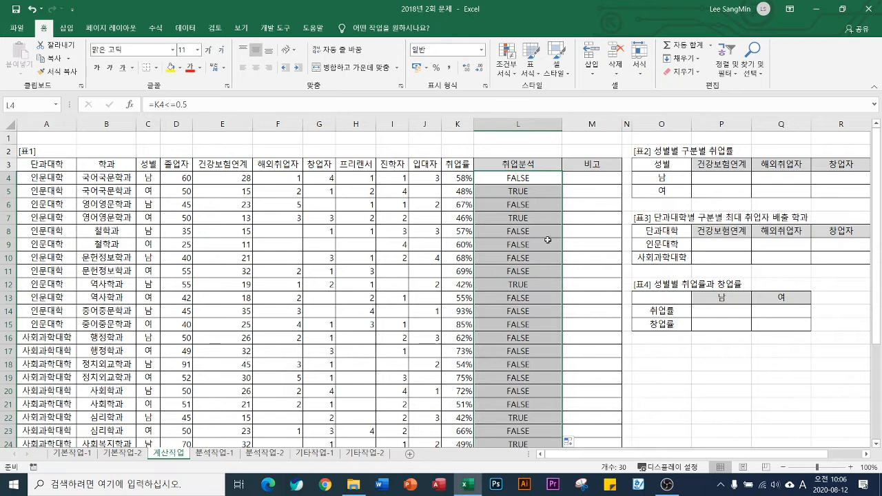
pyautogui.scroll(-3, 524, 312)
pyautogui.scroll(-5, 523, 311)
pyautogui.scroll(8, 522, 310)
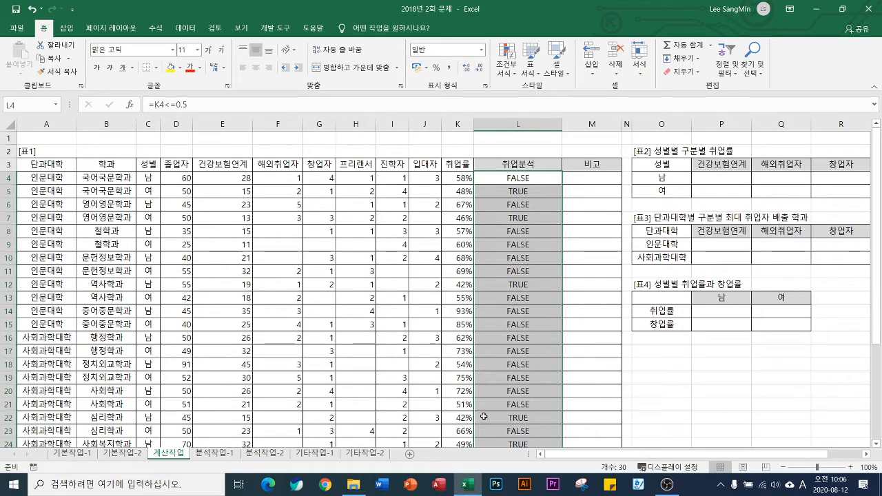
pyautogui.scroll(-3, 508, 341)
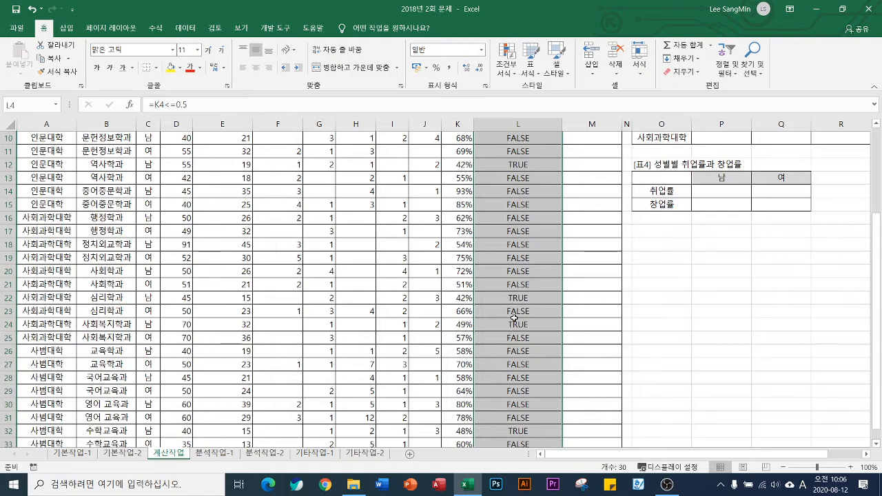
pyautogui.scroll(3, 513, 318)
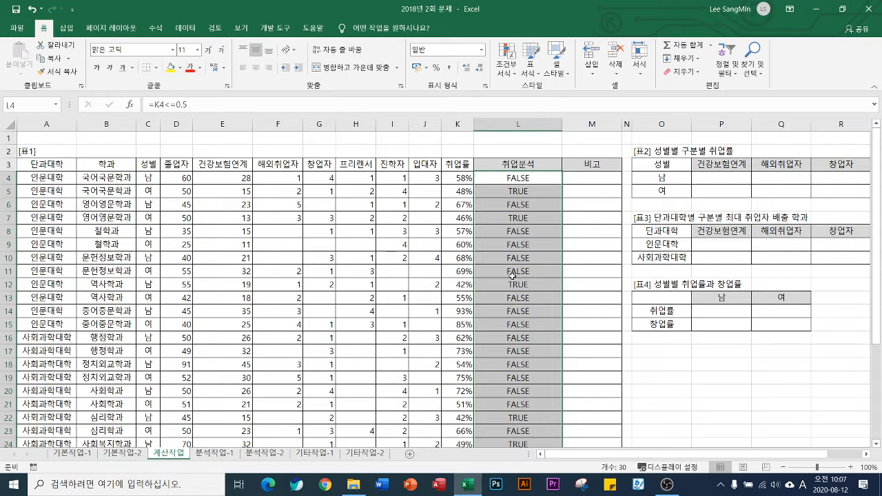
pyautogui.doubleClick(515, 181)
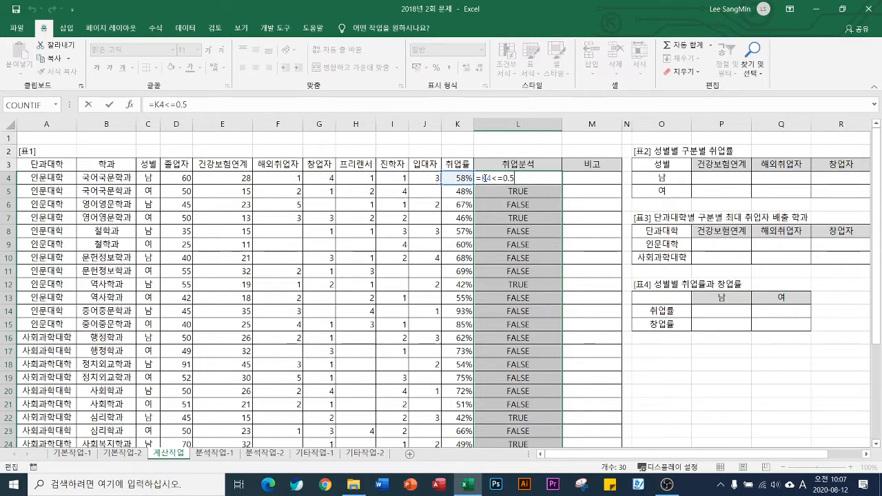
pyautogui.press('Escape')
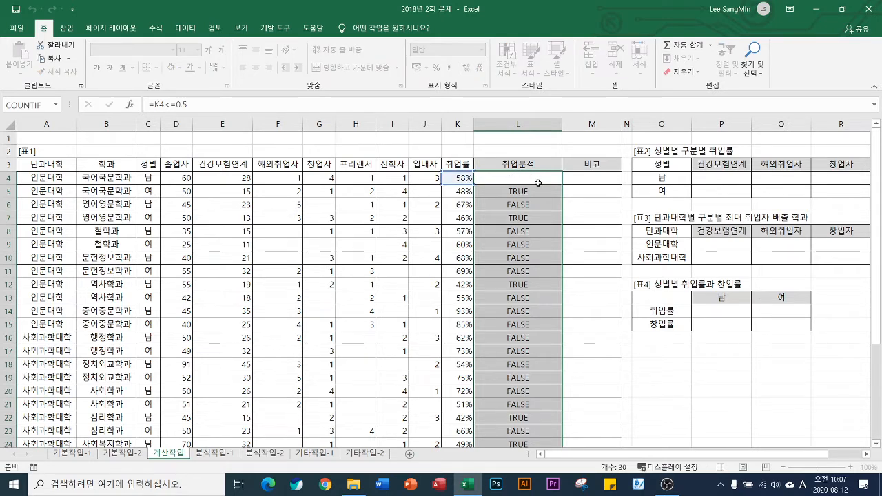
# Enter =QUOTIENT(K4,0.1) in cell M4 and fill it down the 비고 column
pyautogui.click(590, 179)
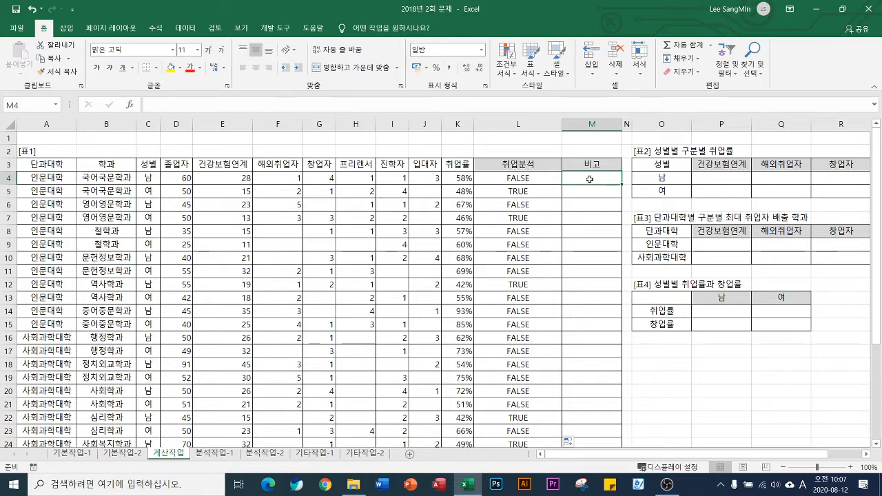
pyautogui.write('=')
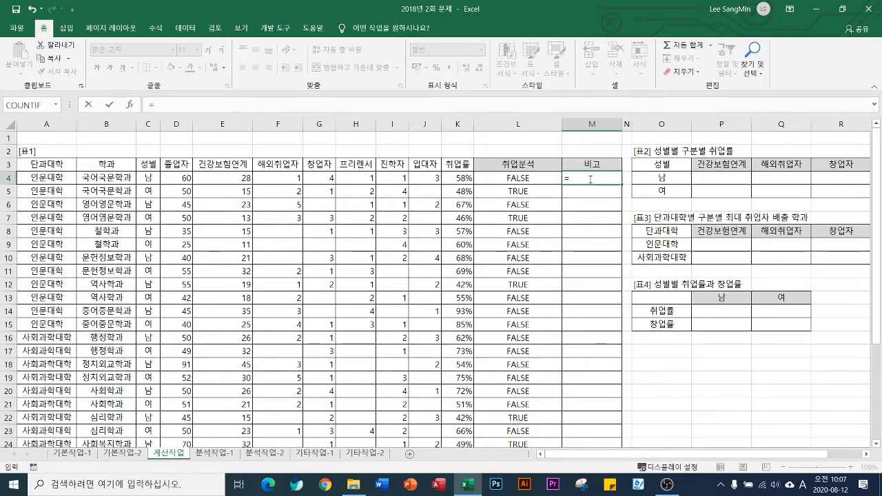
pyautogui.write('qu')
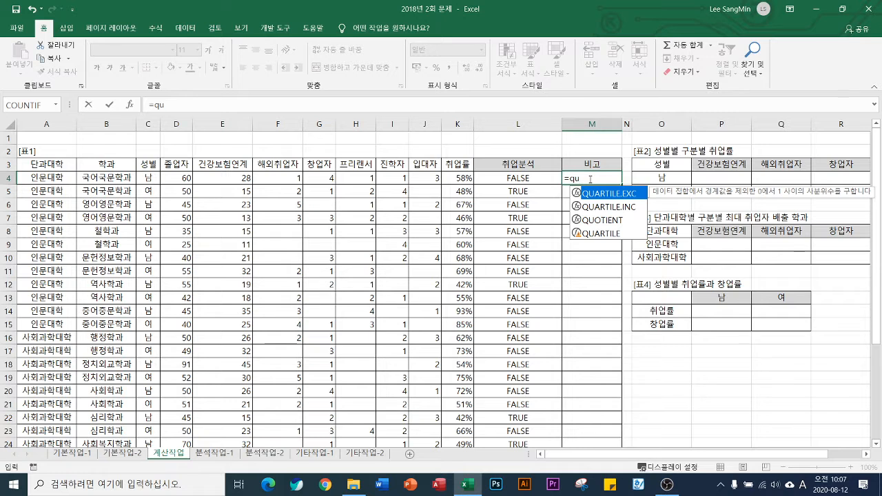
pyautogui.press('Down')
pyautogui.press('Down')
pyautogui.press('Tab')
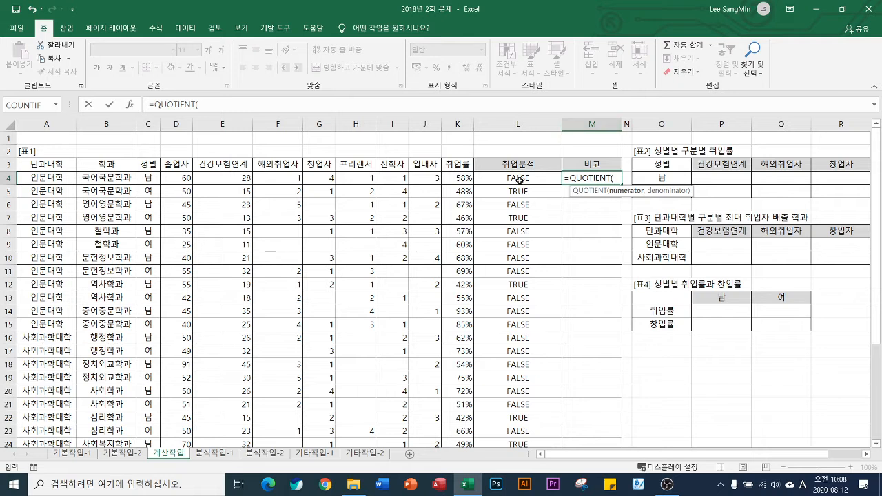
pyautogui.click(458, 177)
pyautogui.write(',')
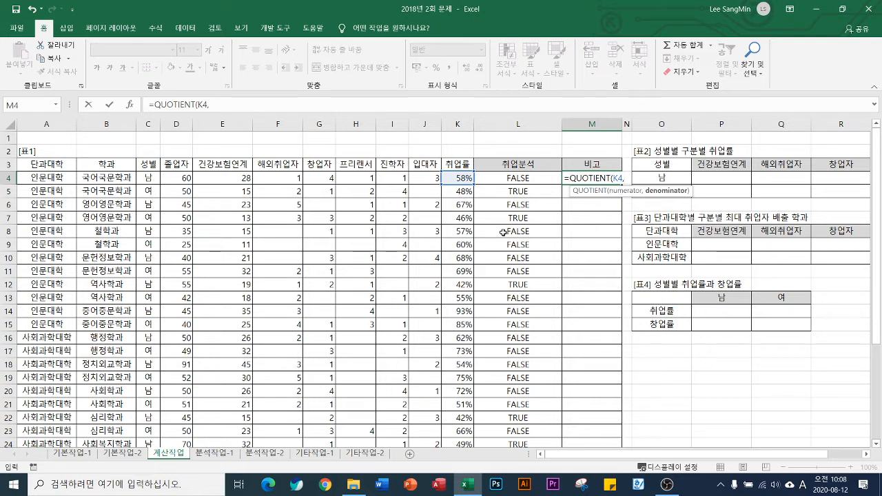
pyautogui.write('0.1)')
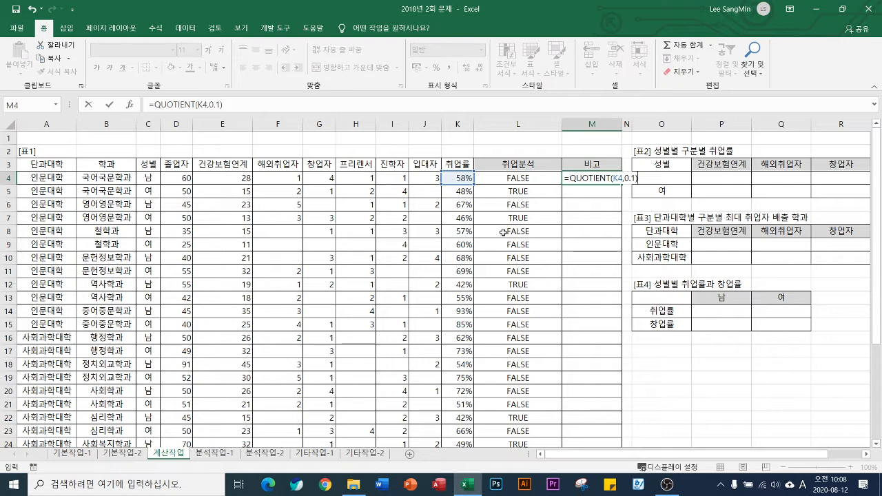
pyautogui.press('Return')
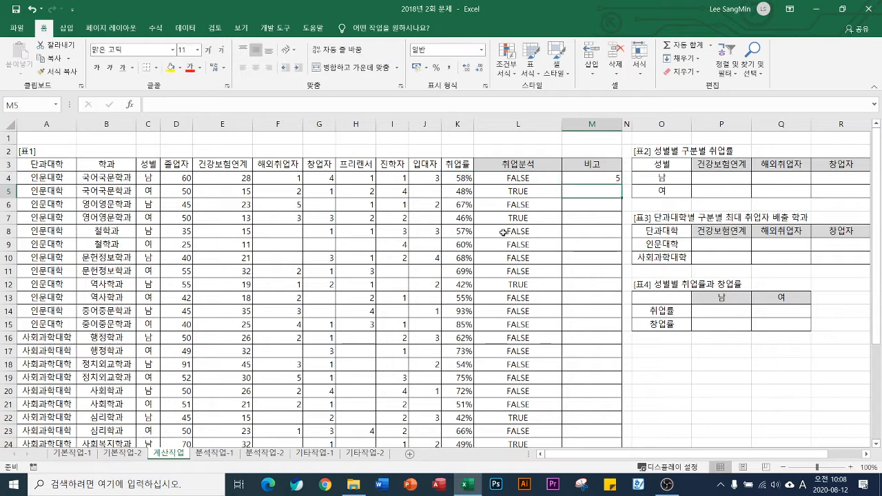
pyautogui.click(608, 178)
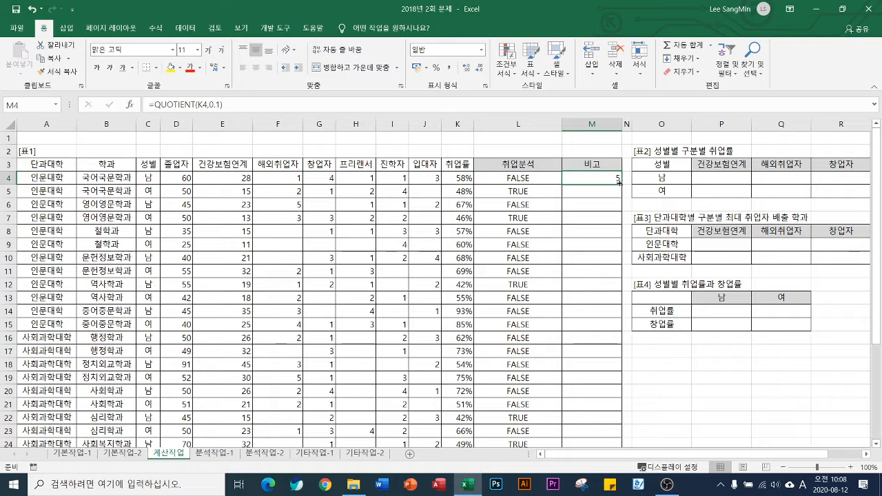
pyautogui.doubleClick(621, 182)
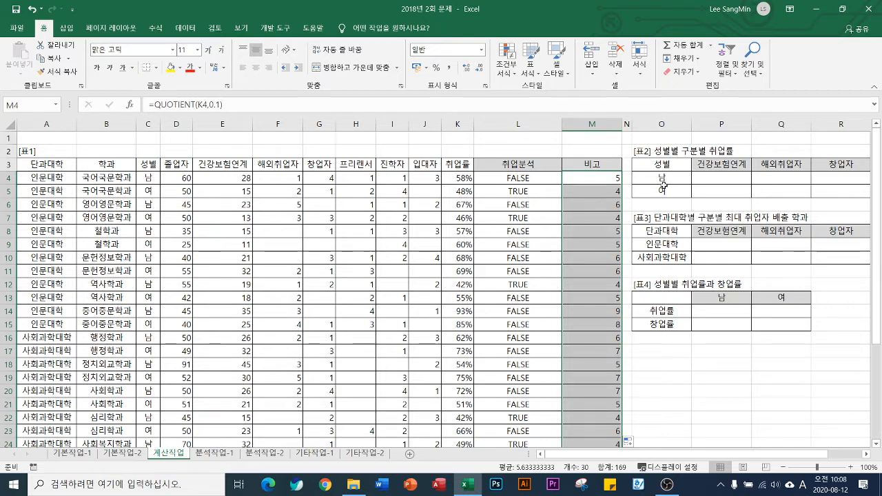
# Edit the M4 formula to insert the REPT function in front of QUOTIENT
pyautogui.click(607, 178)
pyautogui.press('F2')
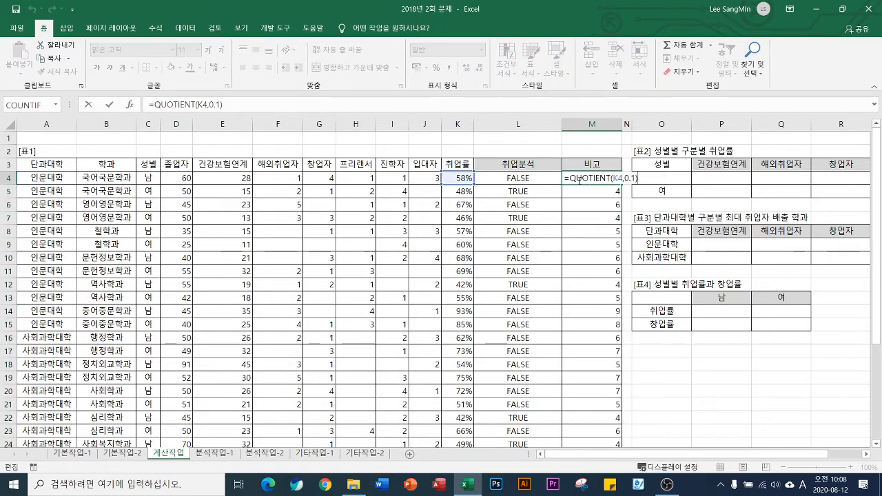
pyautogui.press('Home')
pyautogui.press('Right')
pyautogui.write('rept')
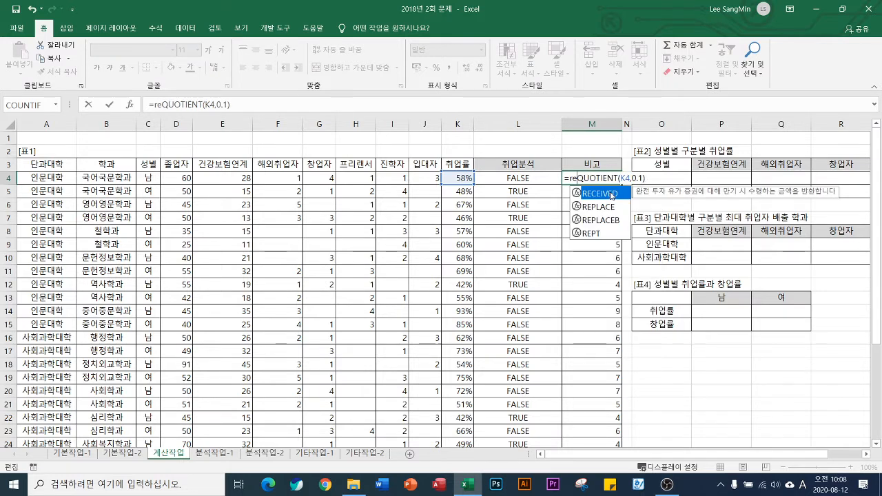
pyautogui.press('Tab')
# Complete the M4 formula as =REPT("■",QUOTIENT(K4,0.1)) and fill it down the 비고 column
pyautogui.write('"')
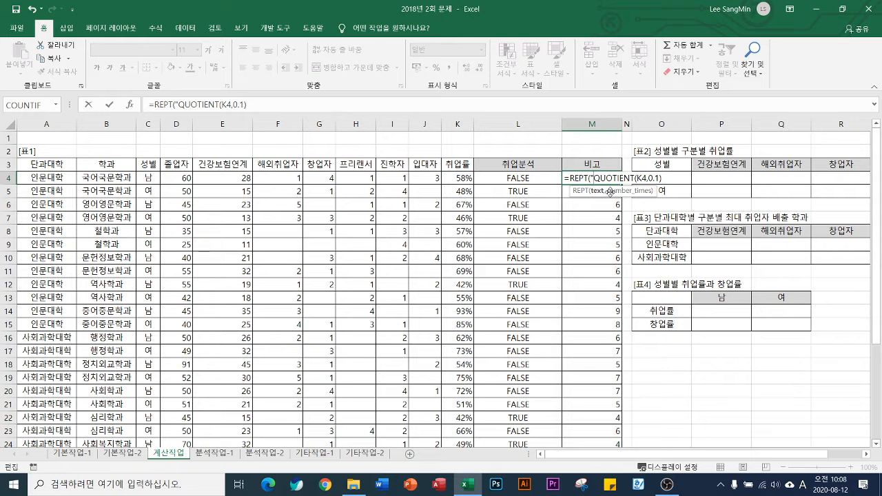
pyautogui.write('ㅁ')
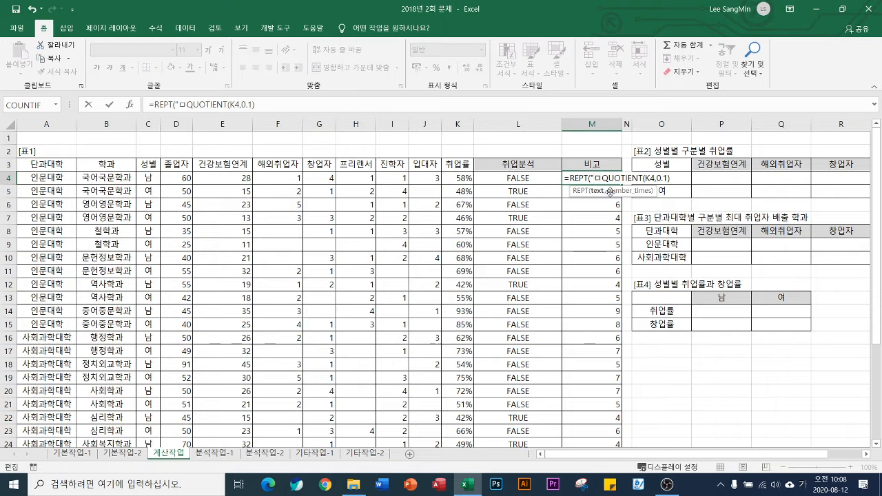
pyautogui.press('Hangul_Hanja')
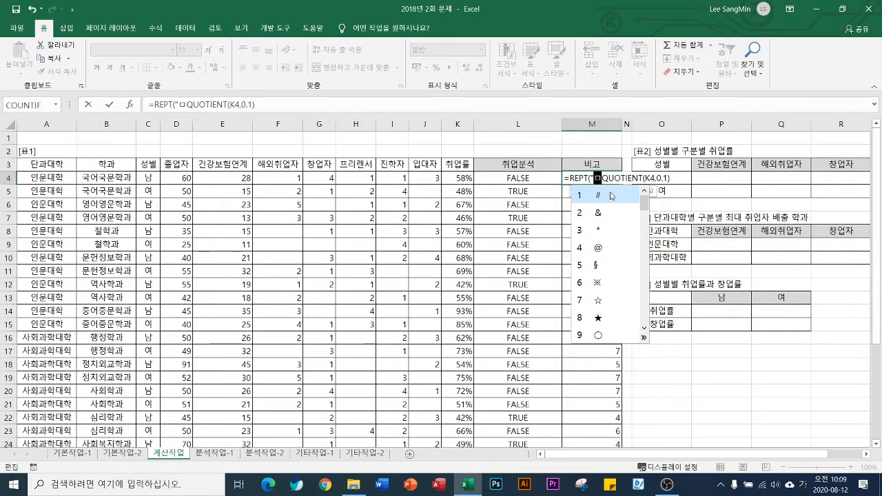
pyautogui.press('Tab')
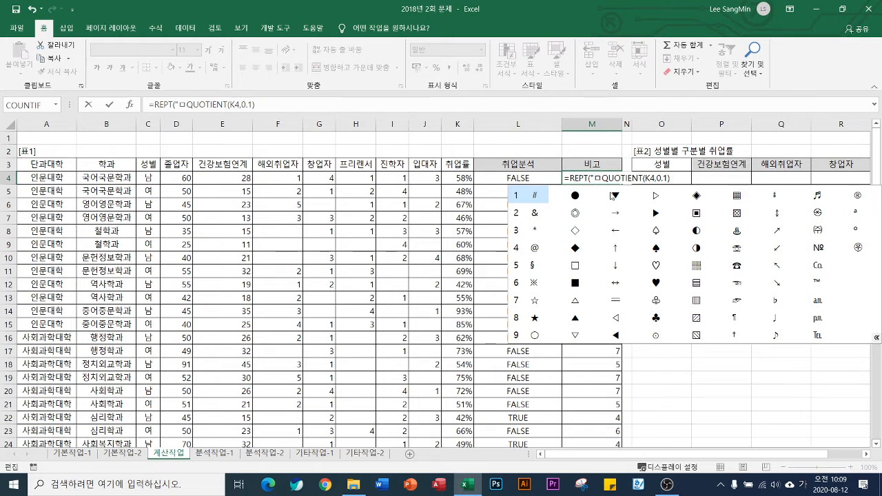
pyautogui.click(576, 283)
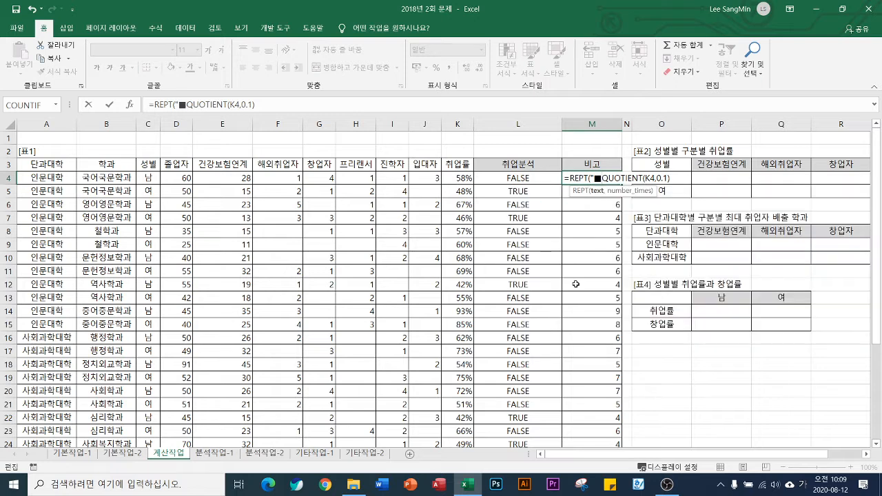
pyautogui.write('"')
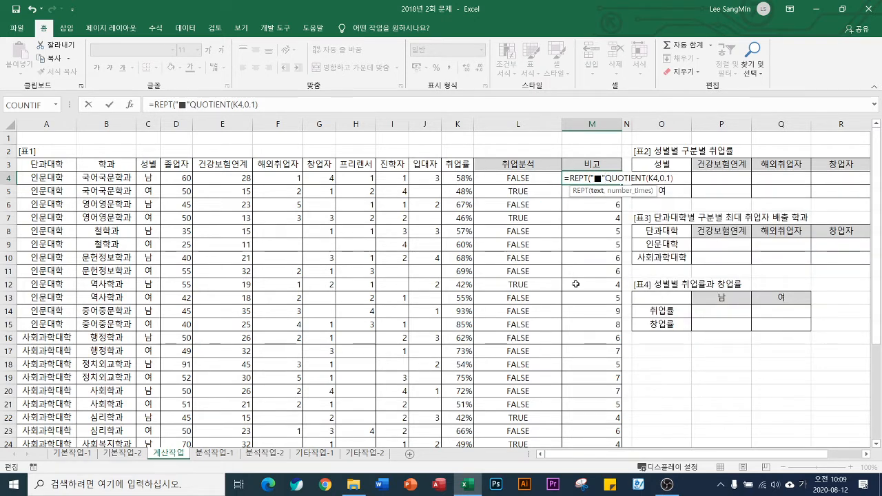
pyautogui.write(',')
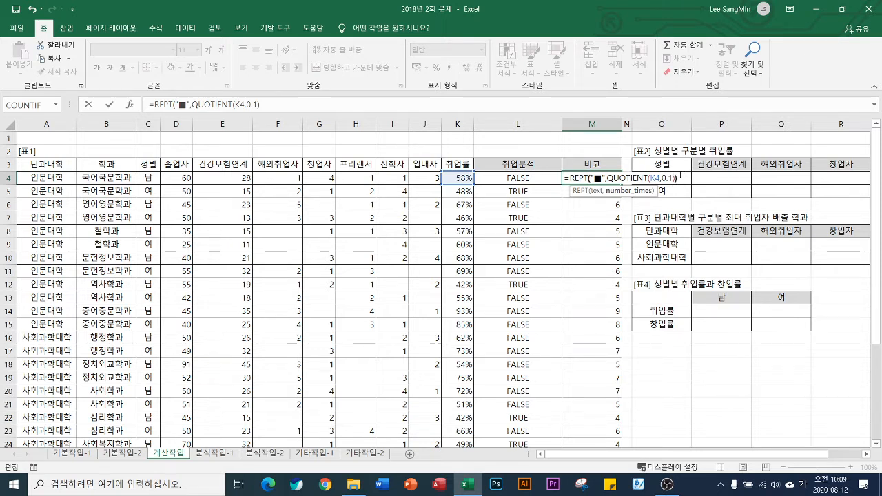
pyautogui.write(')')
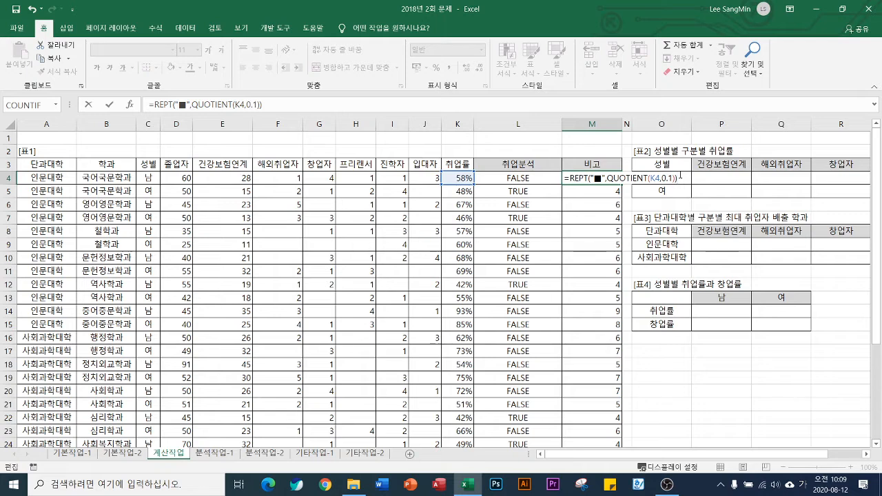
pyautogui.hotkey('ctrl', 'Return')
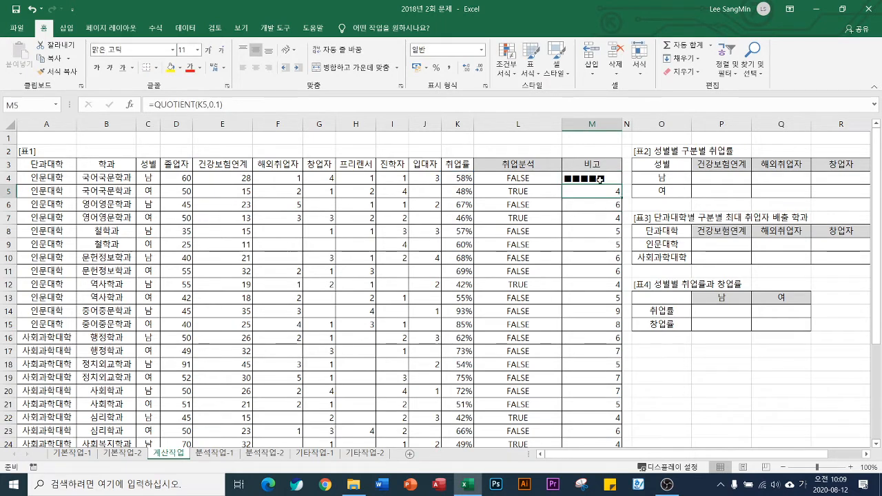
pyautogui.doubleClick(623, 184)
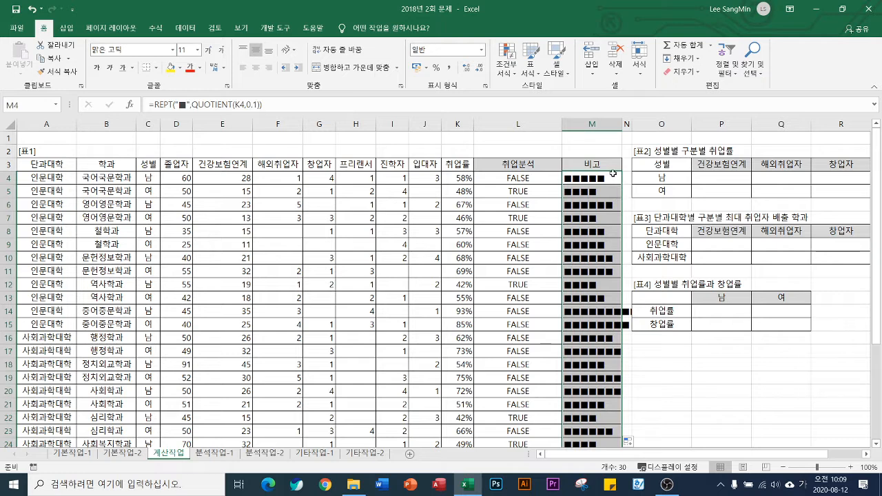
# Copy the REPT("■",QUOTIENT(K4,0.1)) expression, without its equals sign, from the formula in M4
pyautogui.click(613, 176)
pyautogui.doubleClick(613, 176)
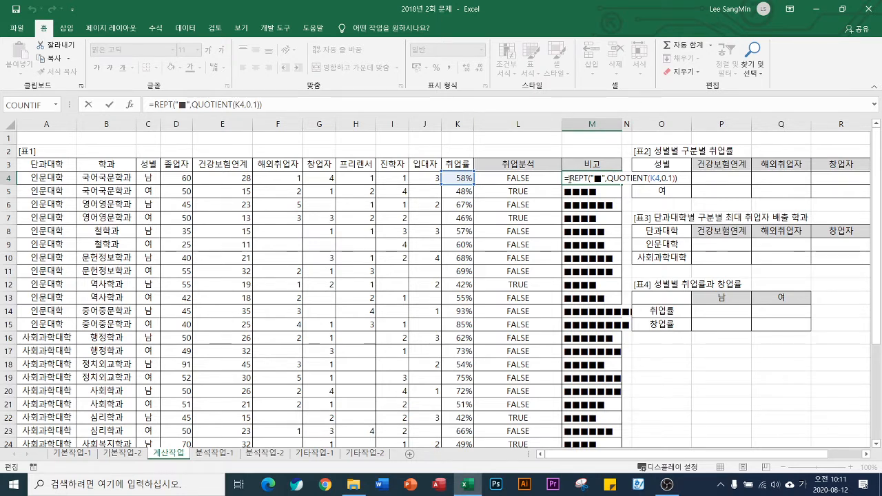
pyautogui.moveTo(569, 178); pyautogui.dragTo(693, 182)
pyautogui.hotkey('ctrl', 'c')
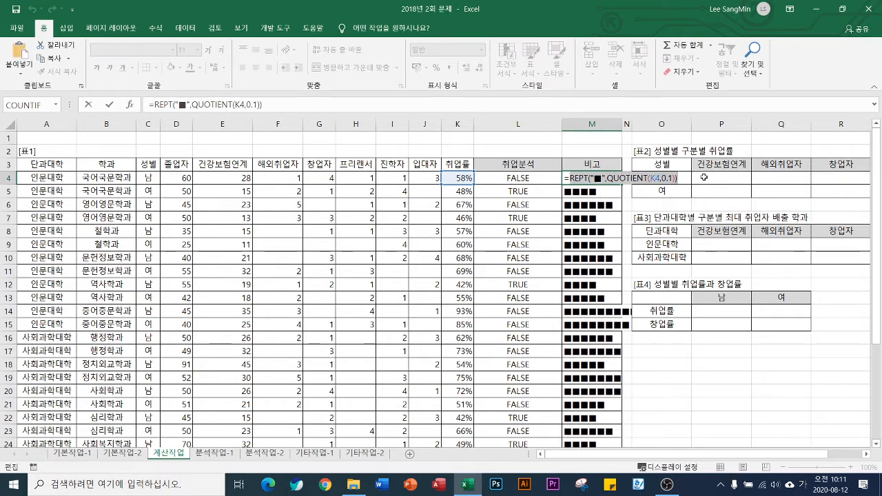
pyautogui.press('Escape')
# Edit the L4 formula to wrap the comparison in an IF function, making K4<=0.5 its logical test
pyautogui.click(495, 177)
pyautogui.doubleClick(495, 177)
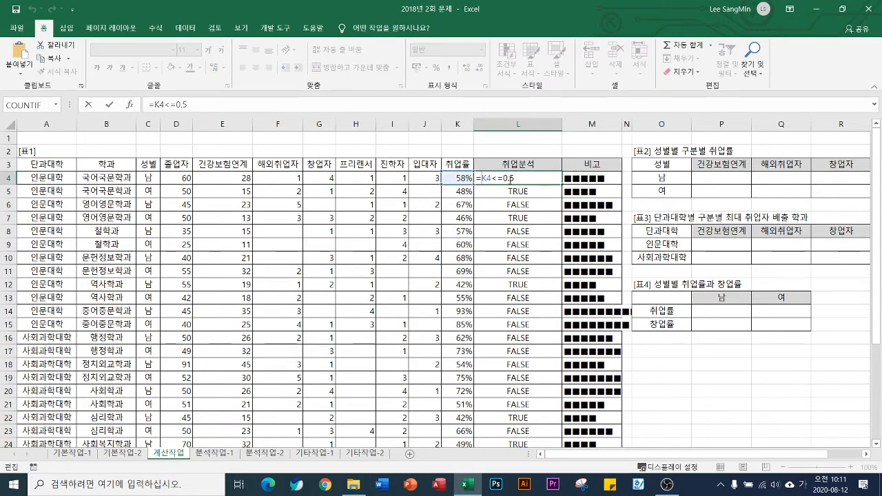
pyautogui.press('Home')
pyautogui.press('Right')
pyautogui.write('if')
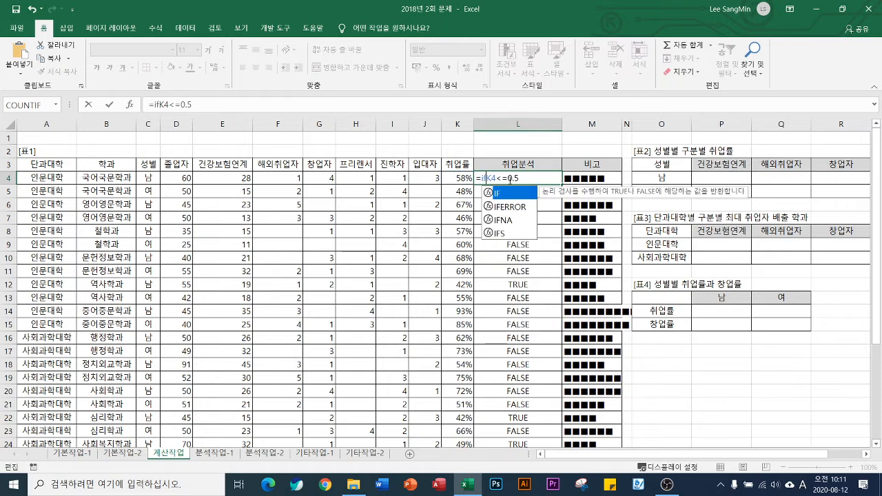
pyautogui.press('Tab')
pyautogui.press('End')
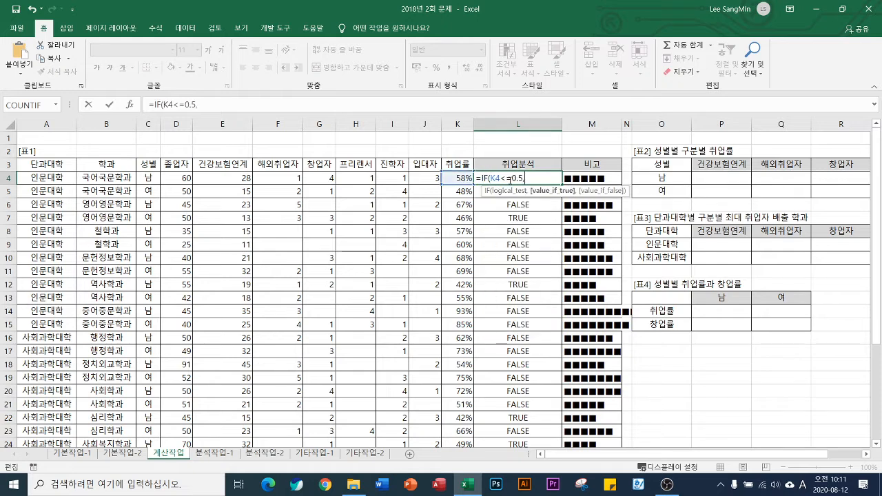
# Paste the copied REPT expression as both the true and false results of the IF in L4 and close the function
pyautogui.write(',REPT("■",QUOTIENT(K4,0.1))')
pyautogui.write(',')
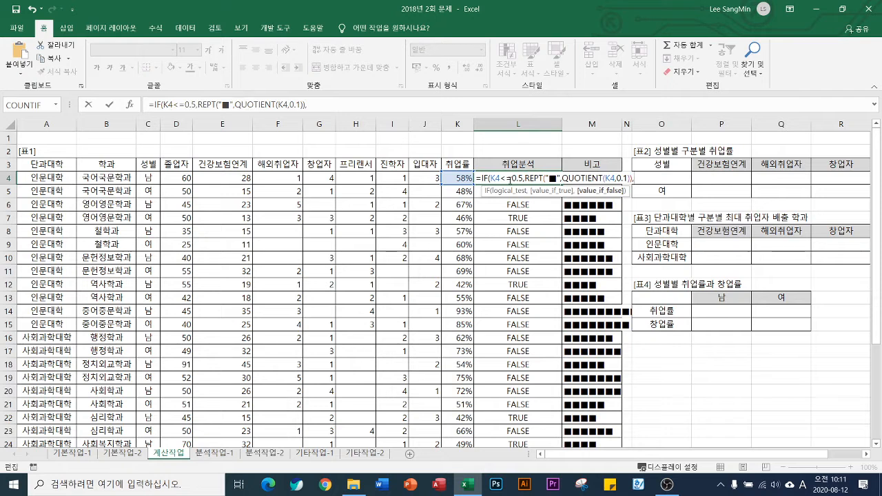
pyautogui.hotkey('ctrl', 'v')
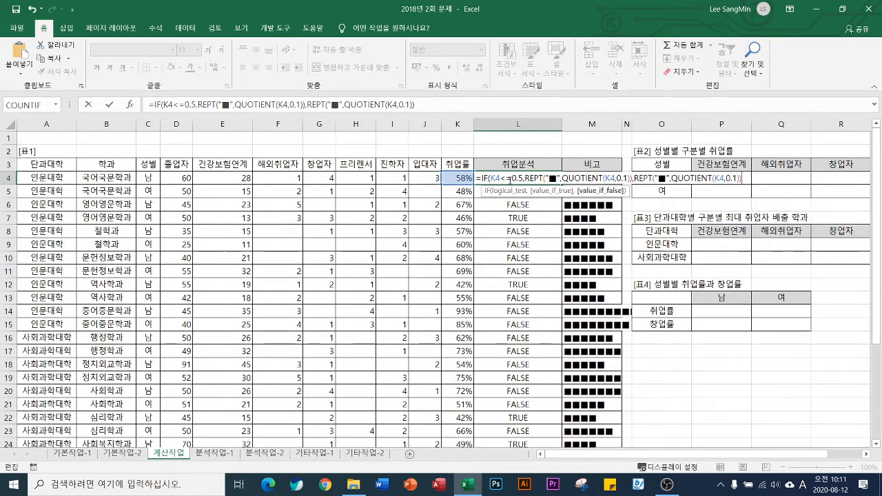
pyautogui.write(')')
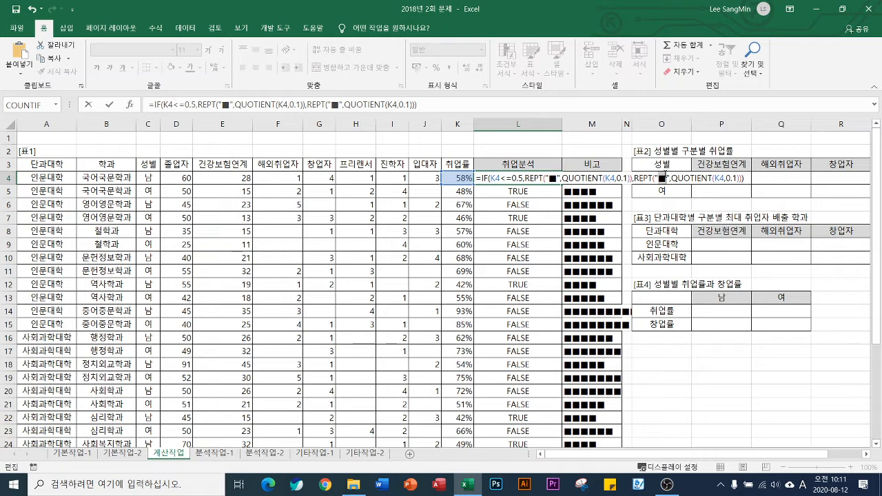
# Replace the ■ symbol in the false-case REPT of L4 with □ and fill the formula down the 취업분석 column
pyautogui.click(662, 177)
pyautogui.press('BackSpace')
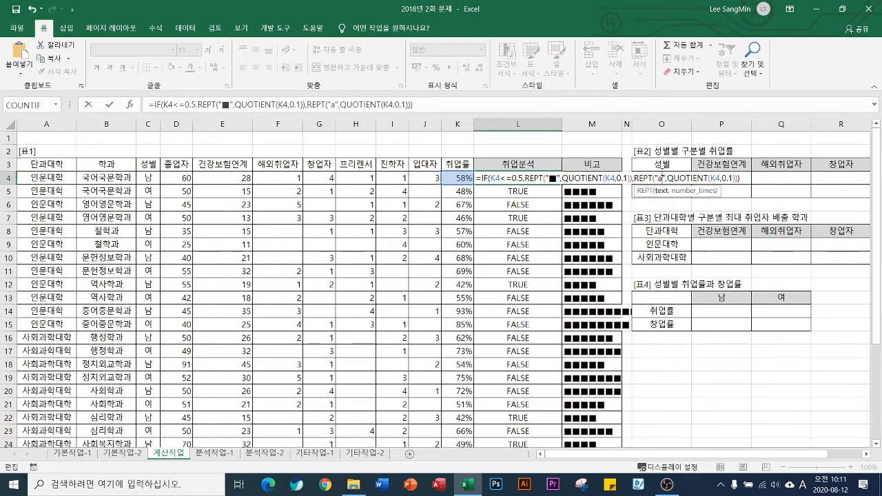
pyautogui.write('ㅁ')
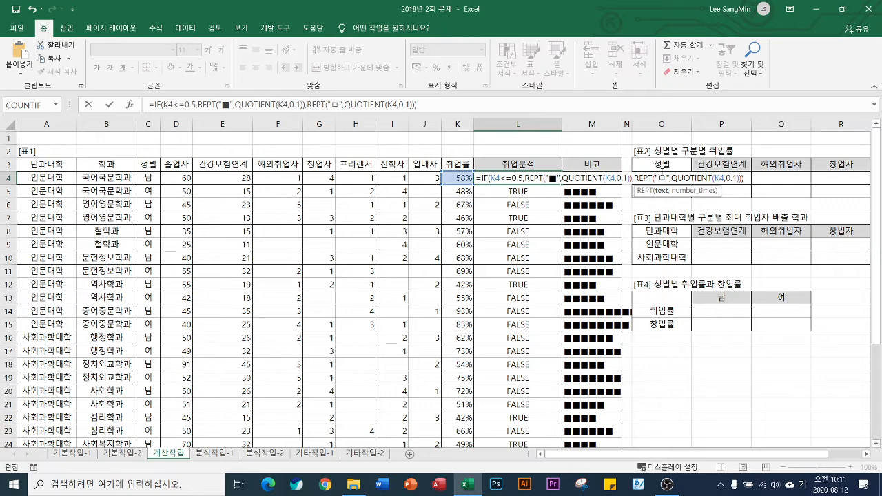
pyautogui.press('Hangul_Hanja')
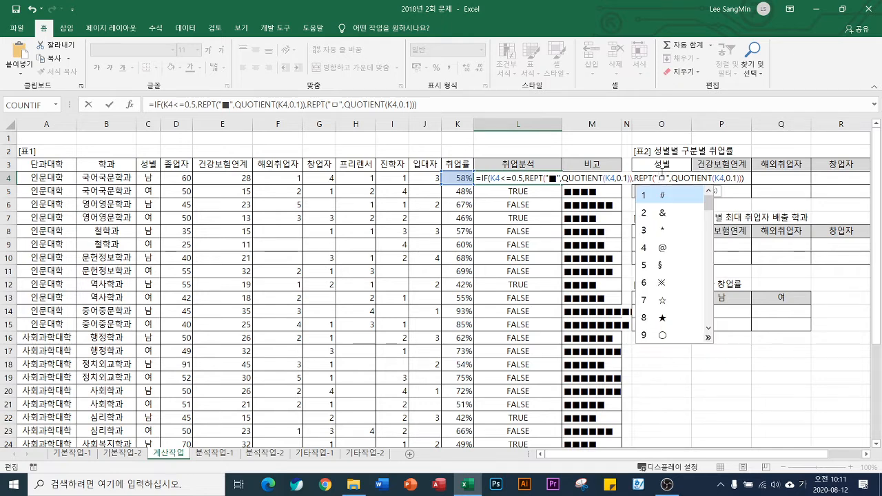
pyautogui.press('Tab')
pyautogui.click(575, 266)
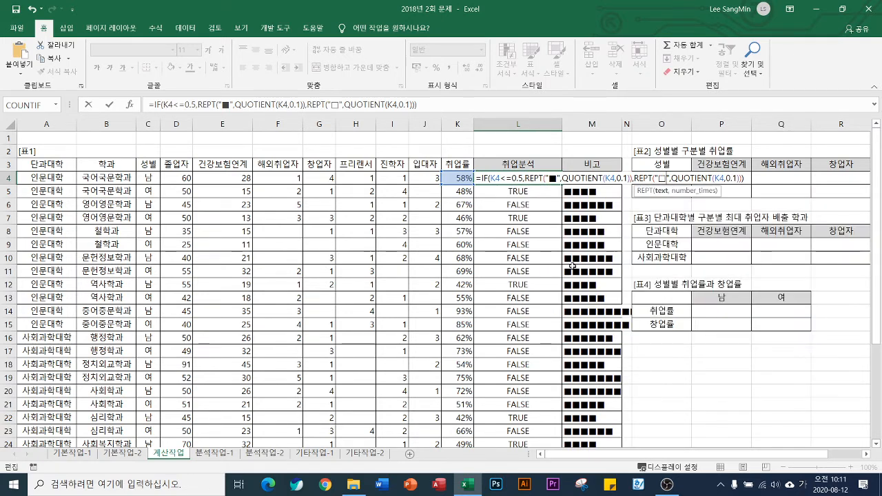
pyautogui.press('Return')
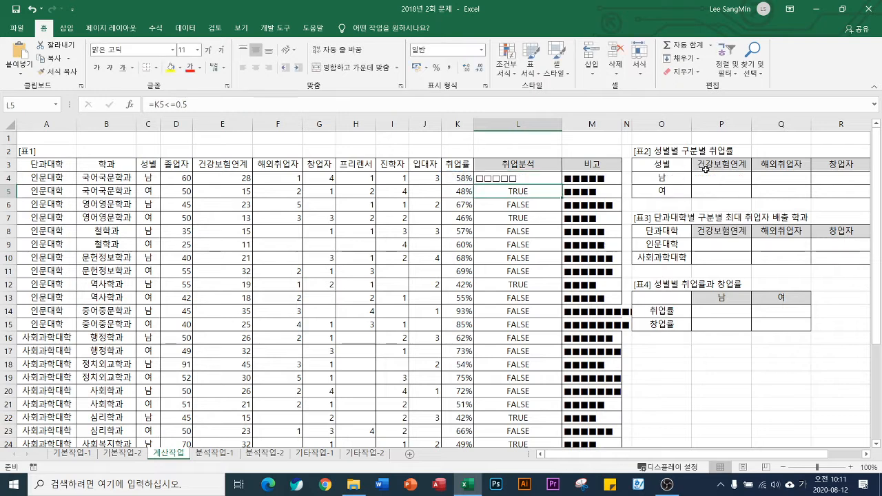
pyautogui.click(535, 181)
pyautogui.doubleClick(562, 185)
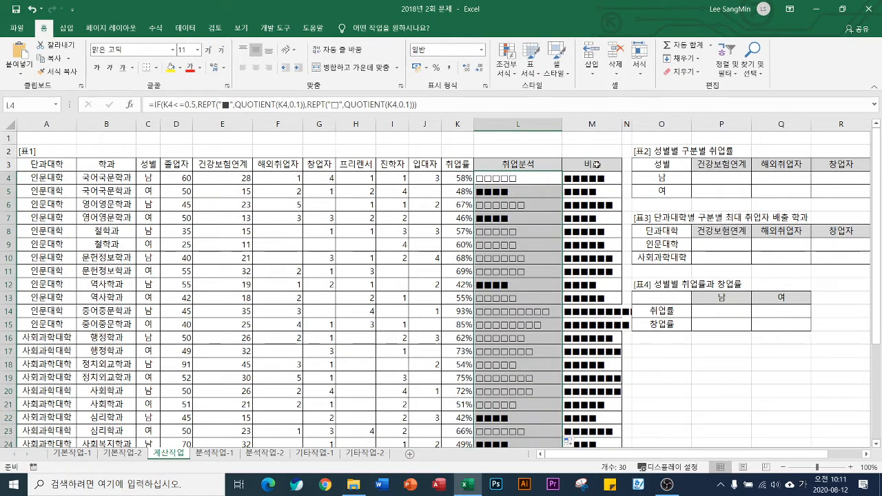
# Clear the trial formulas from the 비고 column, cells M4:M33
pyautogui.moveTo(593, 178); pyautogui.dragTo(594, 419)
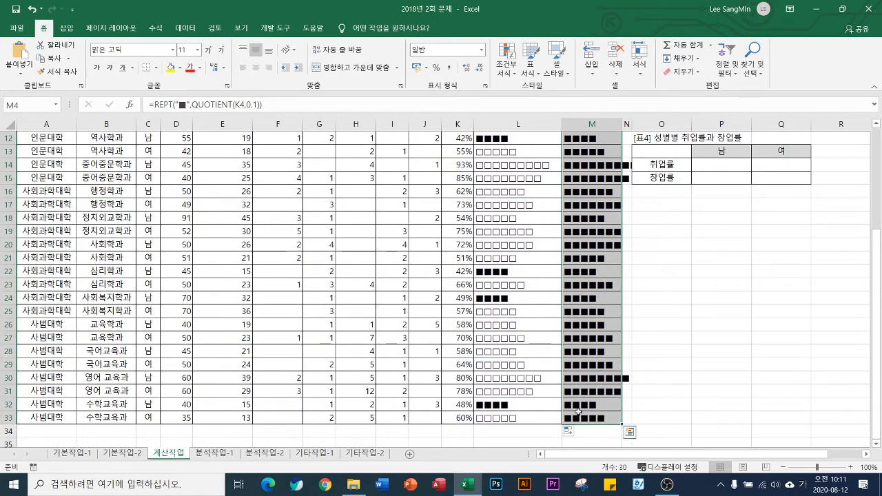
pyautogui.scroll(4, 593, 418)
pyautogui.press('Delete')
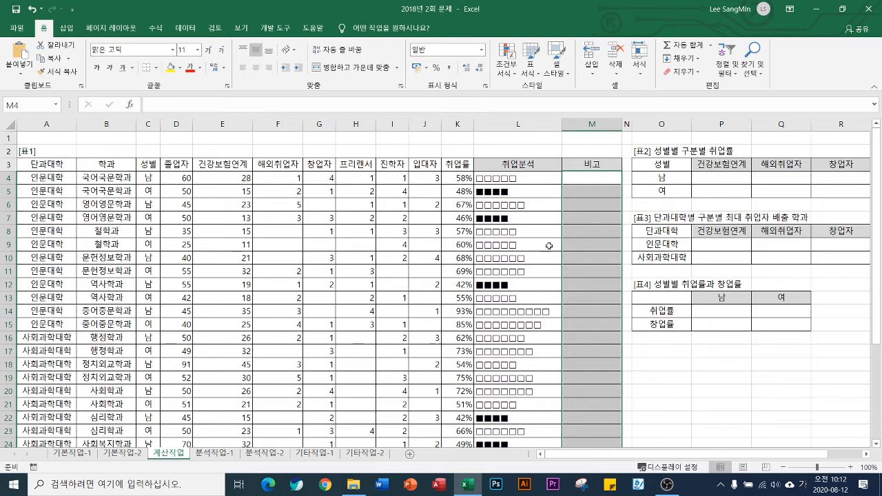
# Select cell M4, open the Visual Basic editor and insert a new standard module into the workbook's project
pyautogui.click(584, 180)
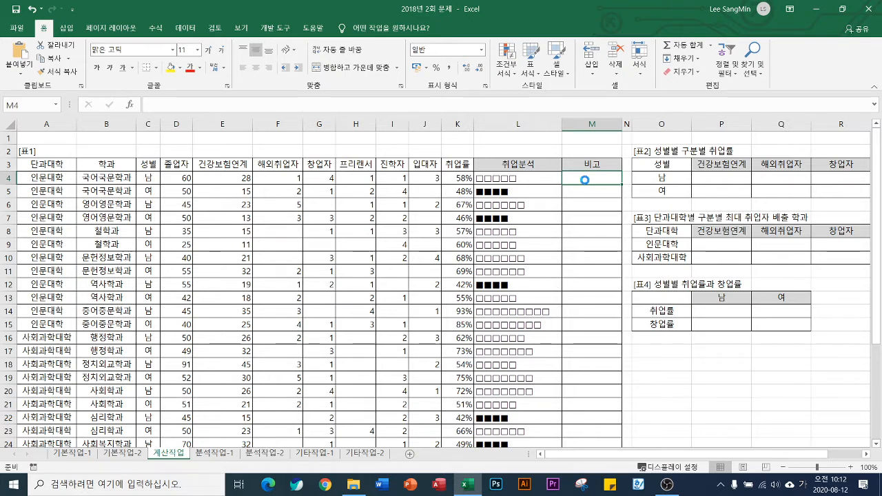
pyautogui.hotkey('alt', 'F11')
pyautogui.click(124, 44)
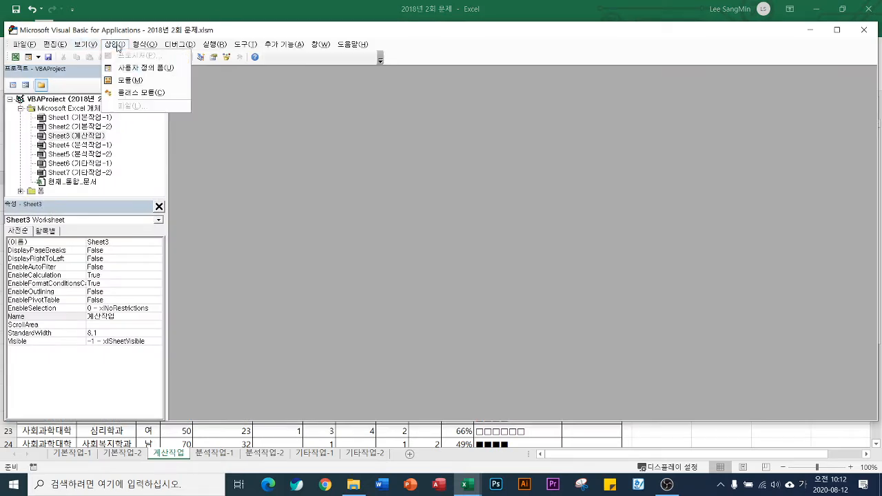
pyautogui.click(134, 78)
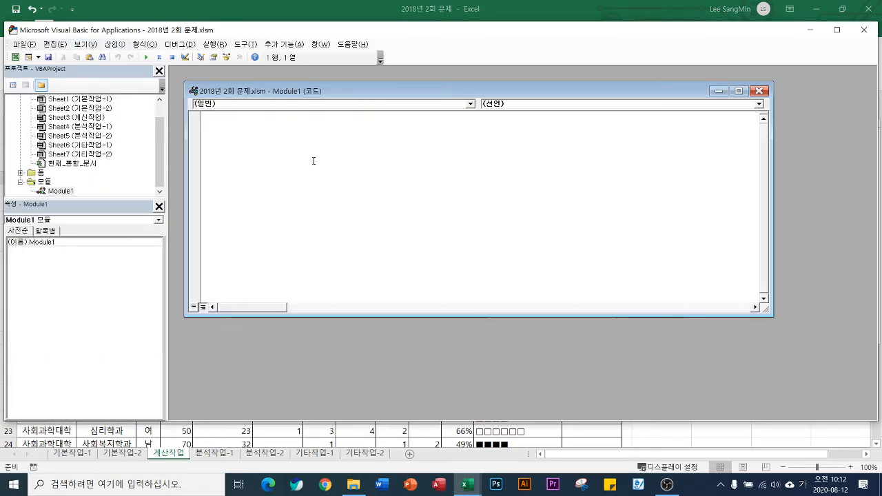
# Declare the custom function in the new module as Public Function fn비고(취업률)
pyautogui.write('ㅔㅕ')
pyautogui.press('BackSpace')
pyautogui.press('BackSpace')
pyautogui.press('Hangul')
pyautogui.write('p')
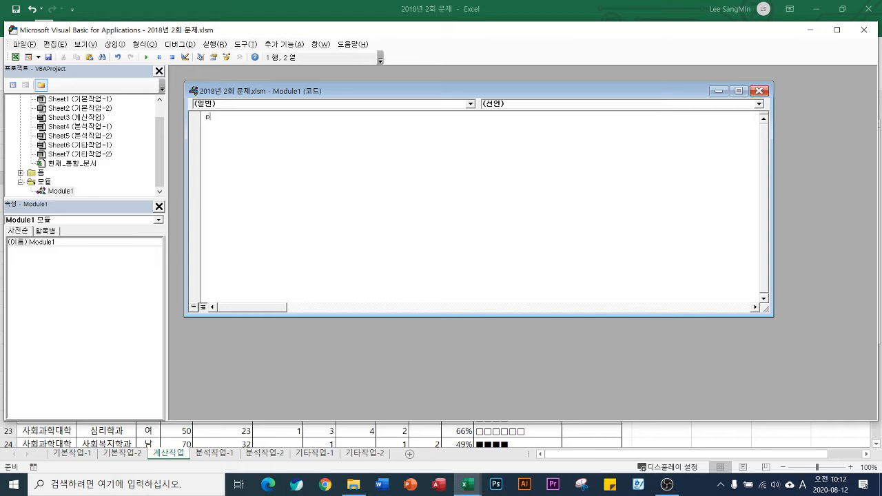
pyautogui.write('ublic function fn')
pyautogui.press('Hangul')
pyautogui.write('비고(취업률')
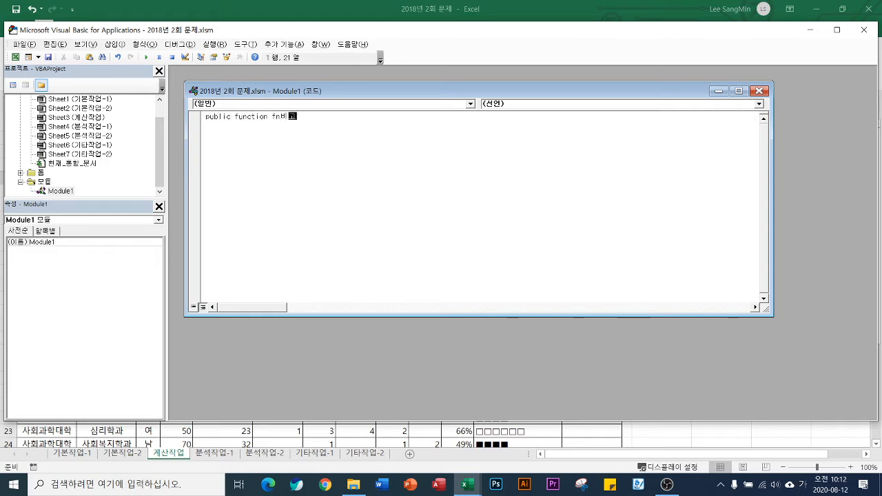
pyautogui.write(')')
pyautogui.press('Return')
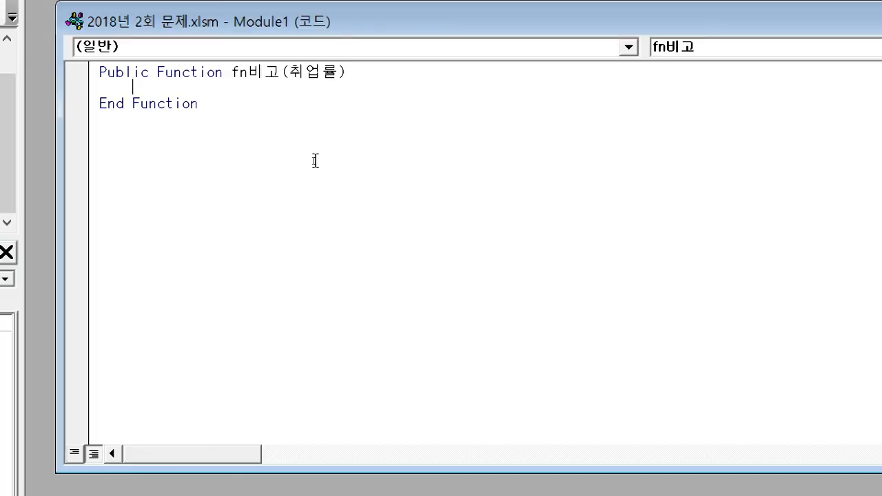
# Add an indented Select Case 취업률 line inside the fn비고 function
pyautogui.press('Tab')
pyautogui.write('select case')
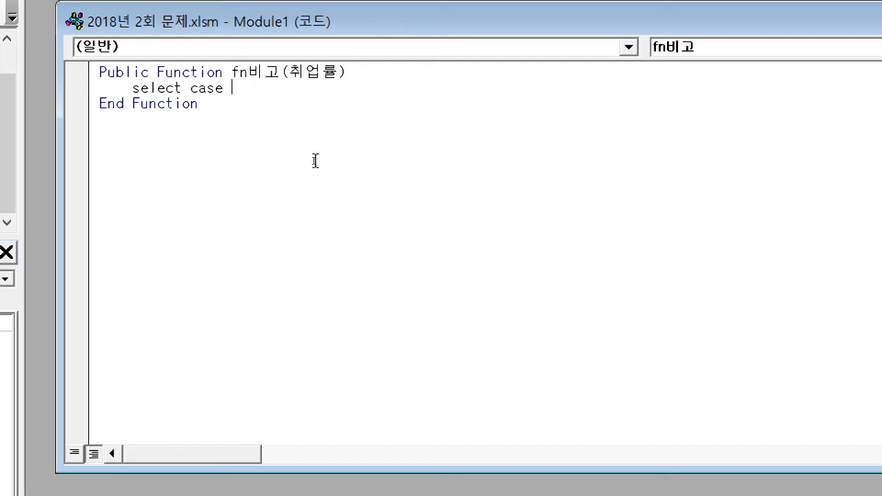
pyautogui.write('cnl')
pyautogui.press('BackSpace')
pyautogui.press('BackSpace')
pyautogui.press('BackSpace')
pyautogui.press('Hangul')
pyautogui.write('추ㅣ업류')
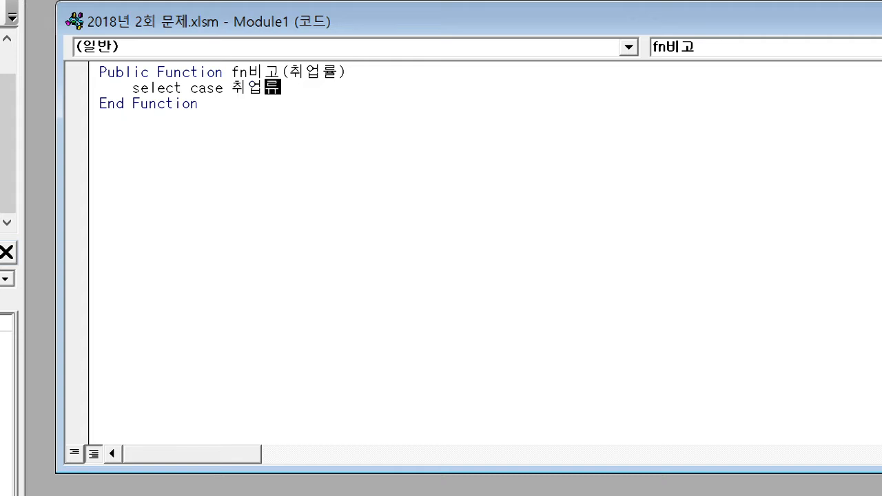
pyautogui.write('ㄹ')
pyautogui.press('Return')
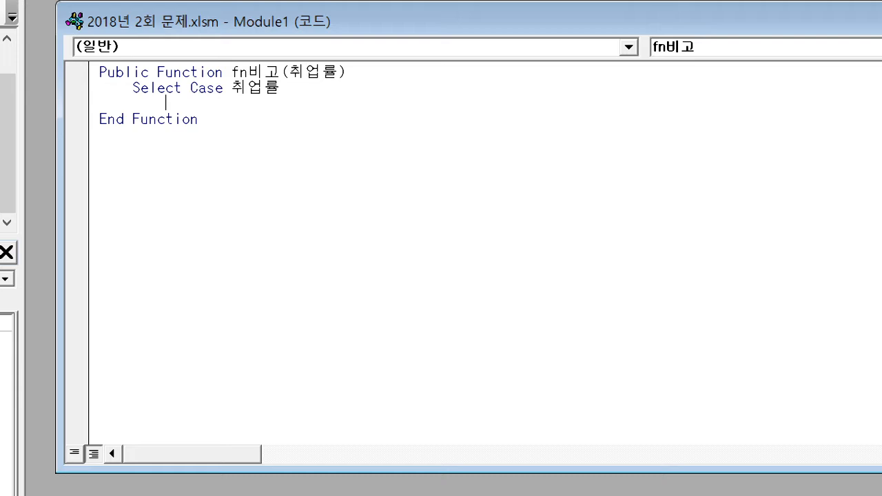
# Begin an indented Case clause under the Select Case 취업률 line
pyautogui.write('ㅊㅁ')
pyautogui.press('BackSpace')
pyautogui.press('BackSpace')
pyautogui.press('Hangul')
pyautogui.write('case ')
pyautogui.write('"anwko')
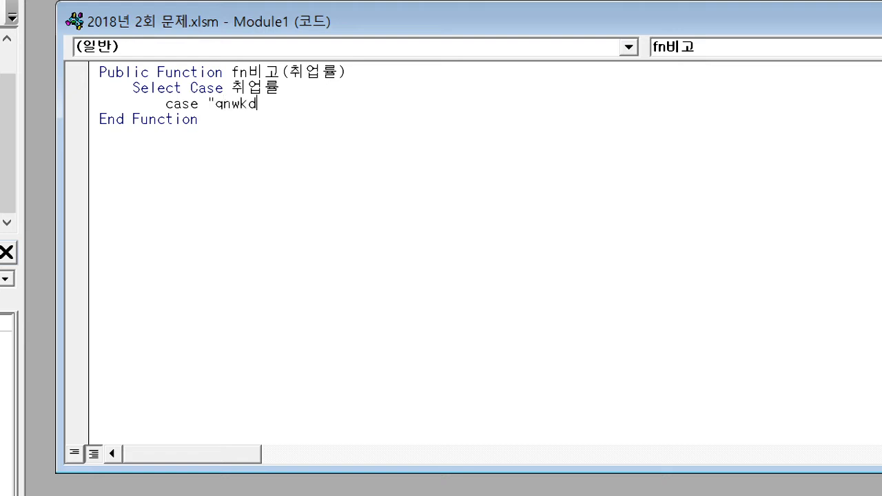
pyautogui.press('BackSpace')
pyautogui.press('BackSpace')
pyautogui.press('BackSpace')
pyautogui.press('BackSpace')
pyautogui.press('BackSpace')
pyautogui.write('부장"')
pyautogui.press('BackSpace')
pyautogui.press('BackSpace')
pyautogui.press('BackSpace')
pyautogui.press('BackSpace')
pyautogui.press('BackSpace')
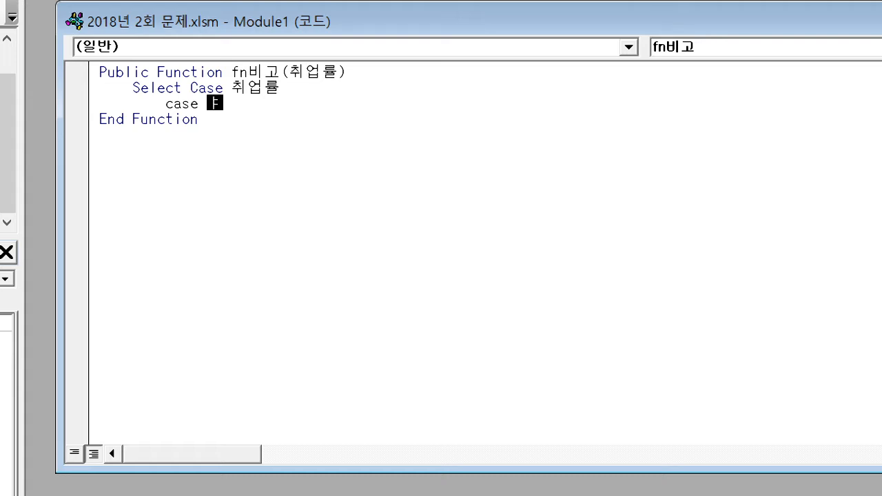
# Complete the first Case condition as Is < 0.5 and start a new line below it
pyautogui.write('is')
pyautogui.write('< 0.5')
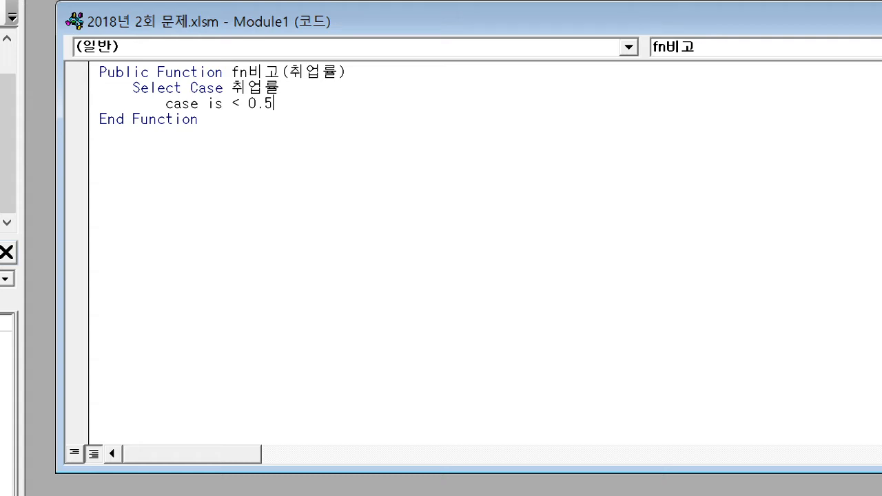
pyautogui.press('Return')
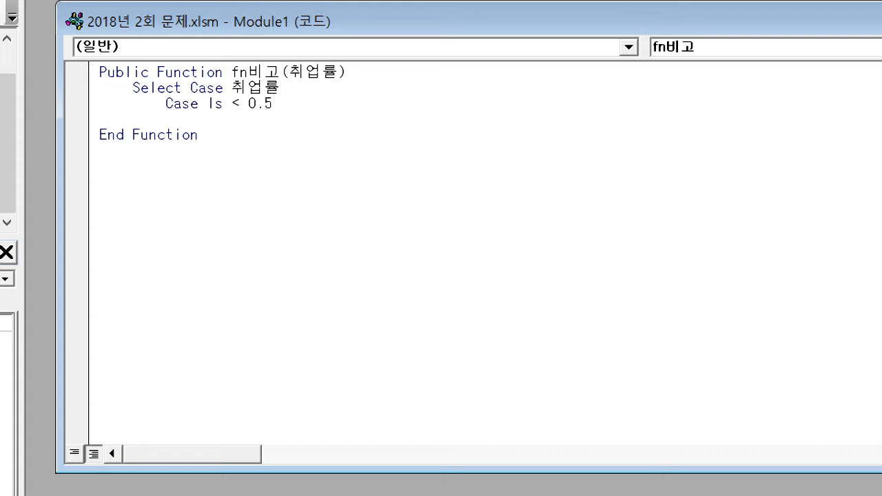
# Under Case Is < 0.5, assign the text "전문상담필요" to fn비고
pyautogui.write('fn비고')
pyautogui.press('Hangul')
pyautogui.write('= "전')
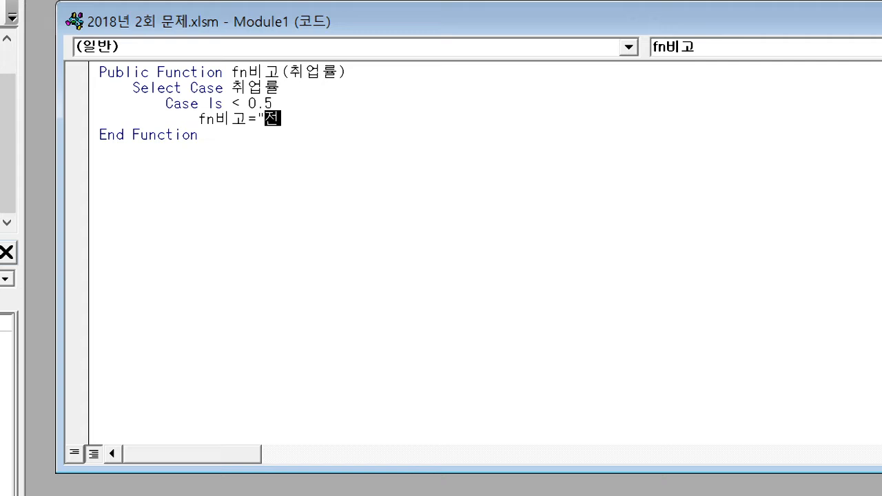
pyautogui.write('문상담필')
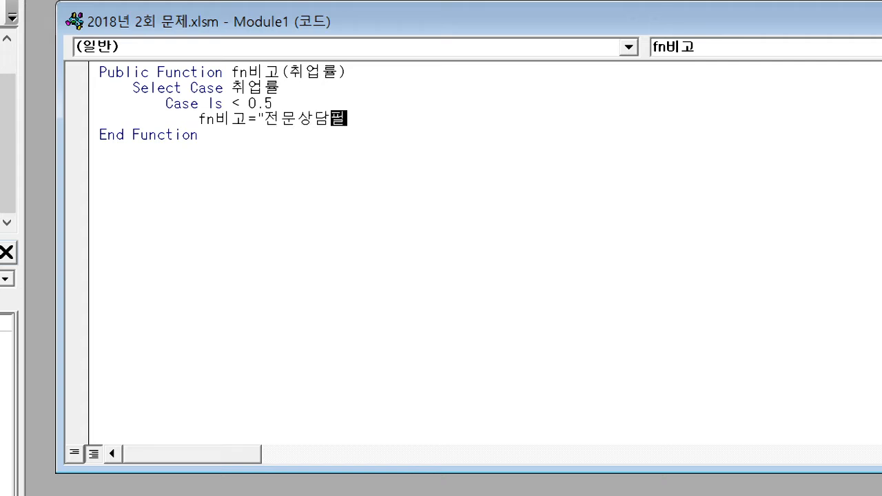
pyautogui.write('요"')
pyautogui.press('Return')
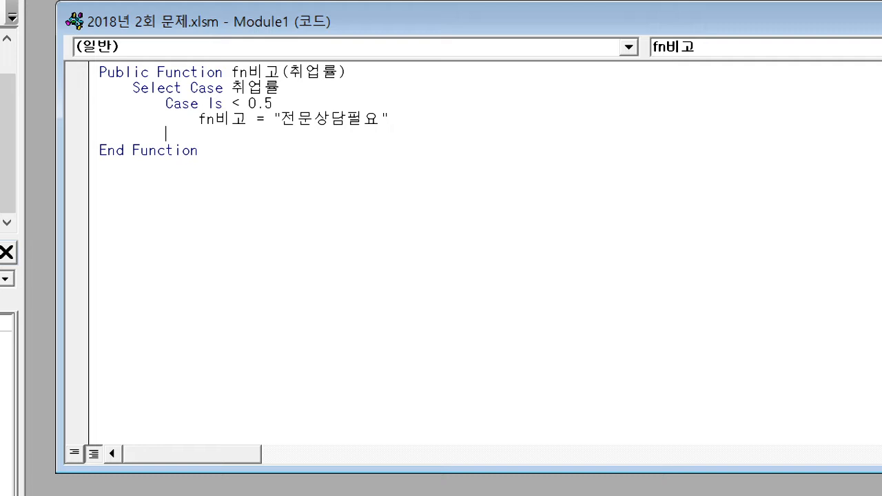
# Add a second condition line, Case 0.8 To 0.9, to the Select Case block
pyautogui.write('case 0.8 to 0.9')
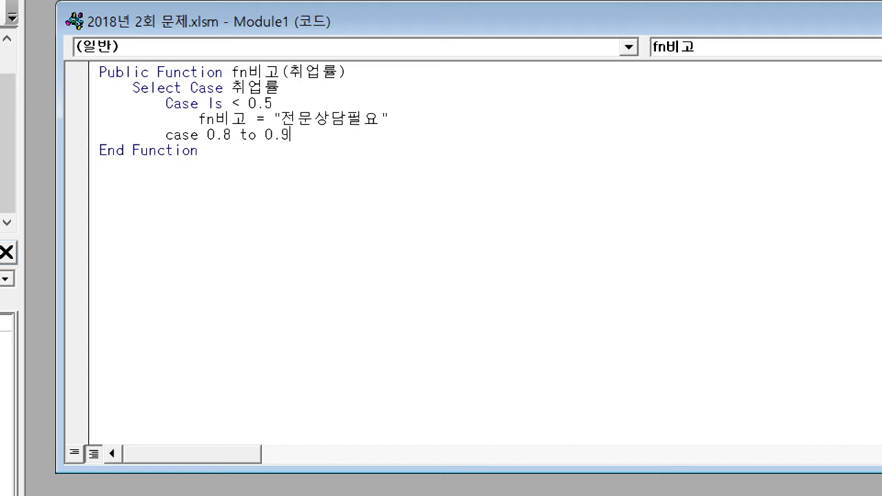
pyautogui.press('Return')
# Under Case 0.8 To 0.9, add the indented line fn비고 = "우수학과" and return to the Case indentation level
pyautogui.press('Tab')
pyautogui.write('fn빅')
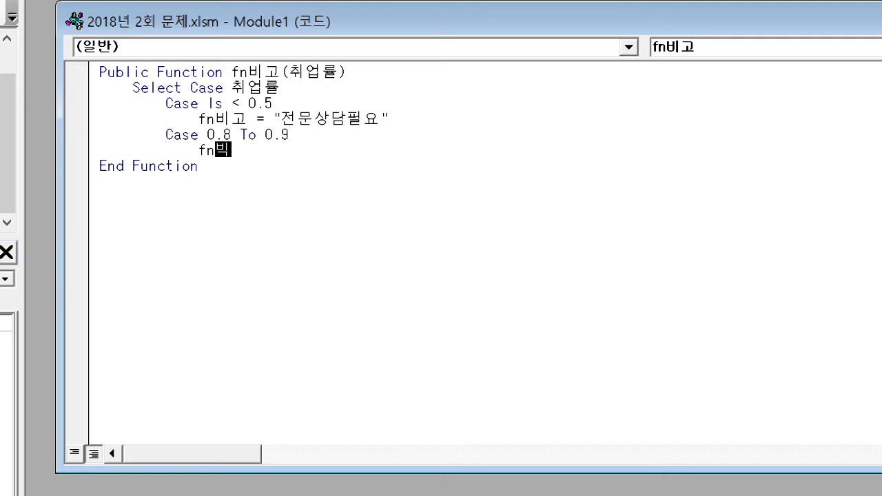
pyautogui.write('고 ')
pyautogui.write('= "우수학고')
pyautogui.write('ㅏ"')
pyautogui.press('Return')
pyautogui.hotkey('shift', 'Tab')
# Add a third condition line, Case Is > 0.9, and indent the line below it
pyautogui.write('c')
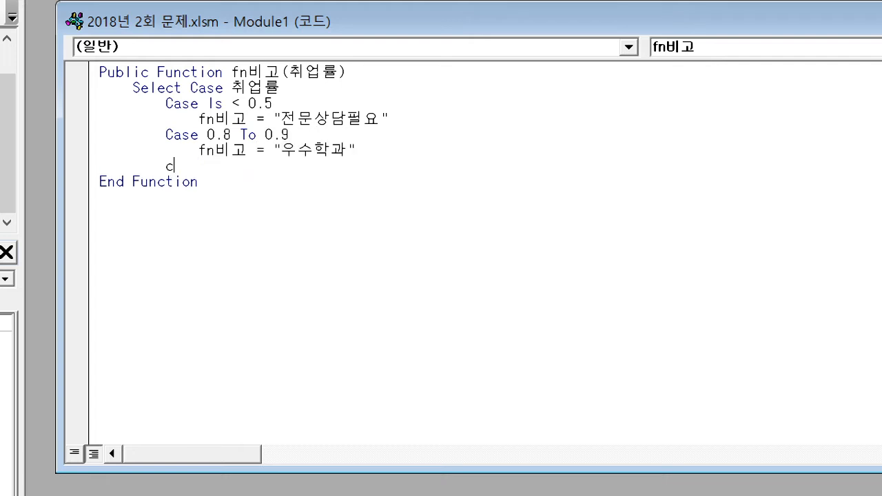
pyautogui.write('ase')
pyautogui.write('is >0.9')
pyautogui.press('Return')
pyautogui.press('Tab')
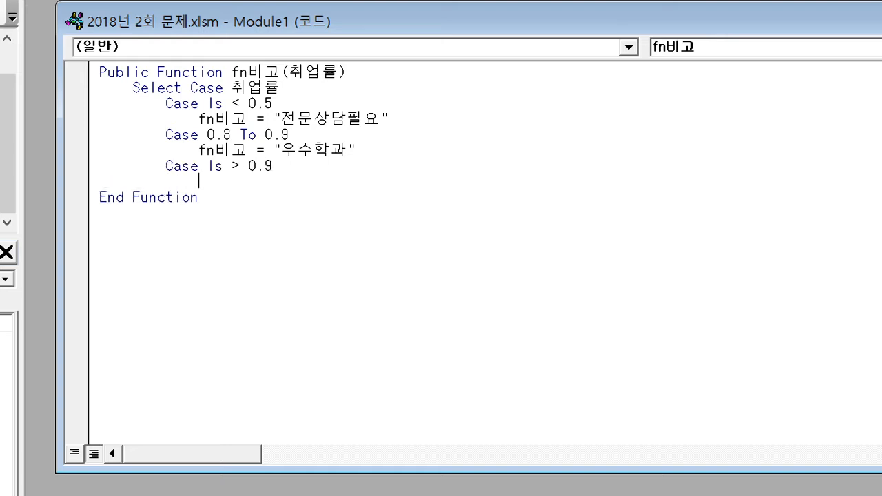
# Under Case Is > 0.9, assign the text "최우수학과" to fn비고
pyautogui.write('fn비고 ')
pyautogui.write('=')
pyautogui.write(' "최우수학ㄱ')
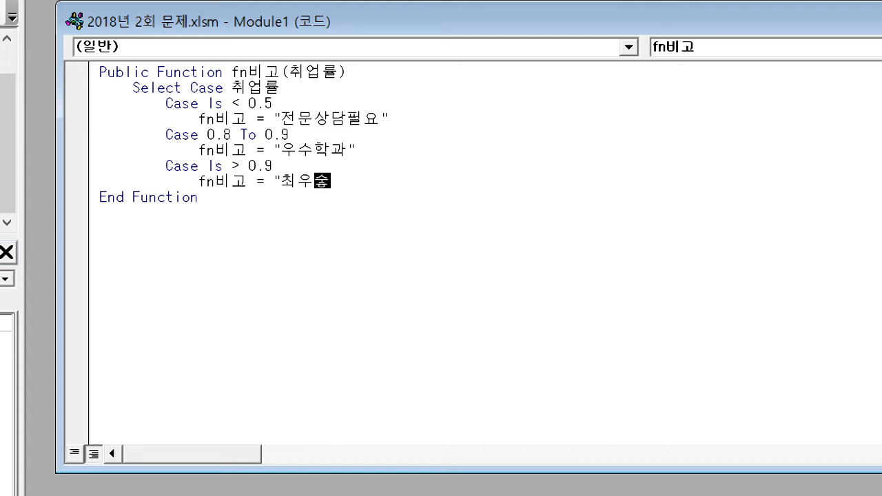
pyautogui.write('ㅘ"')
pyautogui.press('Return')
pyautogui.press('Return')
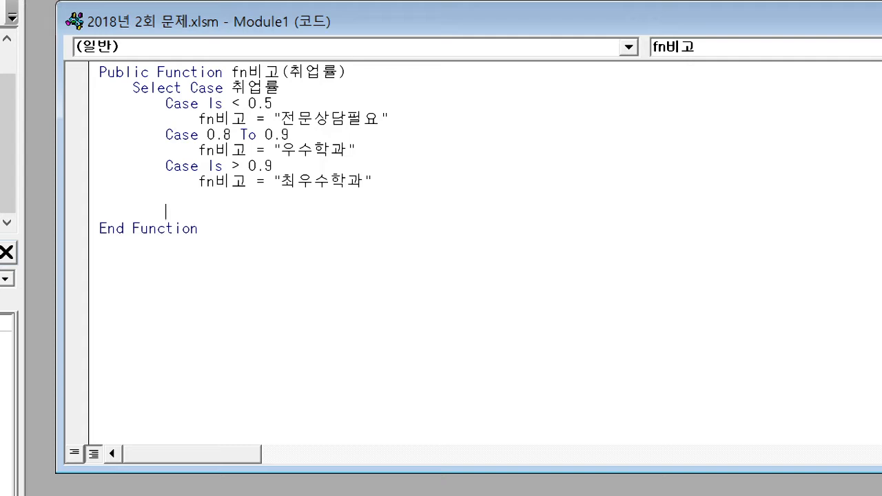
# Close the Select Case block with an End Select line
pyautogui.press('BackSpace')
pyautogui.write('둥')
pyautogui.press('BackSpace')
pyautogui.press('BackSpace')
pyautogui.press('BackSpace')
pyautogui.press('BackSpace')
pyautogui.write('end select')
# Remove the blank line and extra spaces before End Select so it aligns with the Select Case line
pyautogui.press('Up')
pyautogui.press('Delete')
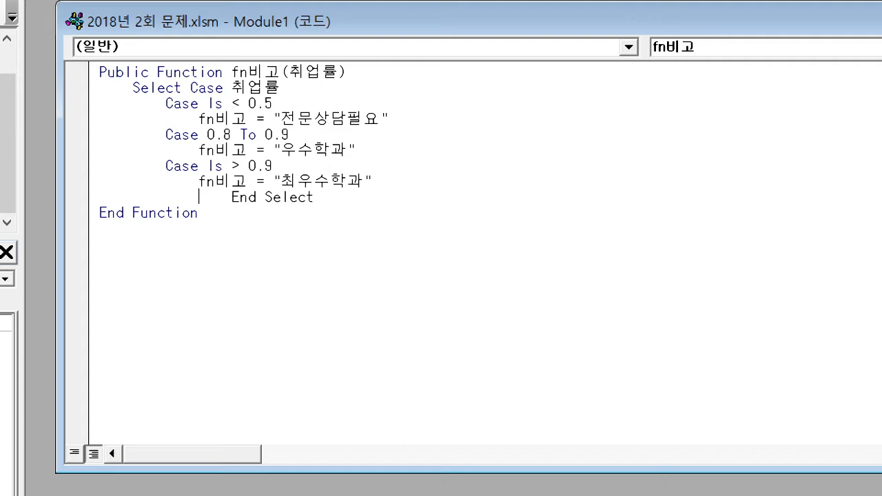
pyautogui.press('Delete')
pyautogui.press('Delete')
pyautogui.press('Delete')
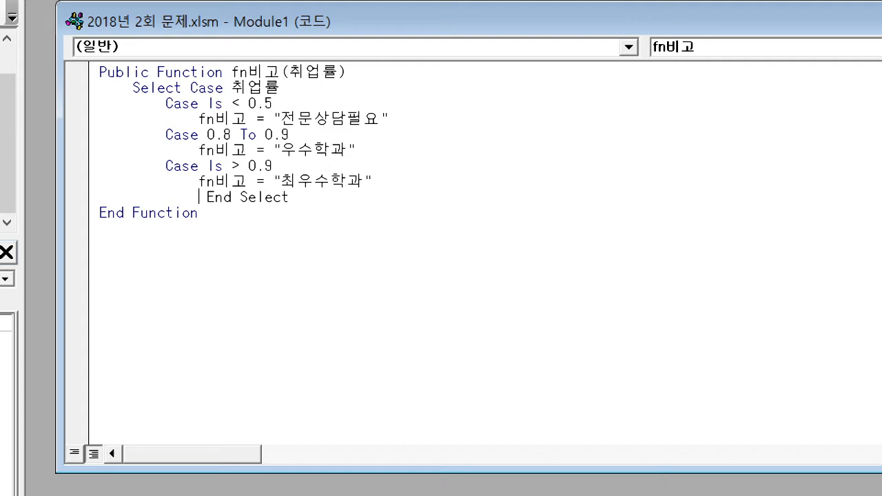
pyautogui.press('Left')
pyautogui.press('Left')
pyautogui.press('Left')
pyautogui.press('Left')
pyautogui.press('Left')
pyautogui.press('Left')
pyautogui.press('Left')
pyautogui.press('Left')
pyautogui.press('Delete')
pyautogui.press('Delete')
pyautogui.press('Delete')
pyautogui.press('Delete')
pyautogui.press('Delete')
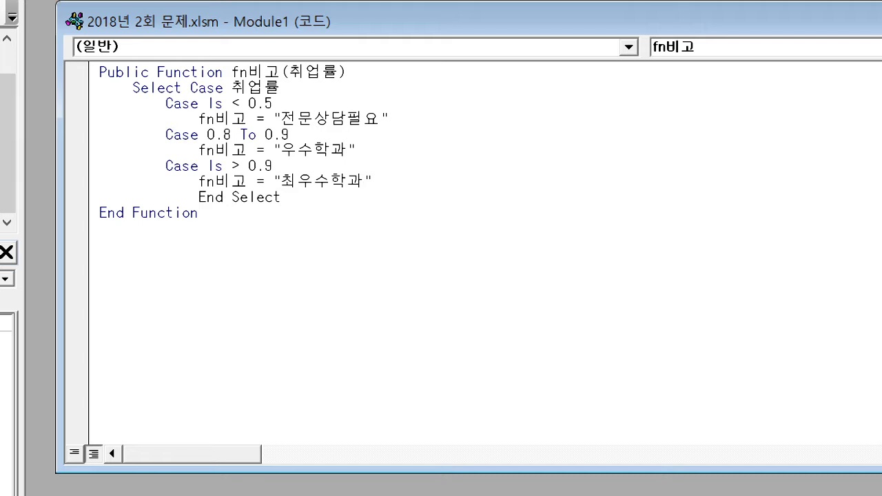
pyautogui.press('Delete')
pyautogui.press('Delete')
pyautogui.press('Delete')
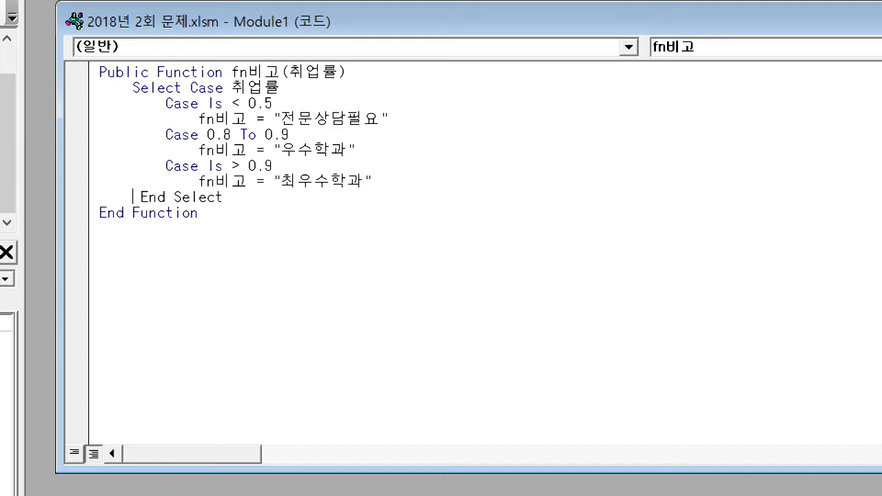
pyautogui.press('Delete')
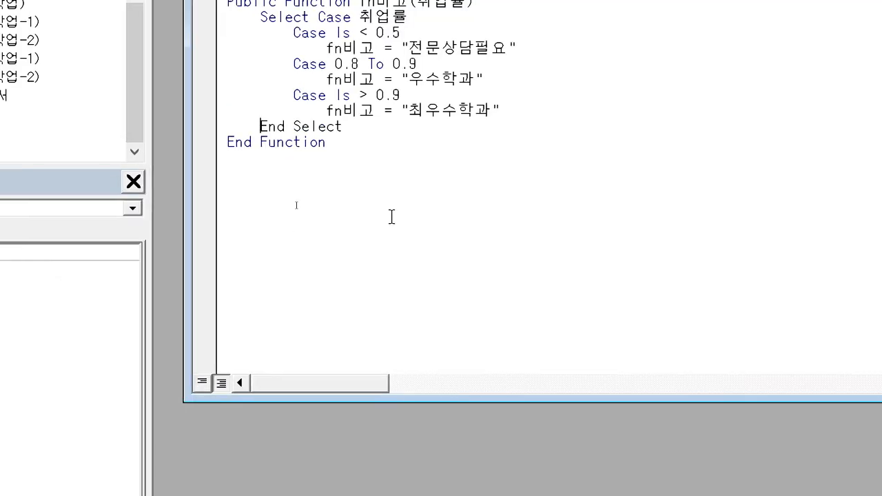
pyautogui.click(265, 209)
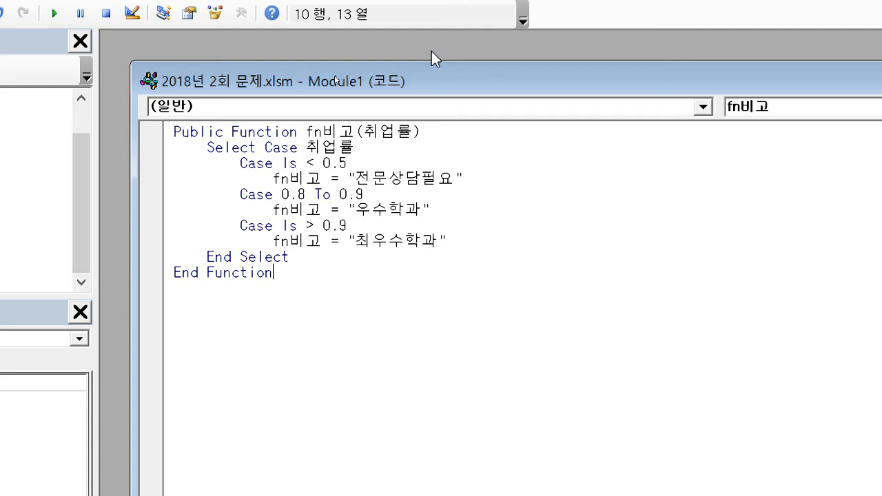
# Back in the worksheet, insert the user-defined function fn비고 in M4 with K4 as 취업률 and fill it down the 비고 column
pyautogui.hotkey('alt', 'F11')
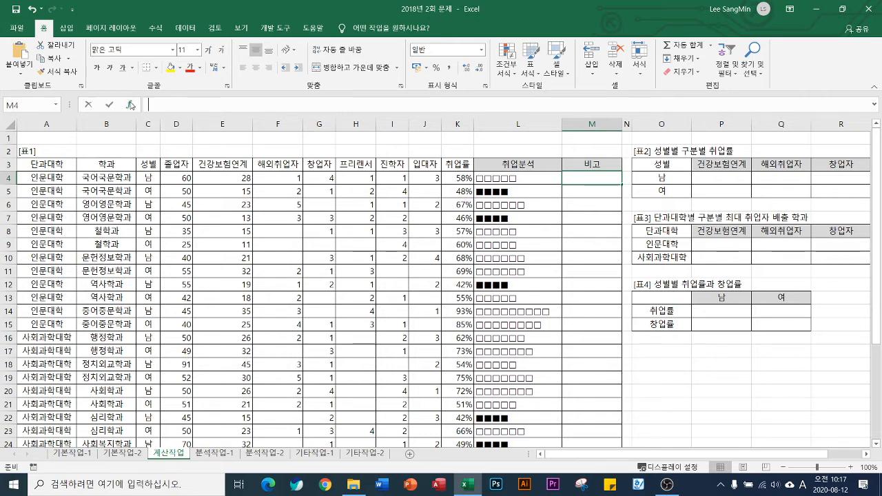
pyautogui.click(130, 105)
pyautogui.click(533, 140)
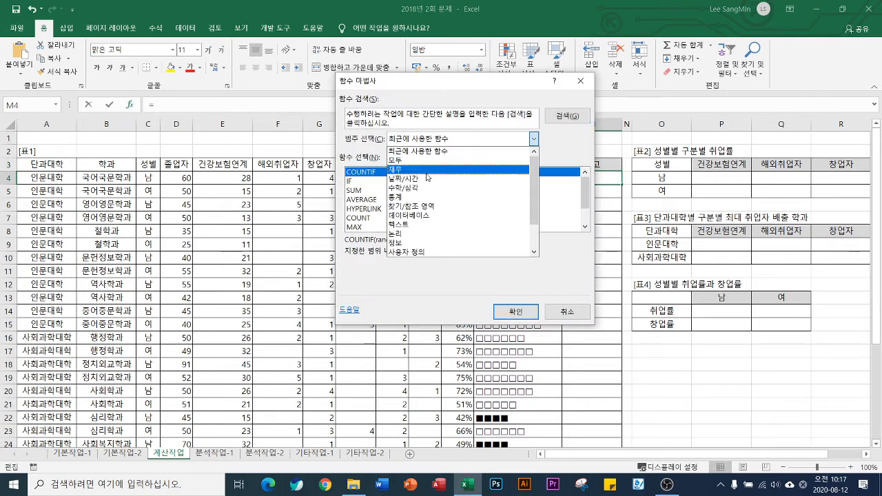
pyautogui.click(418, 253)
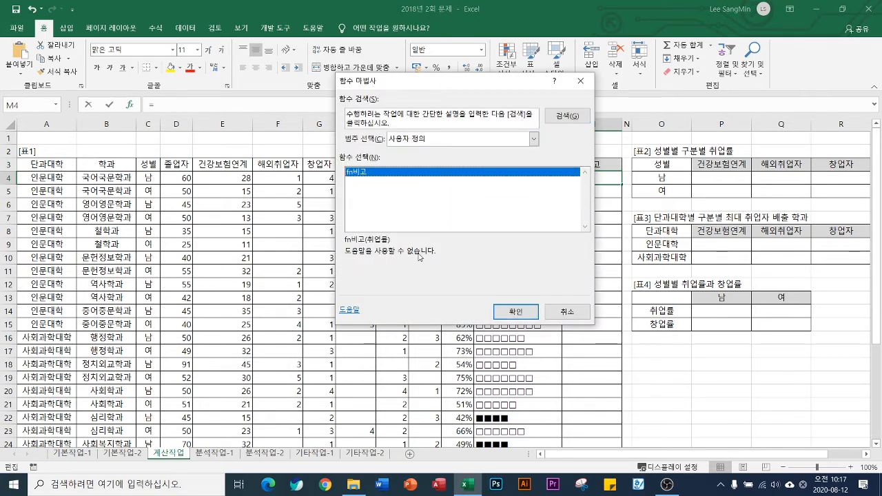
pyautogui.click(516, 312)
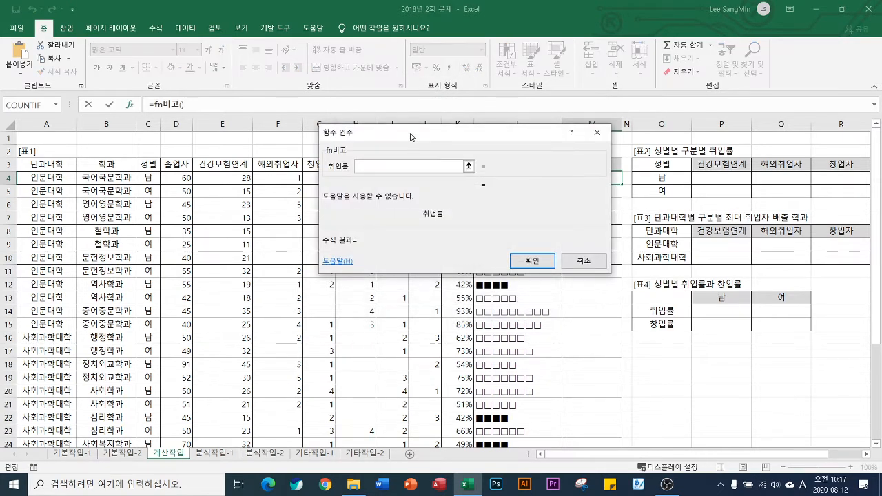
pyautogui.click(457, 178)
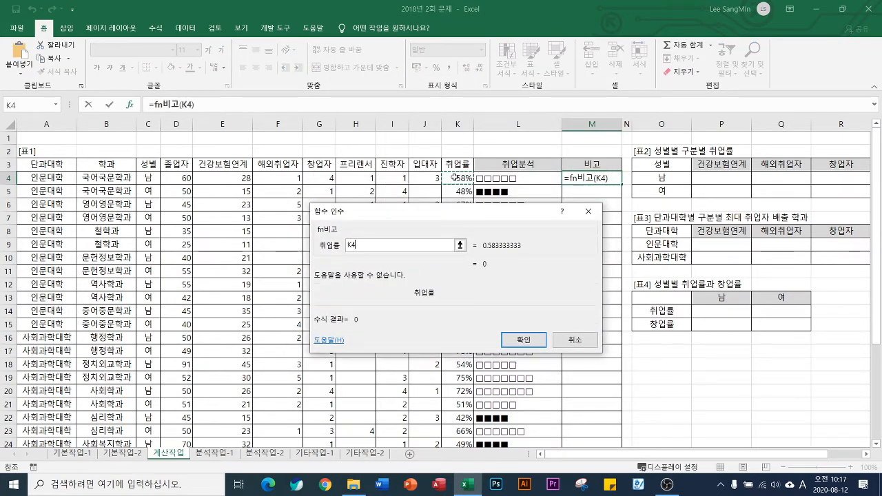
pyautogui.click(524, 340)
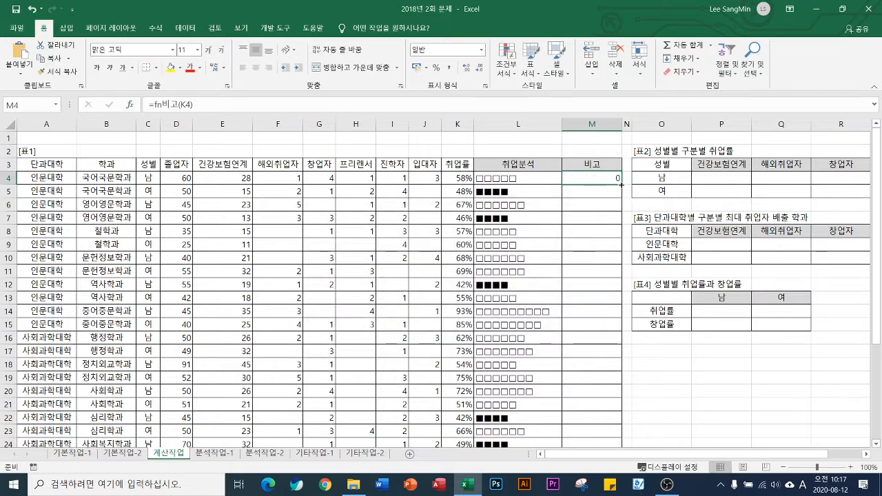
pyautogui.doubleClick(621, 184)
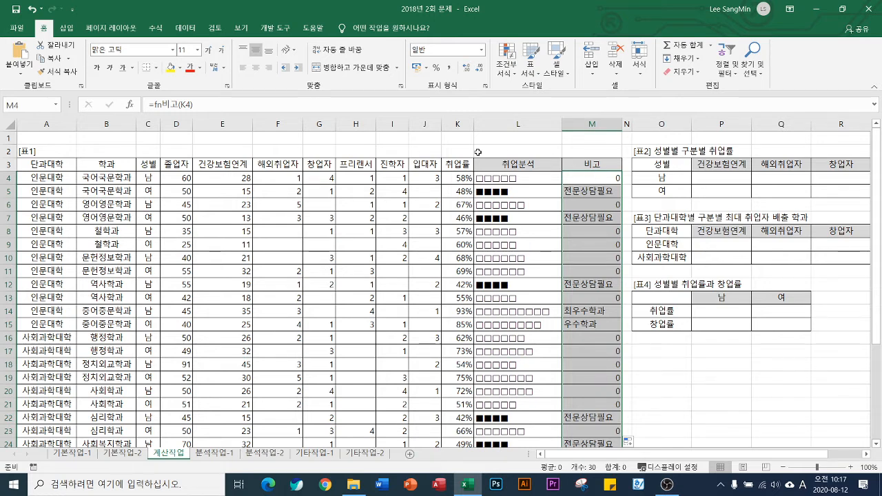
# Return to the fn비고 code and add a Case Else branch before End Select that assigns an empty string, fn비고 = ""
pyautogui.hotkey('alt', 'F11')
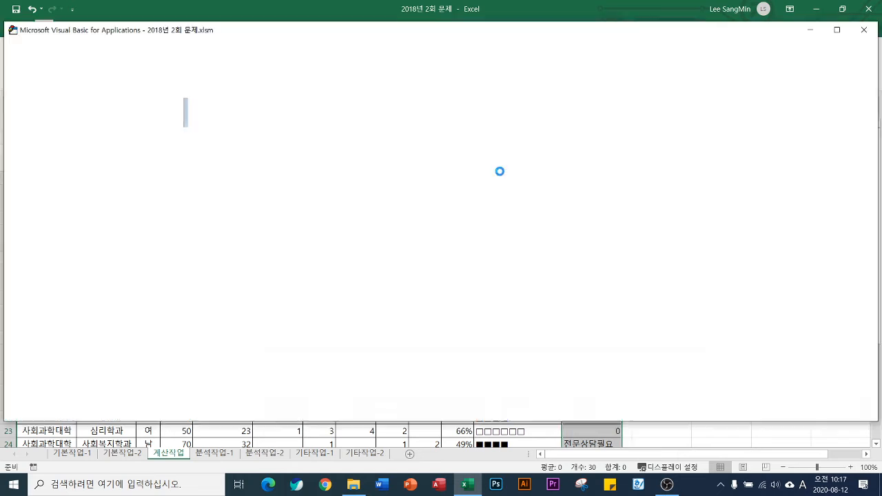
pyautogui.click(352, 170)
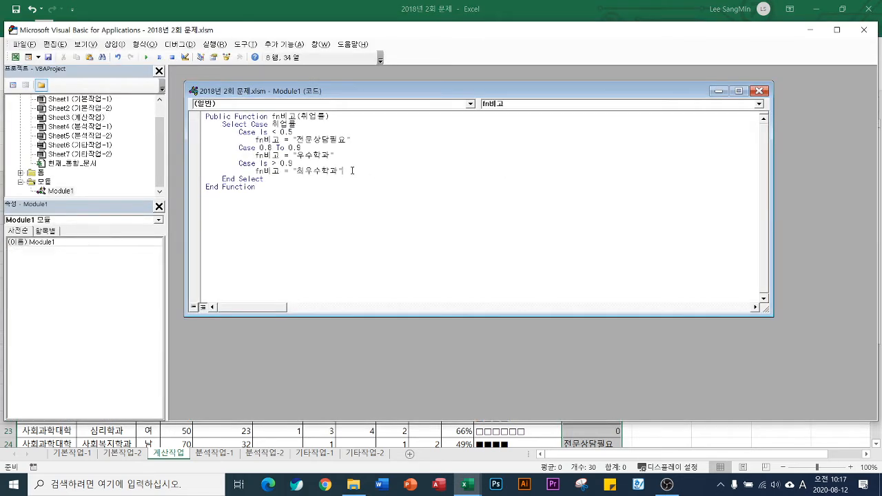
pyautogui.press('Return')
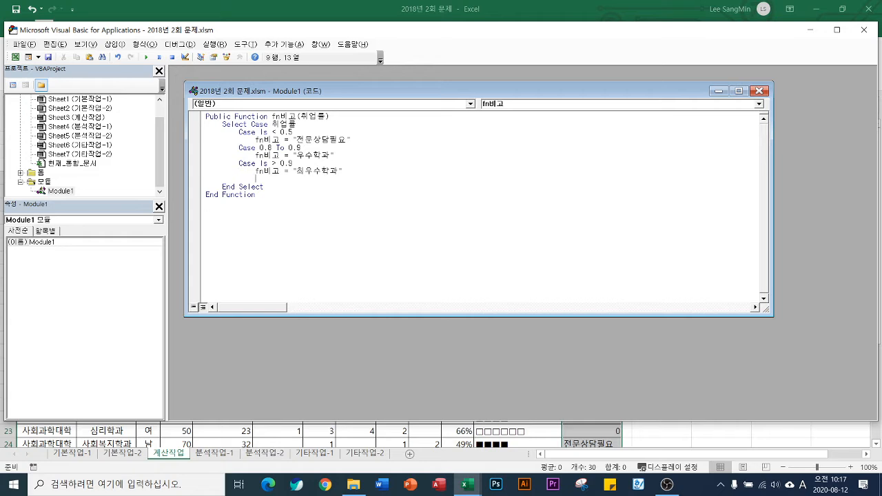
pyautogui.write('cas')
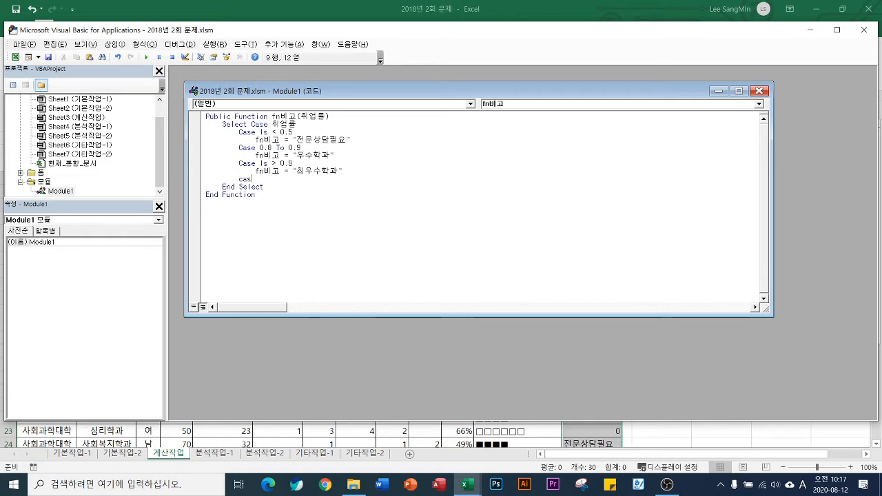
pyautogui.write('e else')
pyautogui.press('Return')
pyautogui.write('fn')
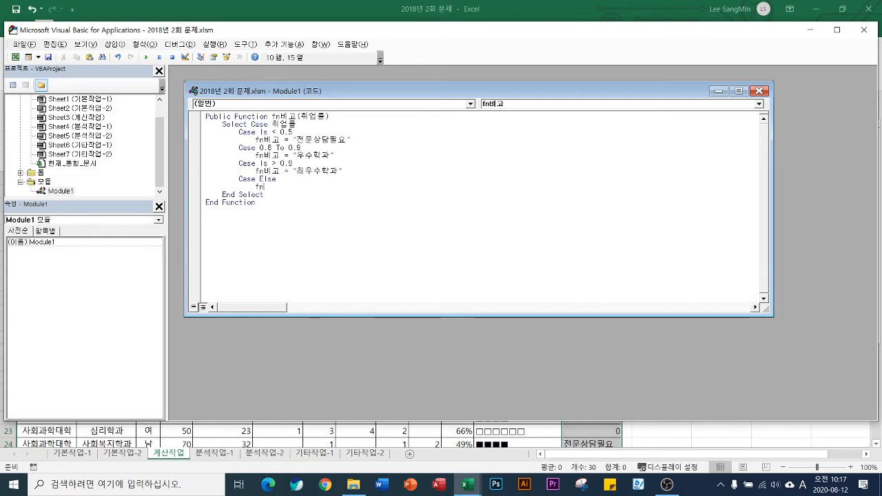
pyautogui.write('비고 =')
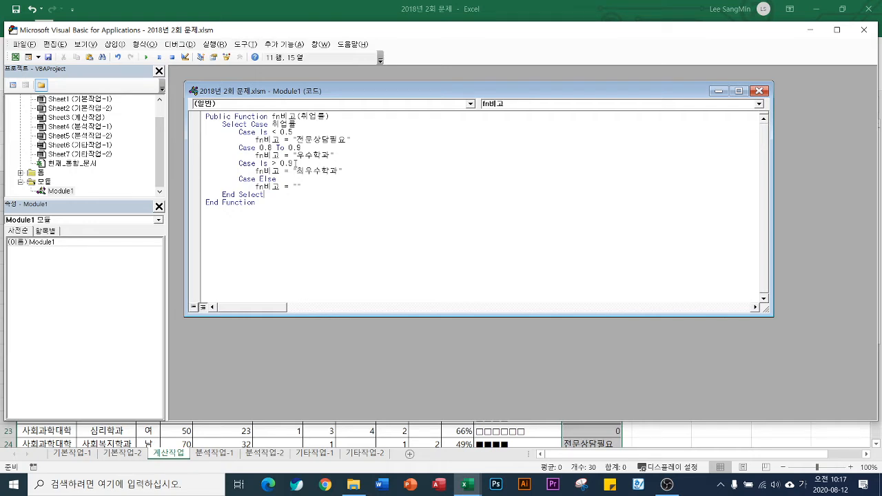
# Go back to the worksheet, re-enter the formula in M4 to recalculate it, and reselect that cell
pyautogui.hotkey('alt', 'F11')
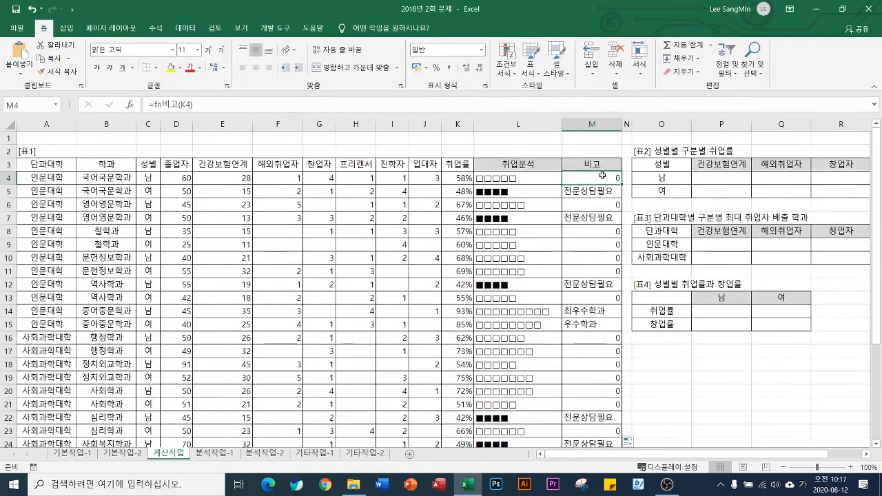
pyautogui.click(215, 104)
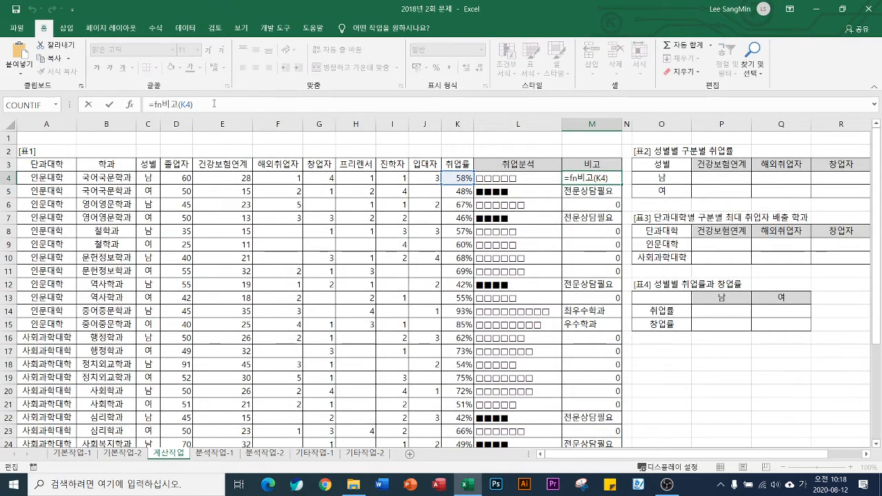
pyautogui.press('Return')
pyautogui.click(607, 178)
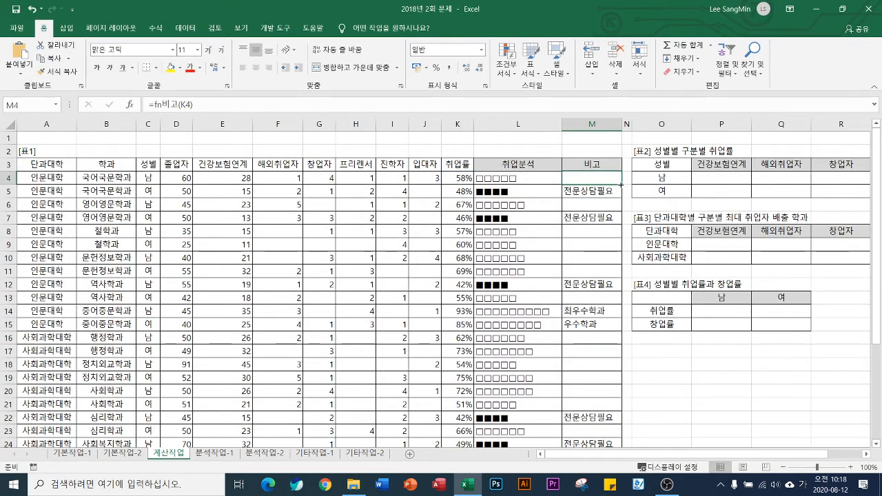
# Fill the fn비고 formula from M4 down the whole 비고 column
pyautogui.doubleClick(621, 185)
pyautogui.click(519, 177)
pyautogui.click(584, 181)
# Look over the three summary tables beside the data and inspect the 취업분석 formula in L4
pyautogui.moveTo(816, 457); pyautogui.dragTo(859, 459)
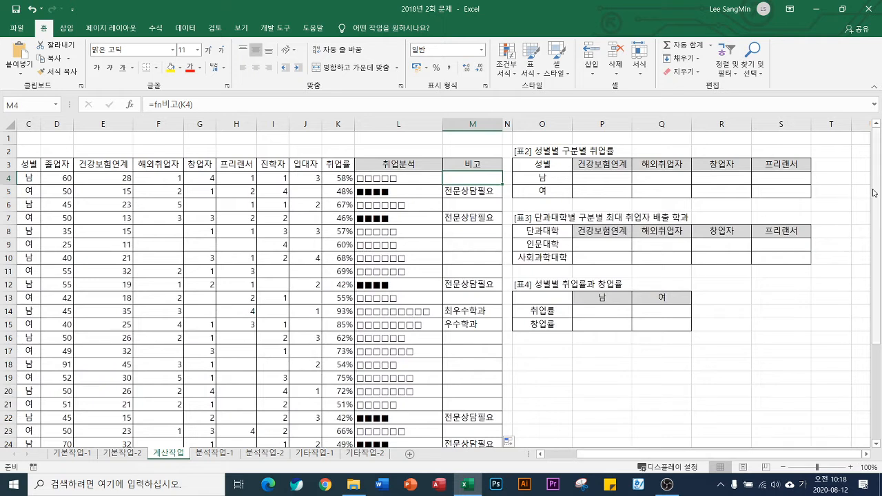
pyautogui.click(831, 165)
pyautogui.click(508, 165)
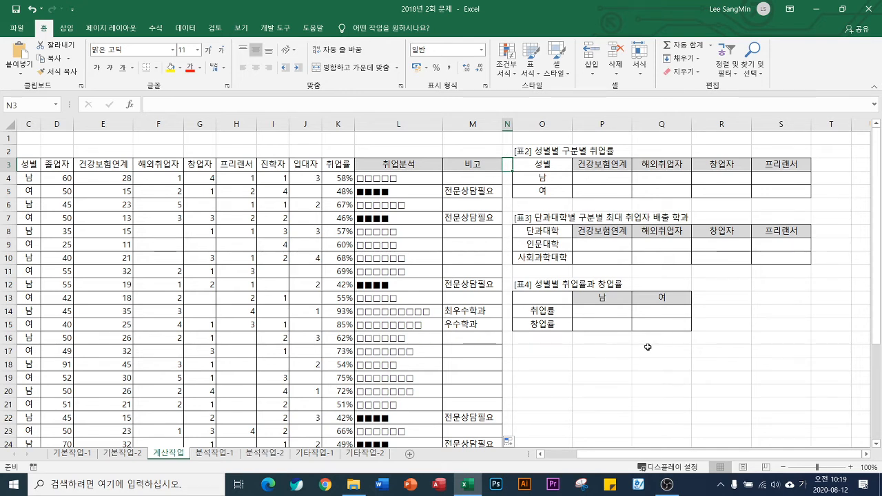
pyautogui.click(828, 165)
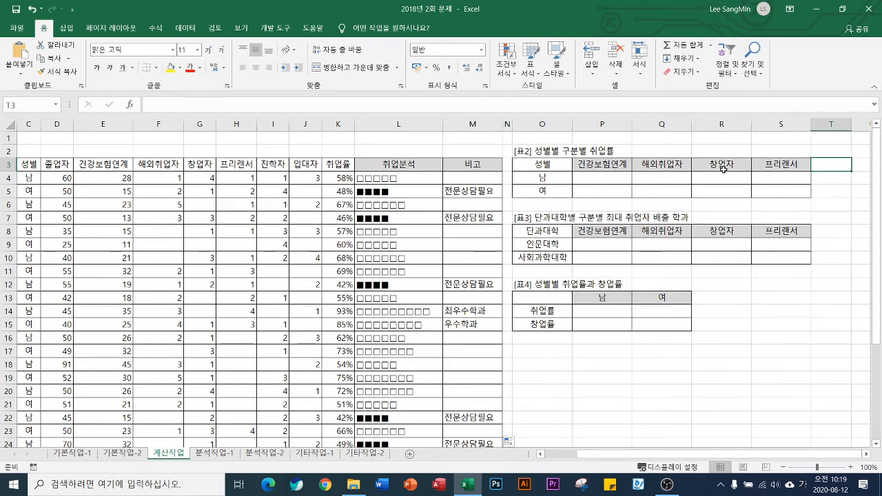
pyautogui.click(406, 180)
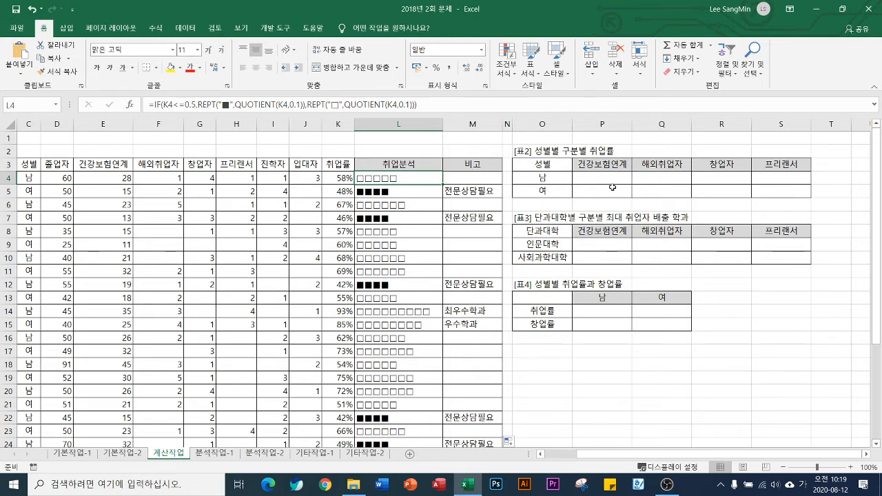
pyautogui.scroll(-2, 609, 297)
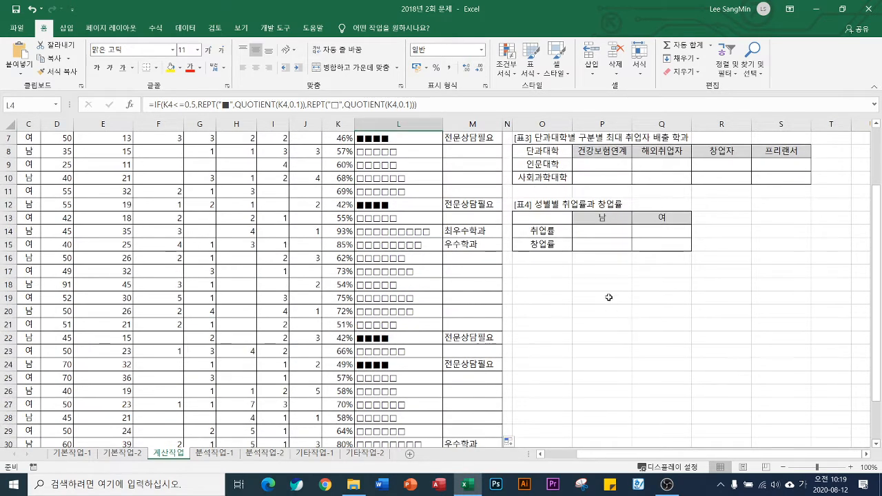
pyautogui.click(609, 286)
pyautogui.write('=ㅅㄷ')
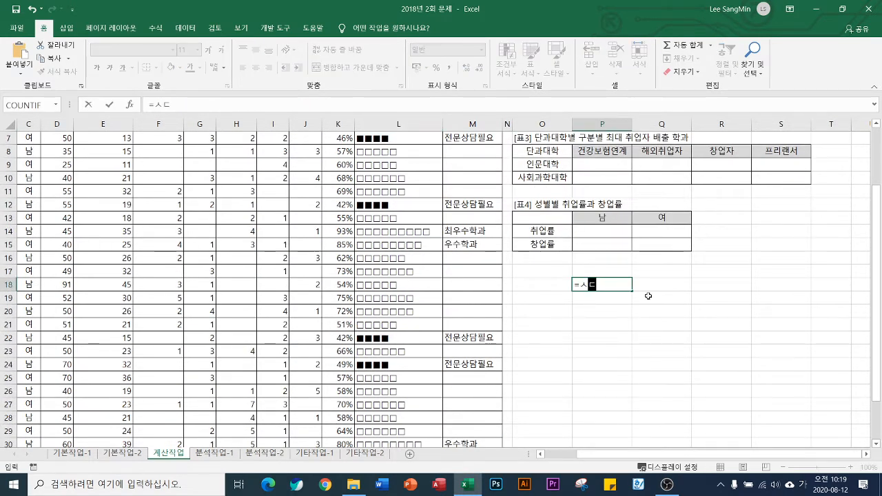
pyautogui.press('BackSpace')
pyautogui.press('BackSpace')
pyautogui.press('Hangul')
pyautogui.write('text')
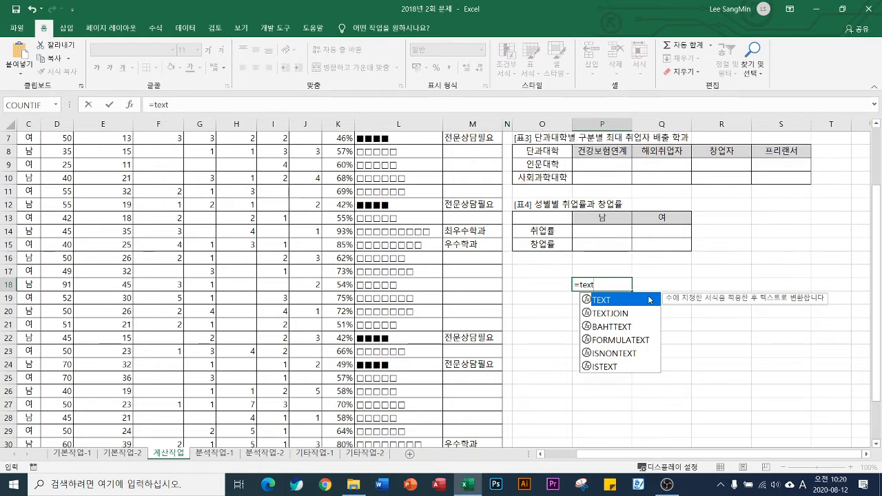
pyautogui.doubleClick(649, 299)
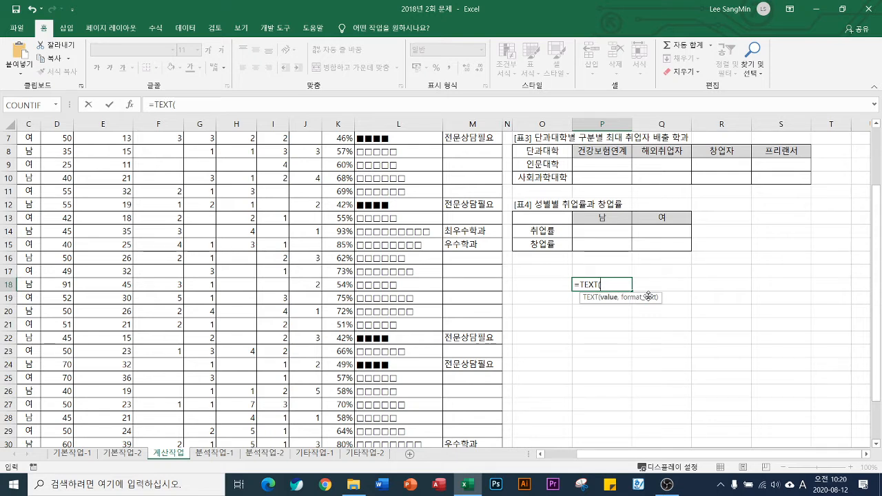
pyautogui.write('12345,')
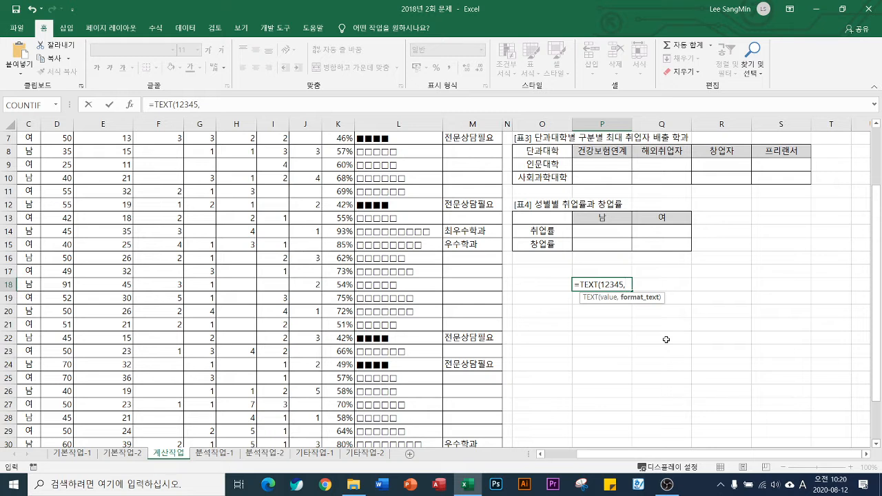
pyautogui.press('Escape')
# Enter the sample number 12345 in P17, below the 성별별 취업률과 창업률 table
pyautogui.click(613, 273)
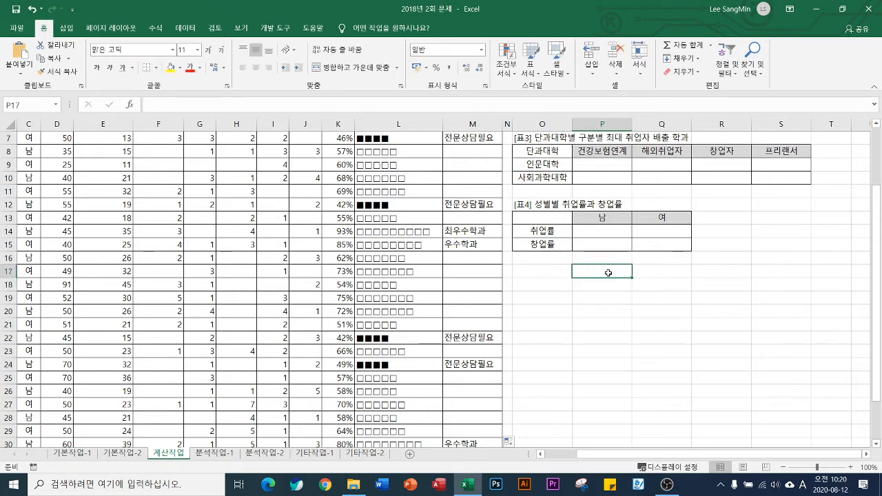
pyautogui.write('12345')
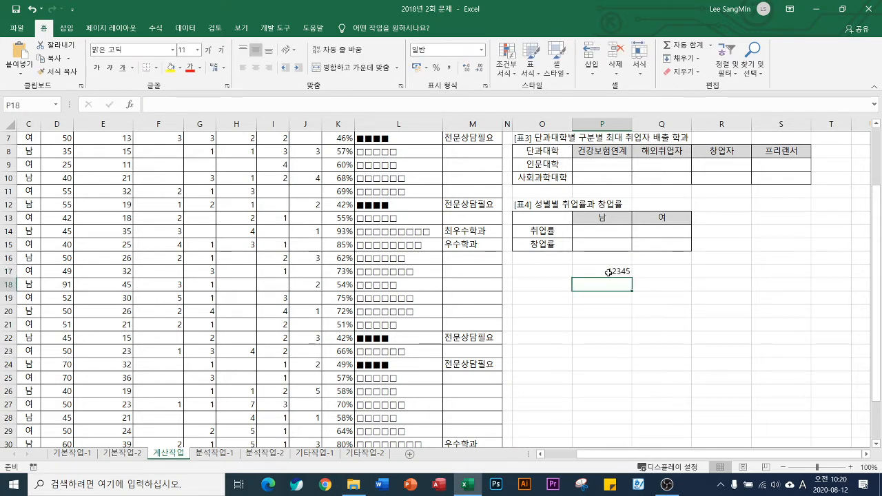
pyautogui.hotkey('ctrl', 'Return')
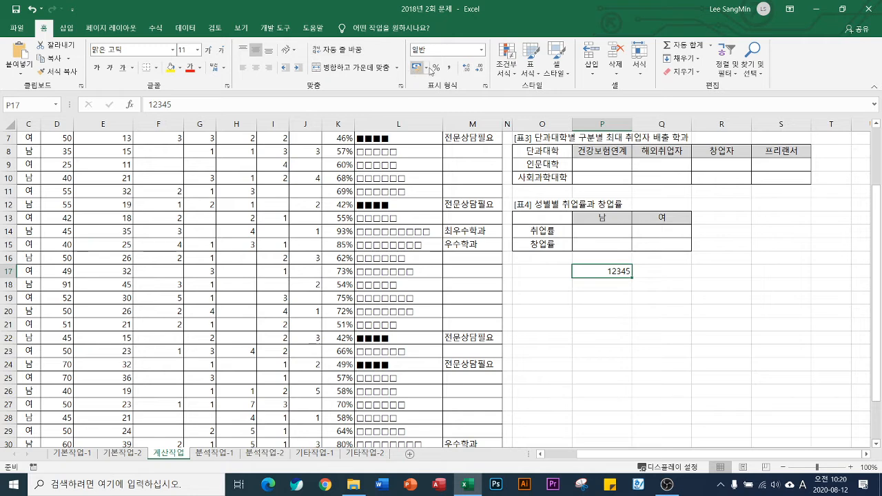
# Format P17 with the 회계 (accounting) number format, using the ₩ symbol and 0 decimal places
pyautogui.click(485, 86)
pyautogui.hotkey('ctrl', '1')
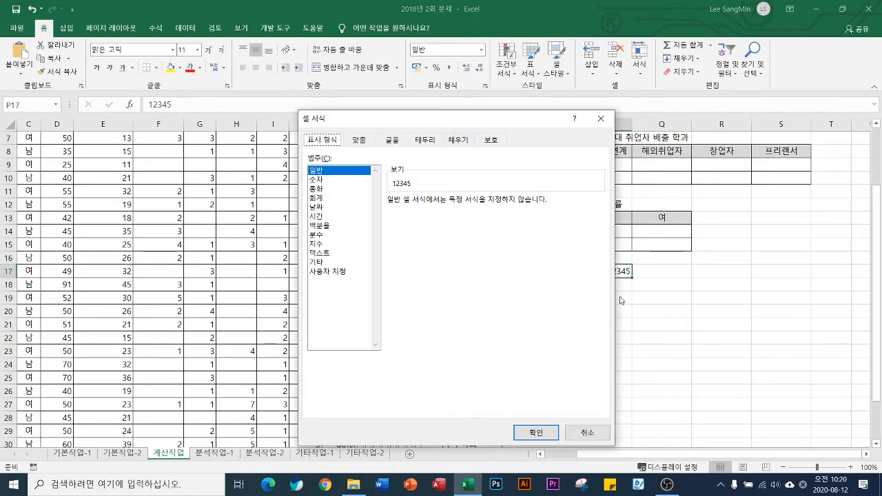
pyautogui.moveTo(447, 116); pyautogui.dragTo(310, 76)
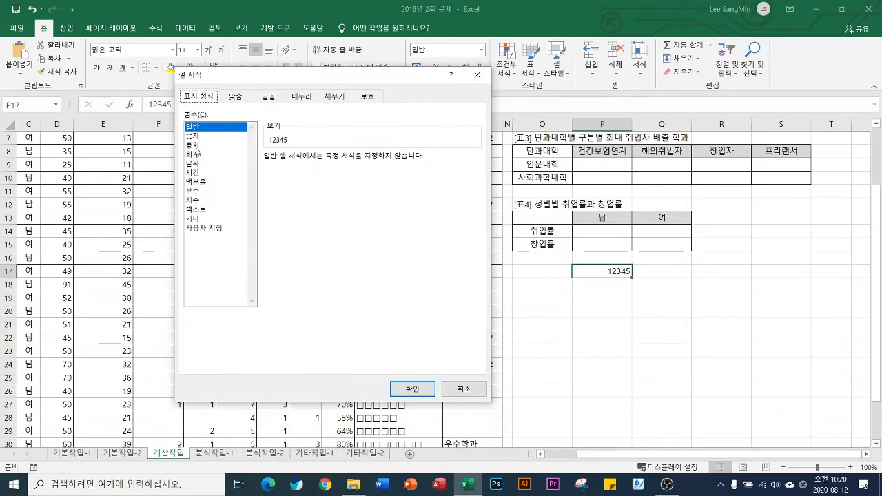
pyautogui.click(203, 145)
pyautogui.click(195, 155)
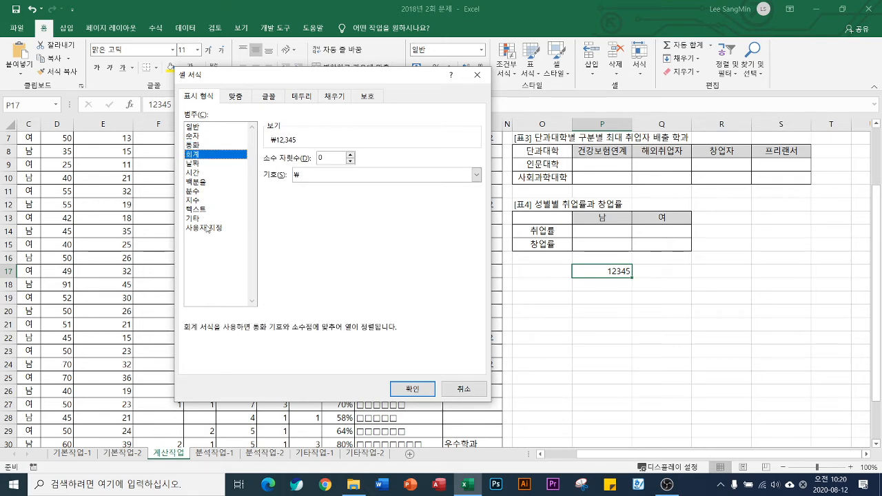
pyautogui.click(412, 388)
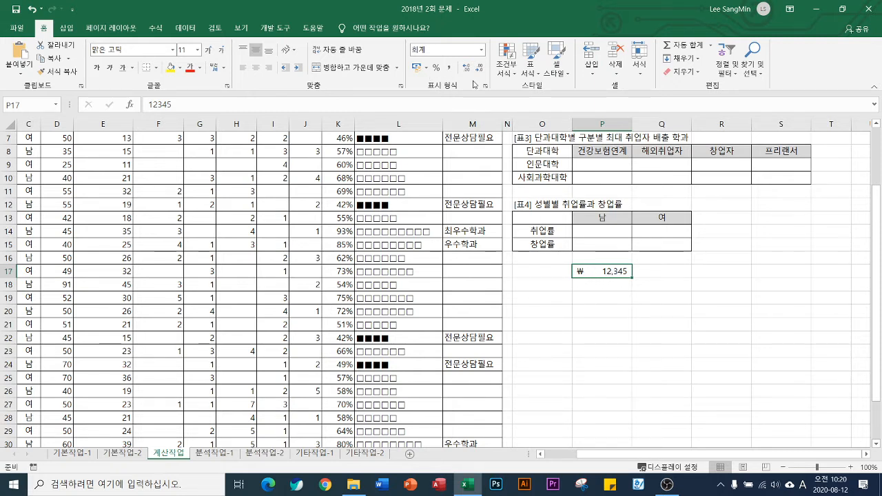
# In P18, enter =TEXT(P17,"$#,###") to convert the sample number into dollar-formatted text
pyautogui.click(595, 286)
pyautogui.write('=text')
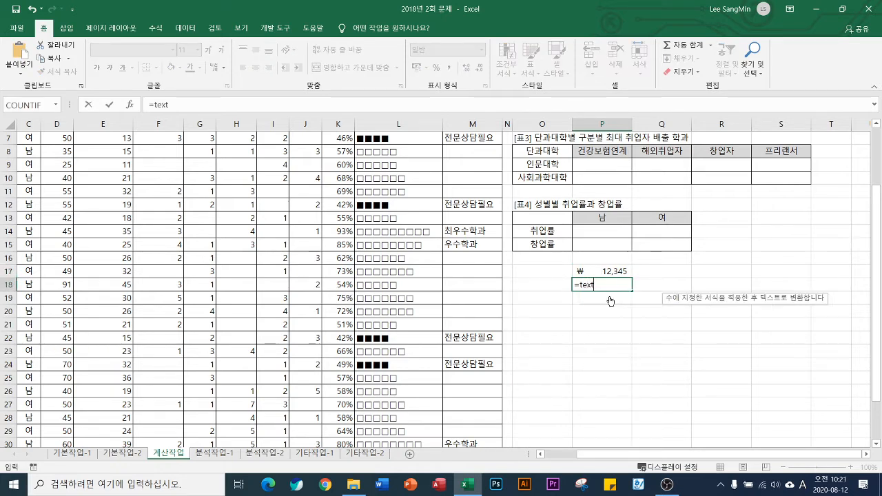
pyautogui.press('Tab')
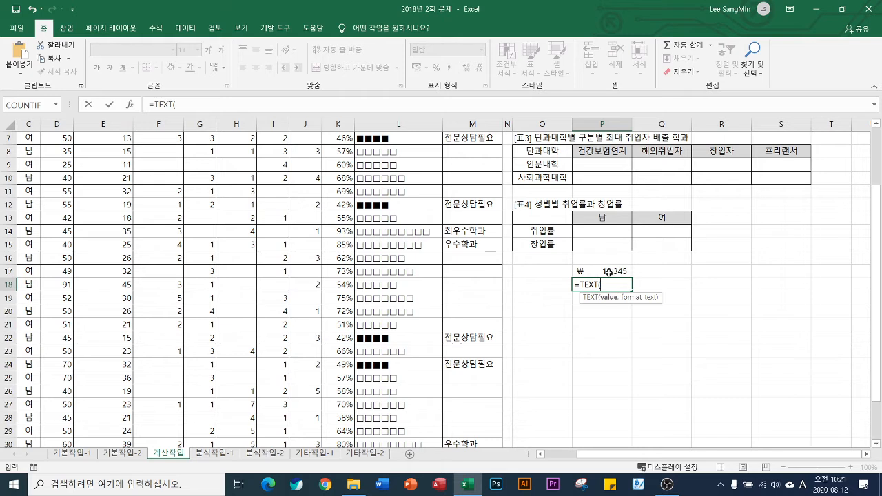
pyautogui.click(609, 272)
pyautogui.write(',"')
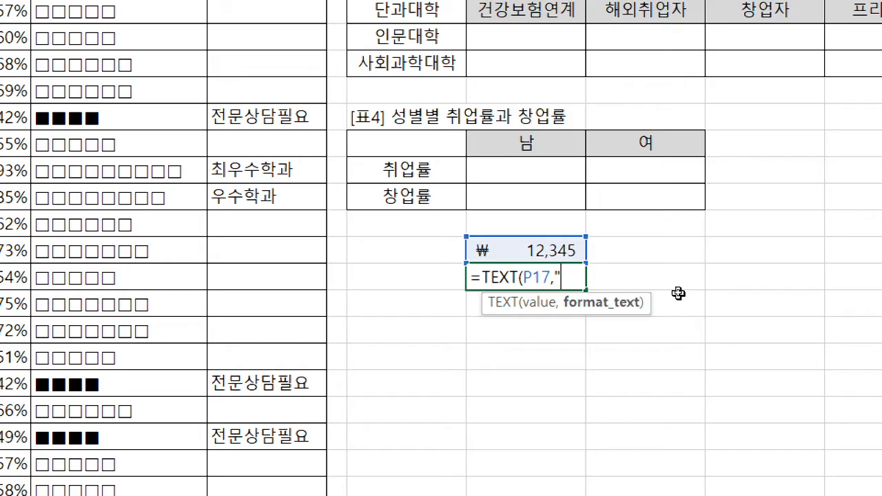
pyautogui.write('$#,###"')
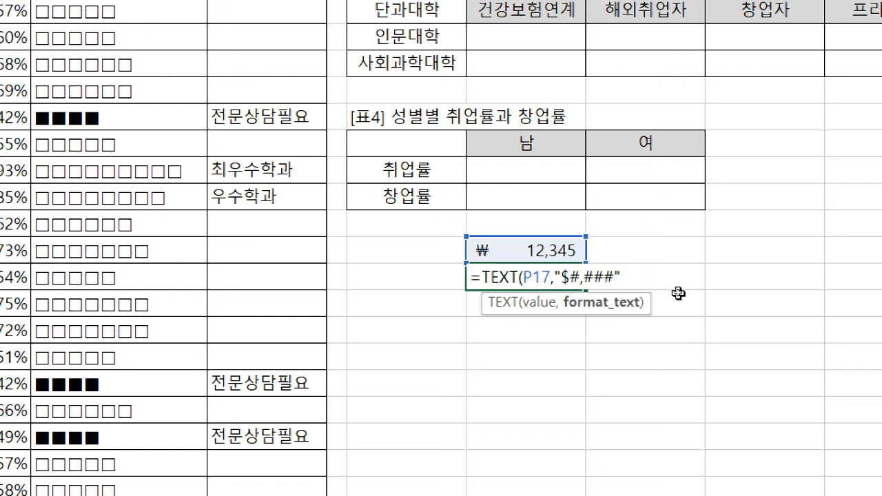
pyautogui.write(')')
pyautogui.press('Return')
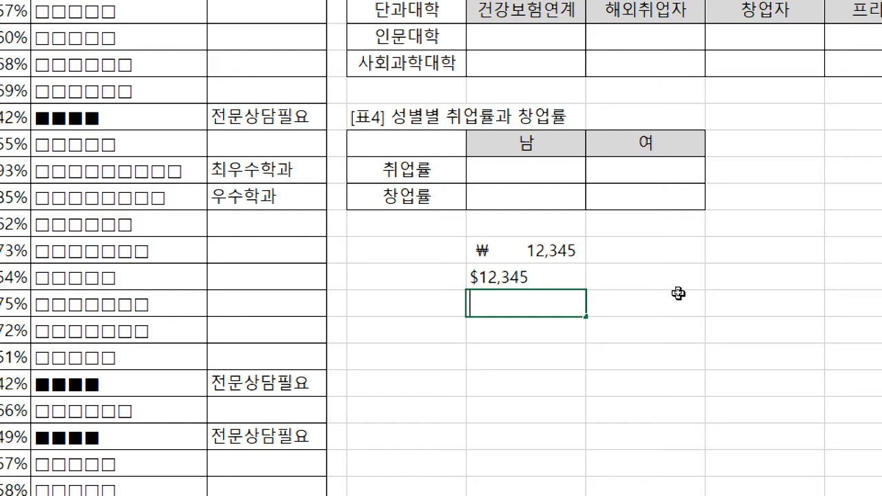
# In P19, enter =TEXT(P17,"합계는 #,###원") to wrap the sample number in a Korean sentence
pyautogui.write('=t')
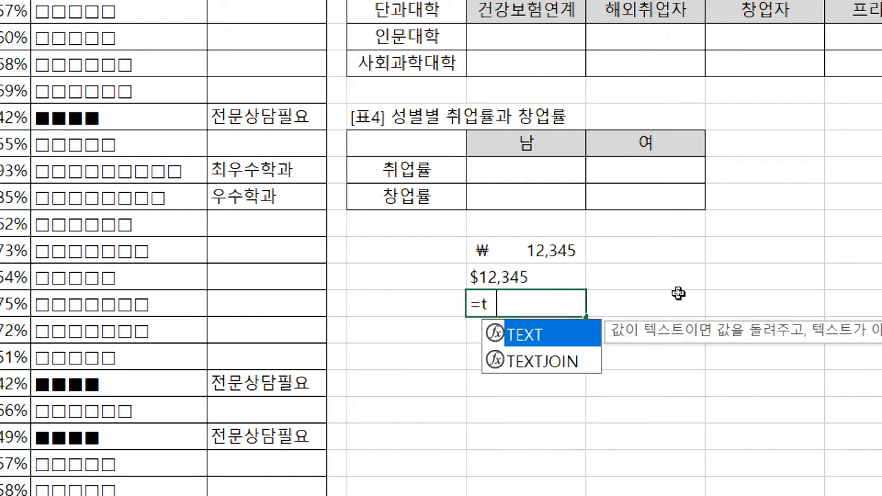
pyautogui.write('e')
pyautogui.press('Tab')
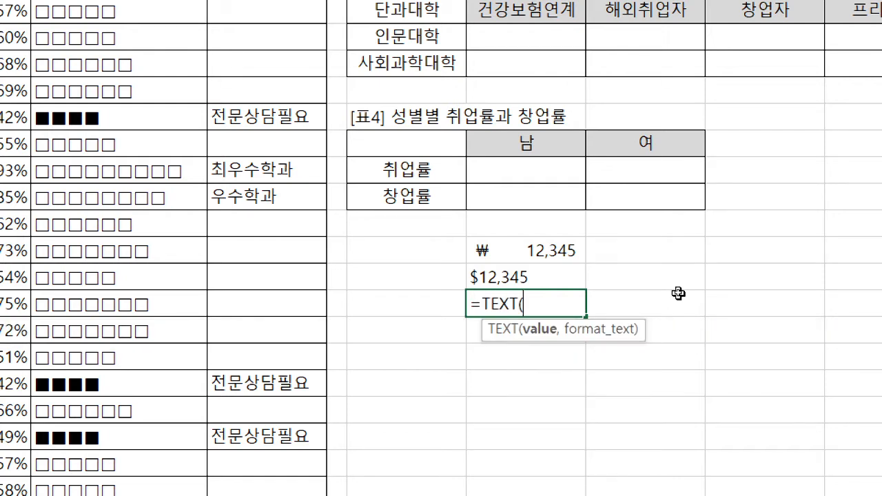
pyautogui.click(521, 250)
pyautogui.write(', ')
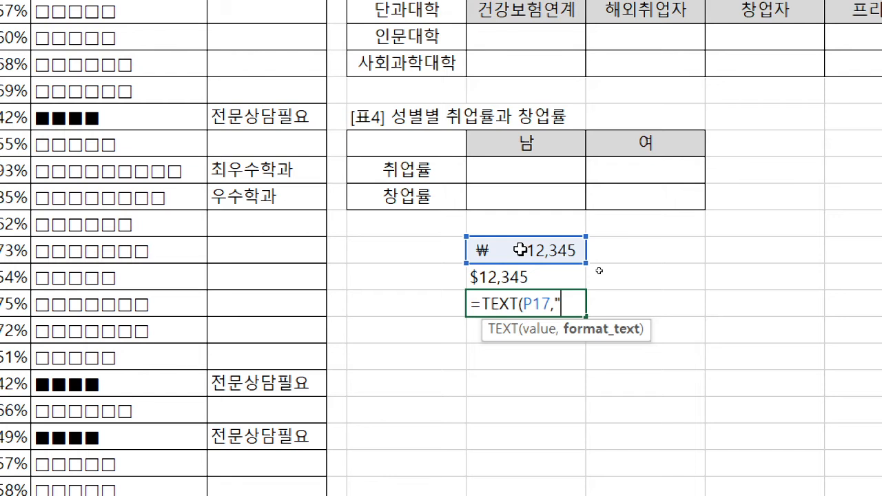
pyautogui.write('합계는 ')
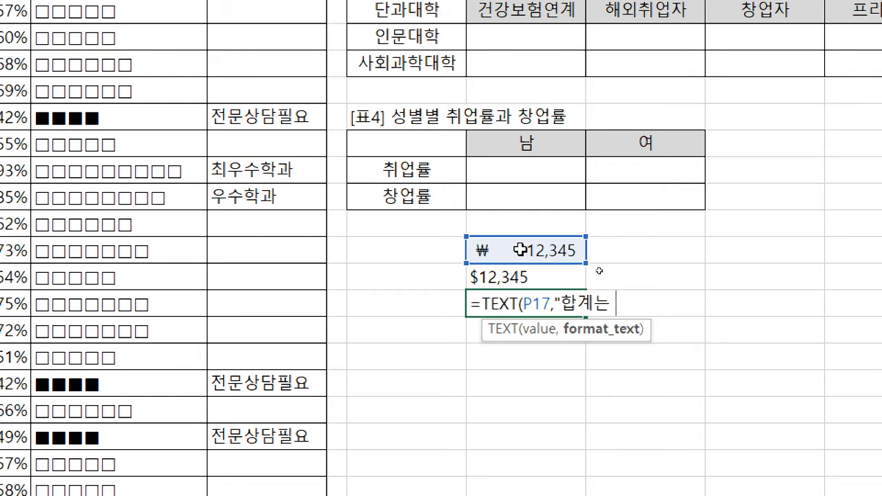
pyautogui.write('#,## #원"')
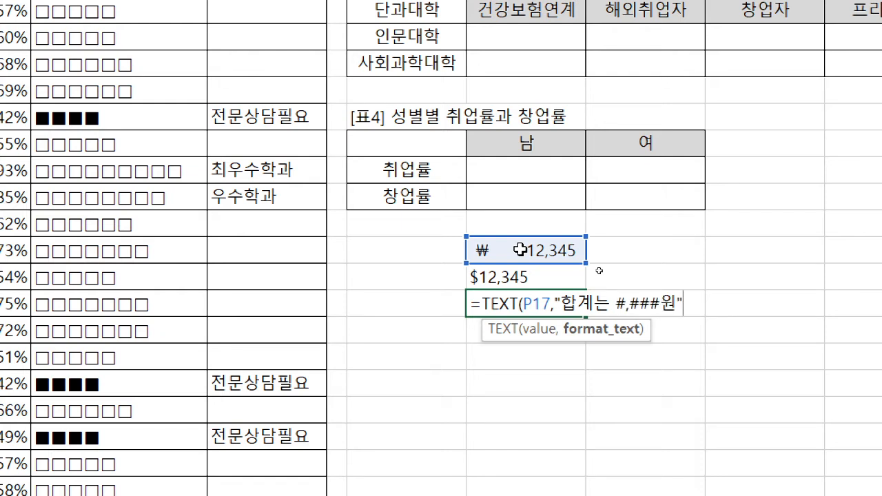
pyautogui.write(')')
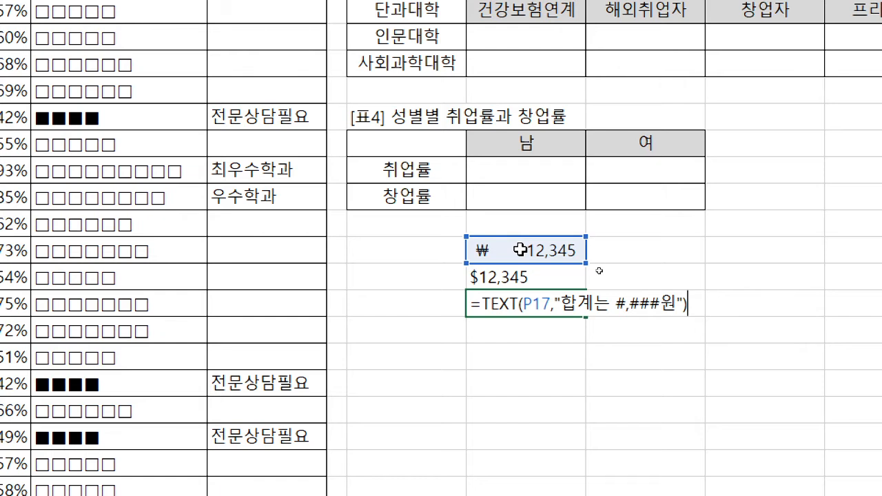
pyautogui.press('Return')
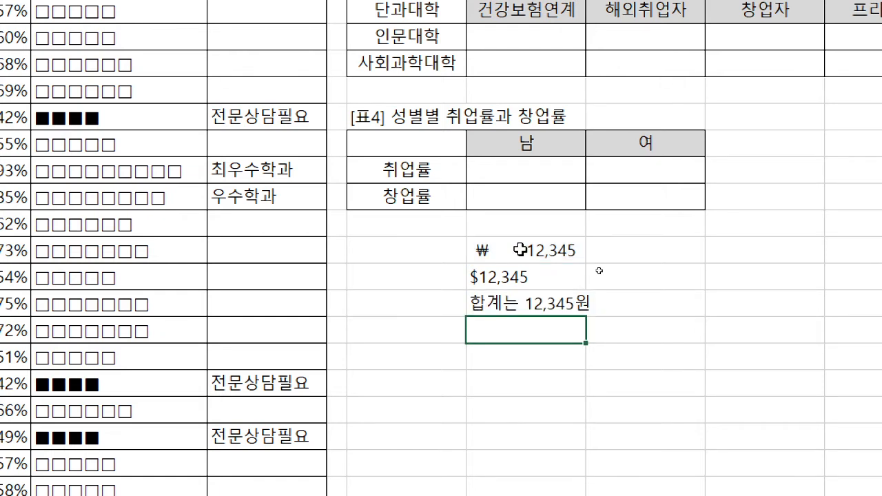
# In P20, start a TEXT formula with P17 as its value argument
pyautogui.write('=ㅅㄷㅌㅅ')
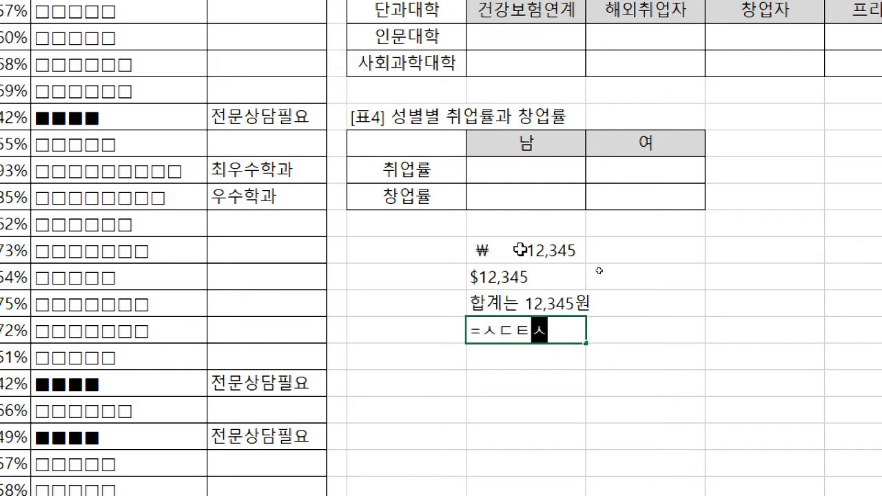
pyautogui.press('BackSpace')
pyautogui.press('BackSpace')
pyautogui.press('BackSpace')
pyautogui.press('BackSpace')
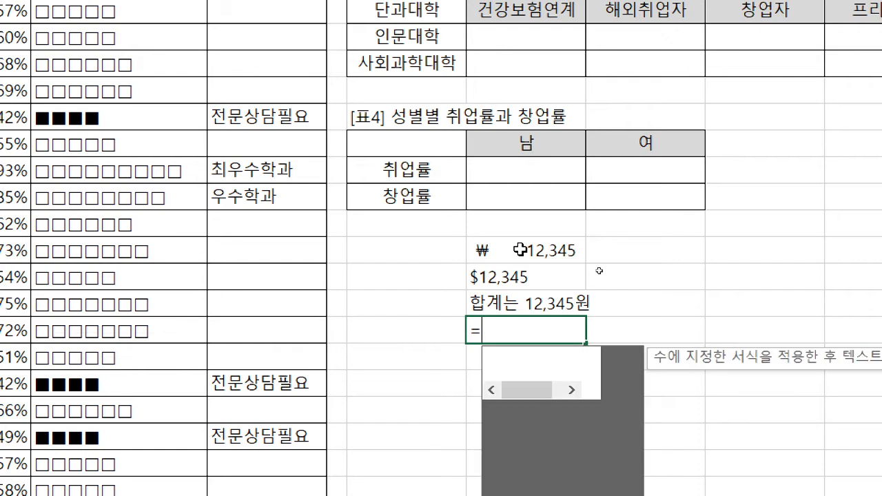
pyautogui.write('text')
pyautogui.press('Tab')
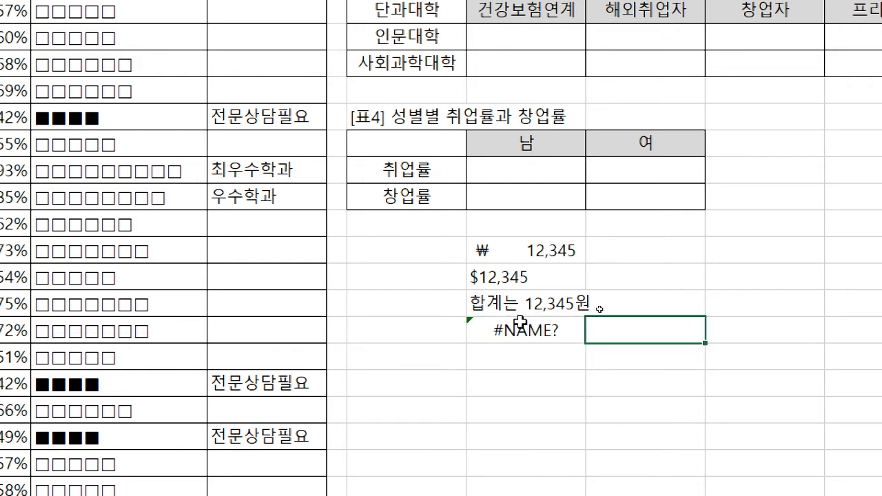
pyautogui.click(526, 327)
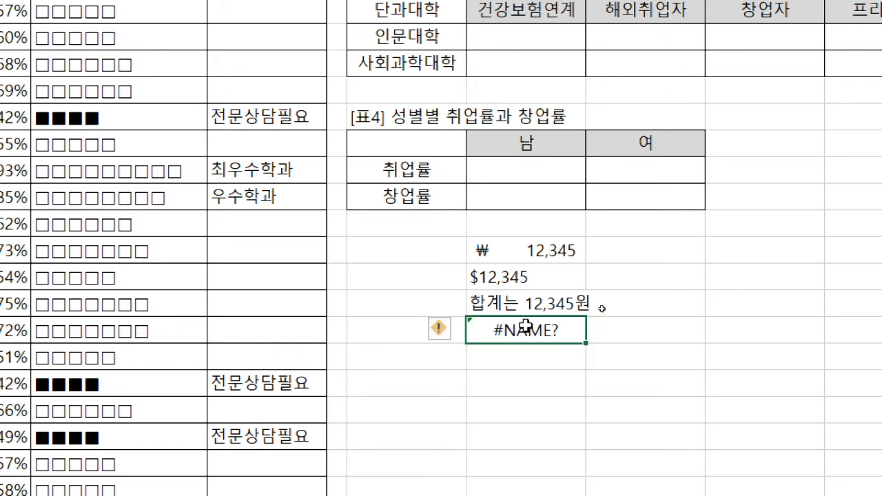
pyautogui.doubleClick(525, 327)
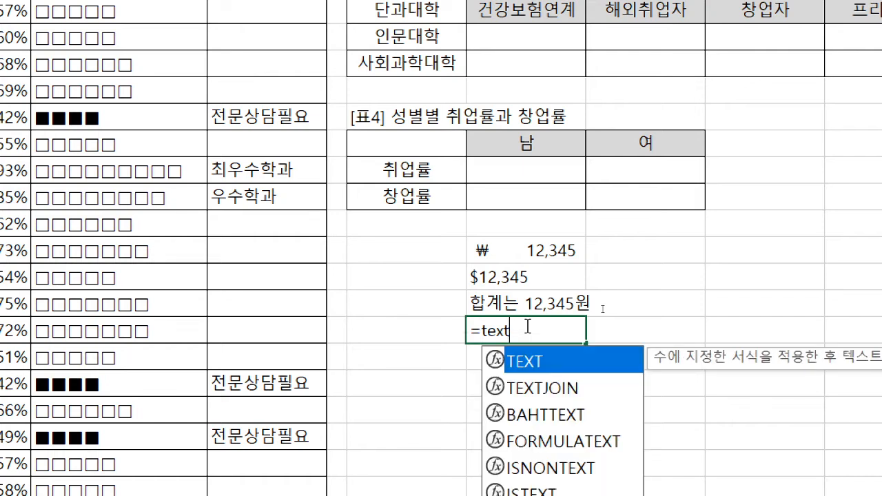
pyautogui.press('Tab')
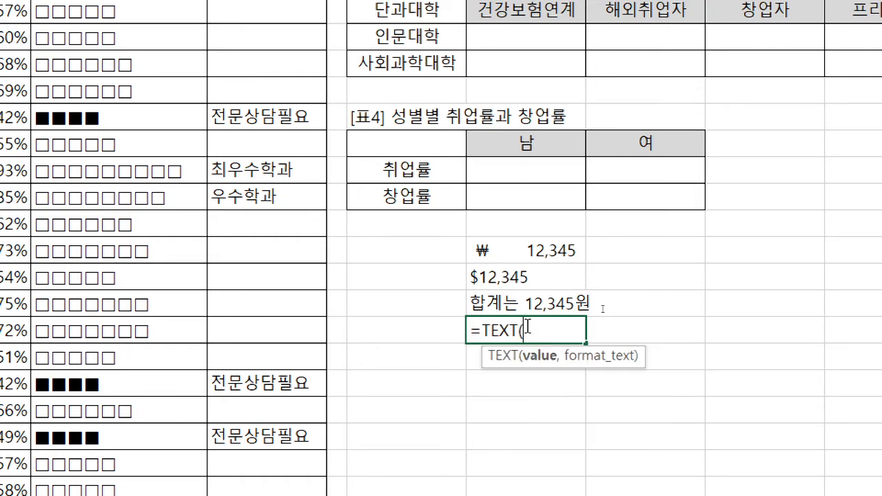
pyautogui.click(544, 245)
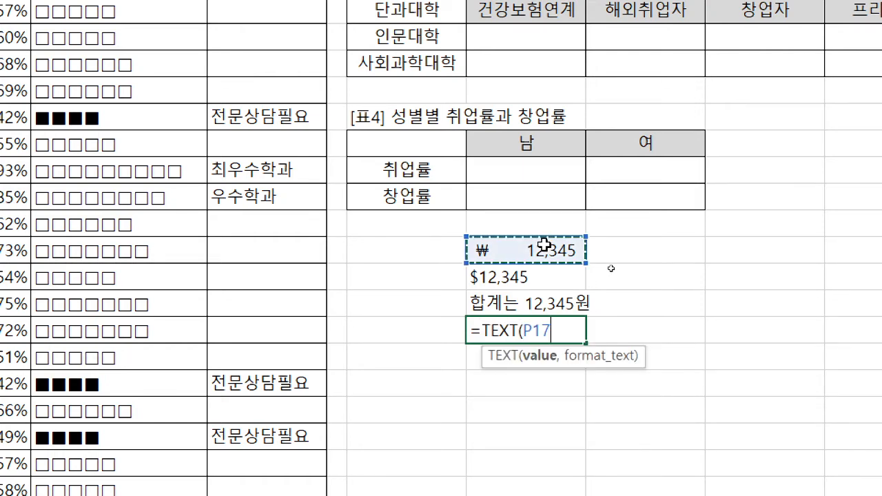
pyautogui.write(',')
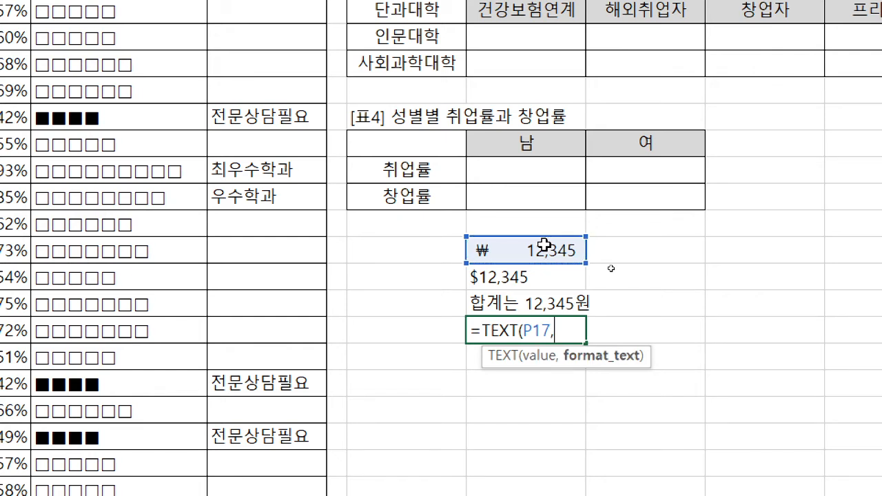
pyautogui.write('#')
# Complete the P20 formula with the format code "0.0%" to convert the sample number into percentage text with one decimal place
pyautogui.press('BackSpace')
pyautogui.write('0.0%')
pyautogui.press('BackSpace')
pyautogui.press('Left')
pyautogui.press('Delete')
pyautogui.press('BackSpace')
pyautogui.press('BackSpace')
pyautogui.write('"0.0 %")')
pyautogui.hotkey('ctrl', 'Return')
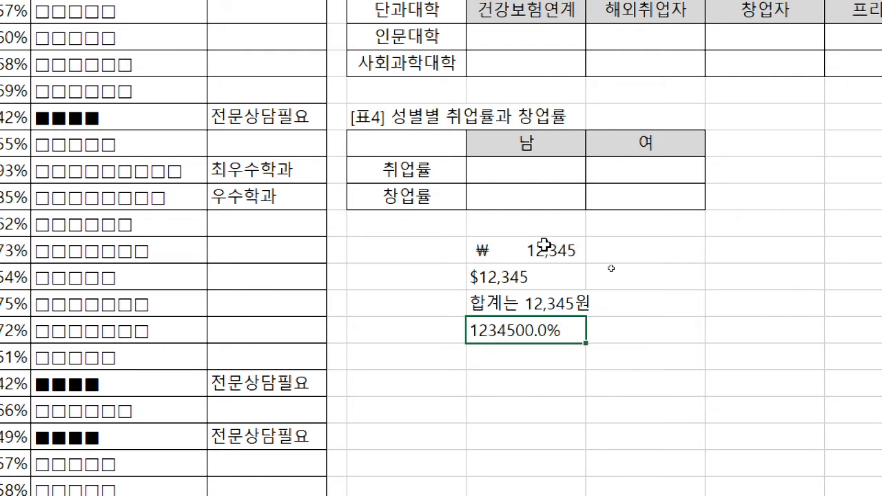
pyautogui.press('Down')
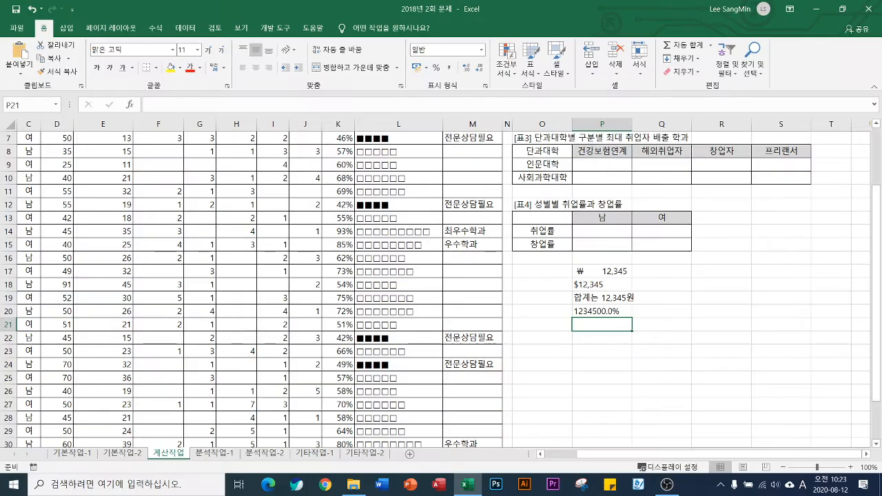
# In P4 of the 성별별 구분별 취업률 table, start a SUMIF formula with the absolute range $C$4:$C$33 from the 성별 column
pyautogui.scroll(2, 645, 265)
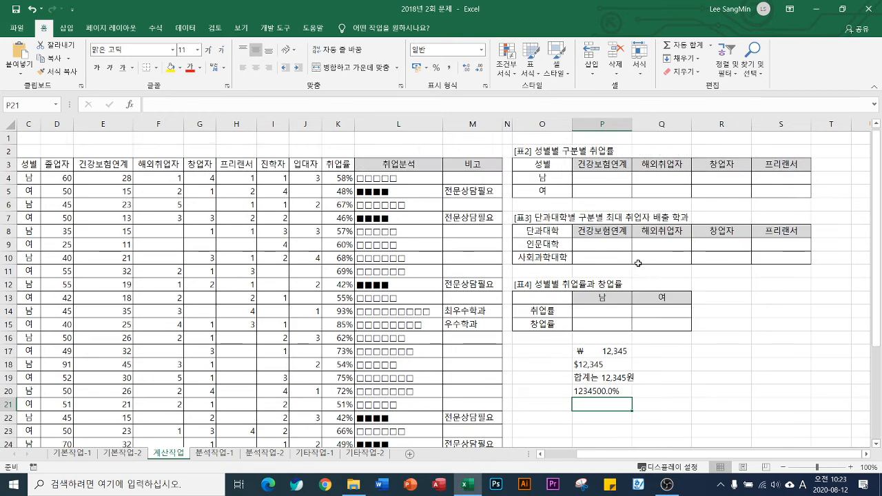
pyautogui.click(601, 179)
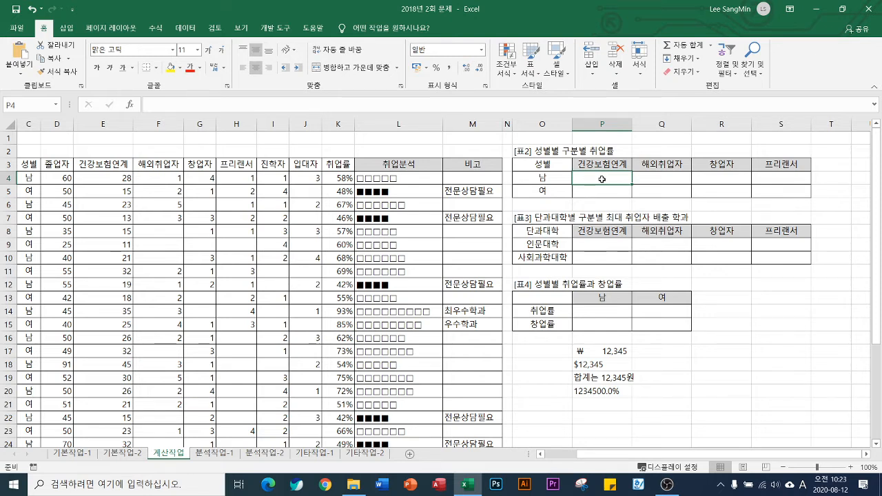
pyautogui.write('=sumif')
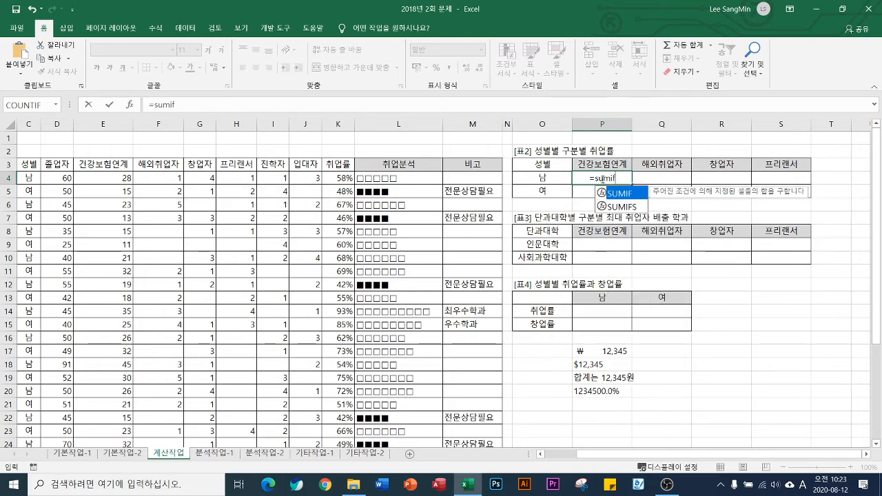
pyautogui.press('Tab')
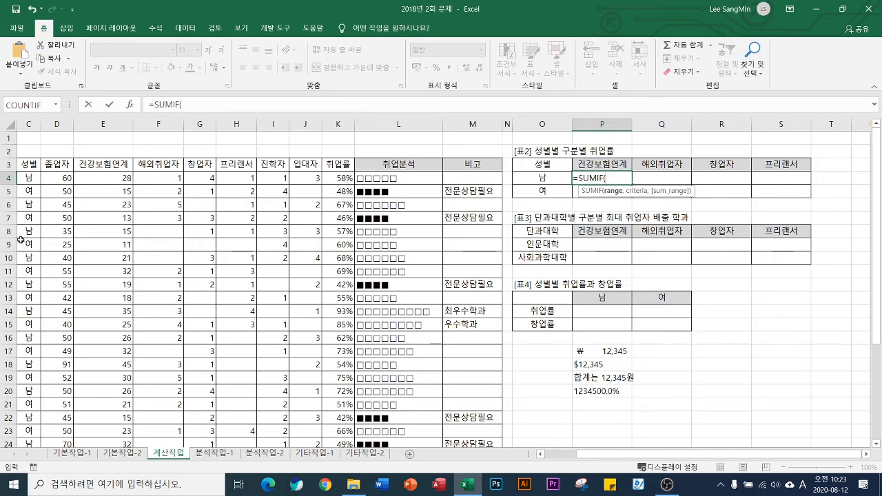
pyautogui.click(31, 180)
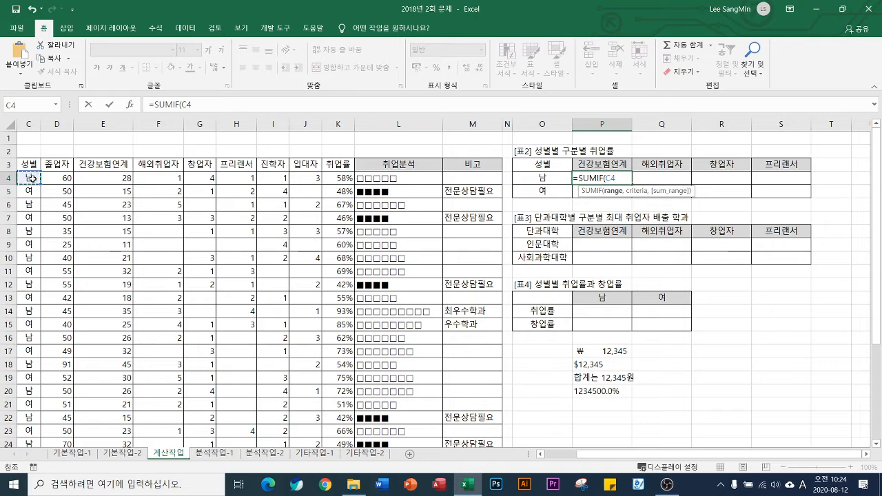
pyautogui.hotkey('ctrl', 'shift', 'Down')
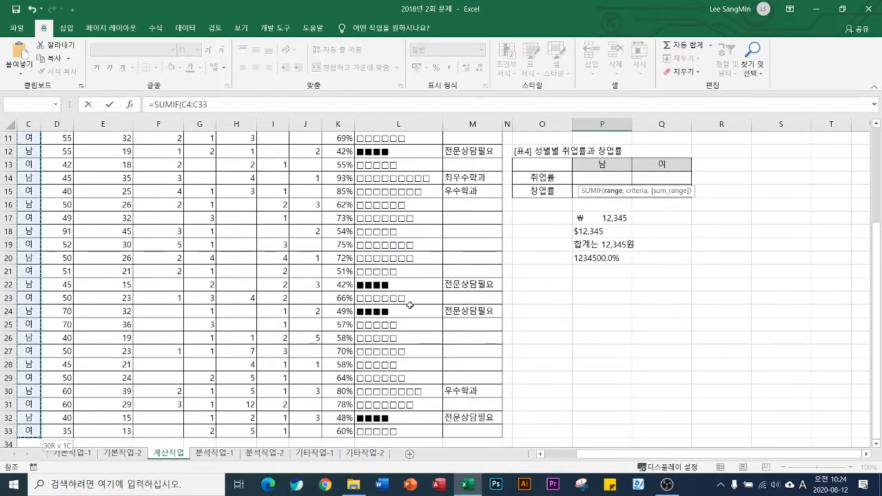
pyautogui.scroll(4, 432, 313)
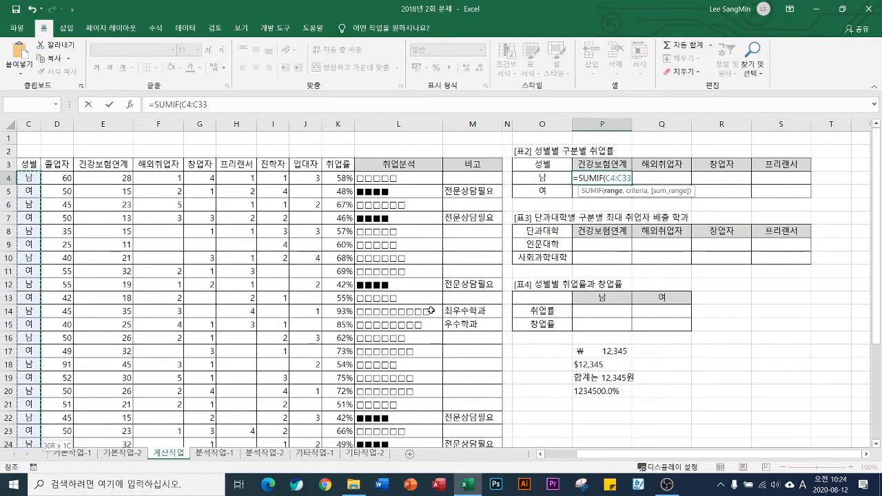
pyautogui.press('F4')
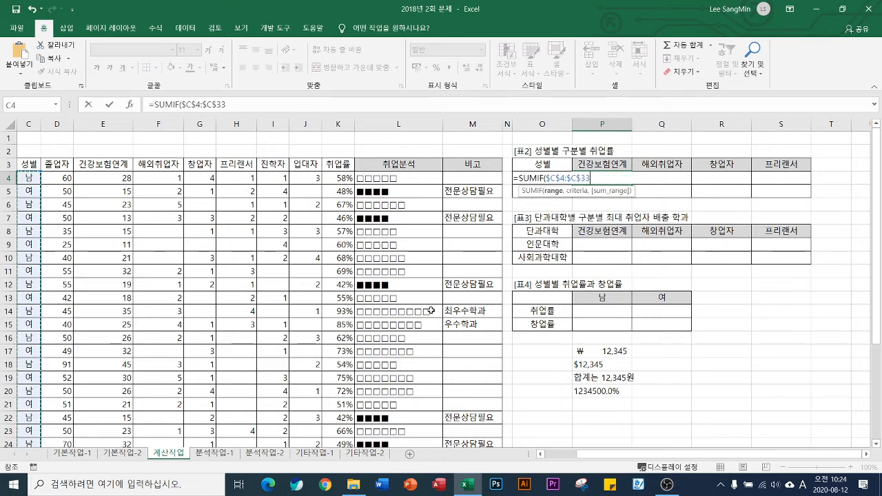
# Add the 남 label in O4 as the criteria argument of the SUMIF formula in P4
pyautogui.write(',')
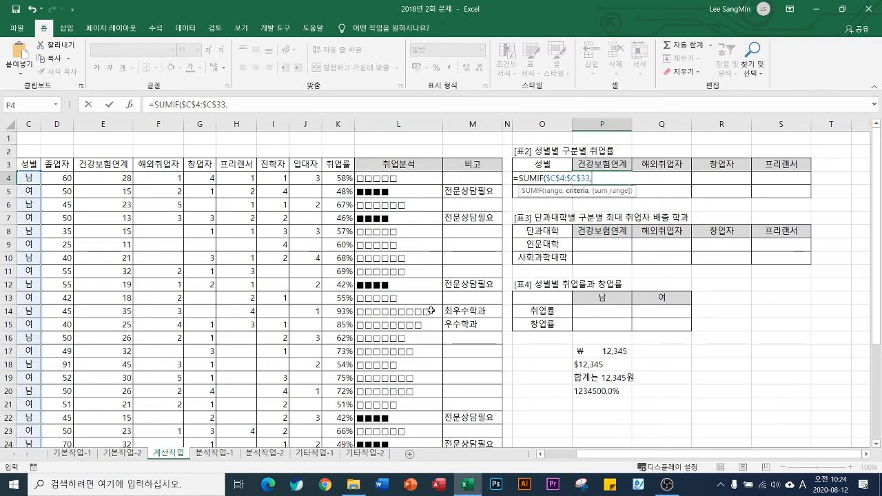
pyautogui.click(542, 171)
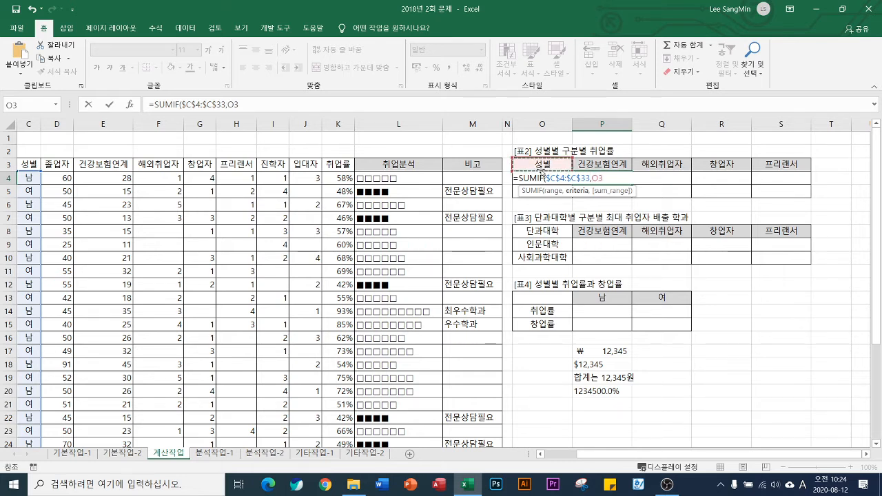
pyautogui.press('Down')
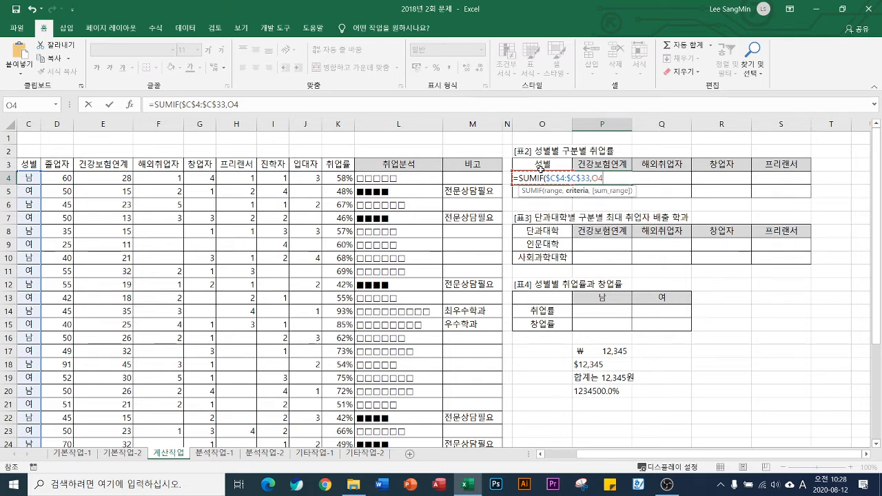
# Lock only the column of the O4 criteria reference in P4's SUMIF as $O4 and continue to the sum range argument
pyautogui.press('F4')
pyautogui.press('F4')
pyautogui.press('F4')
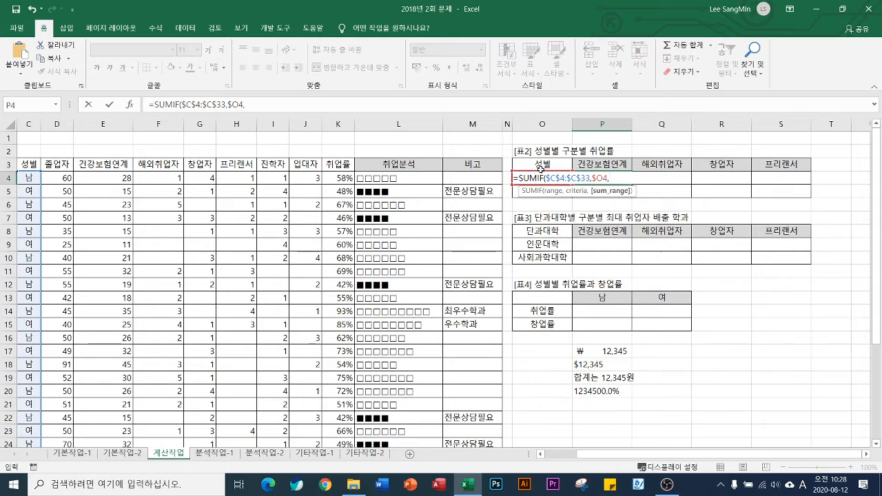
pyautogui.write(',')
# Complete P4's SUMIF with the row-locked 건강보험연계 sum range E$4:E$33 and fill the formula through P4:S5
pyautogui.click(109, 178)
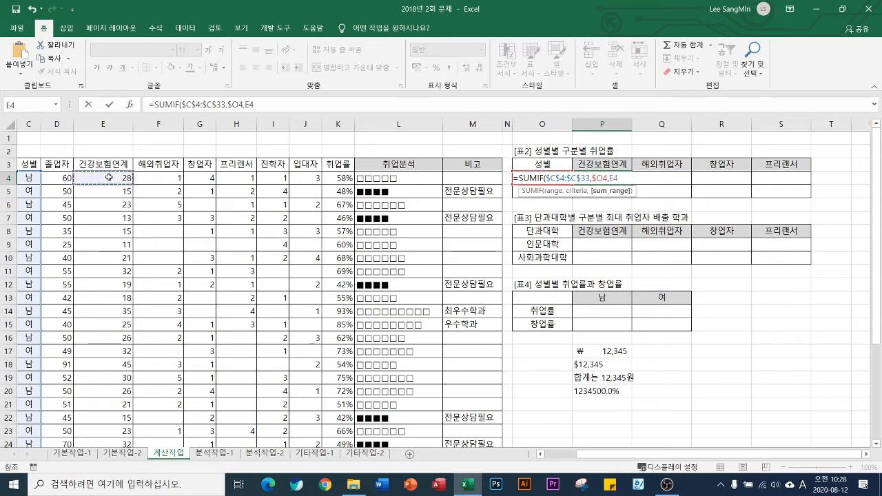
pyautogui.hotkey('ctrl', 'shift', 'Down')
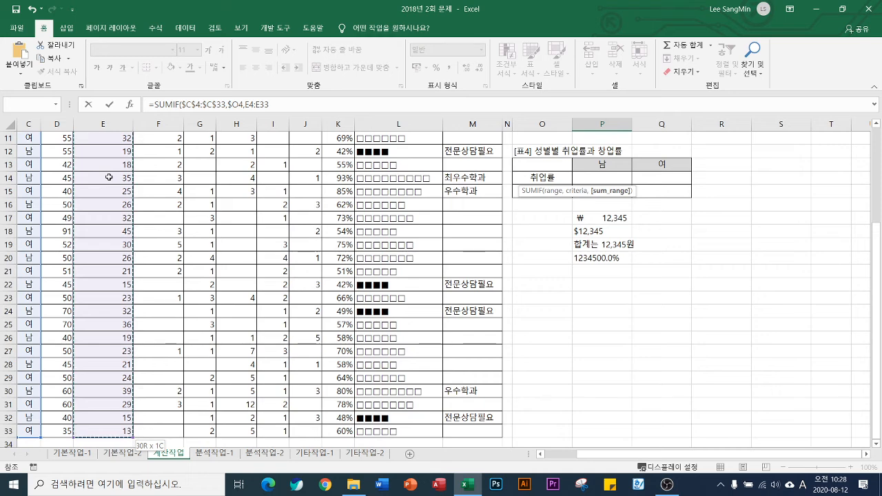
pyautogui.scroll(4, 375, 271)
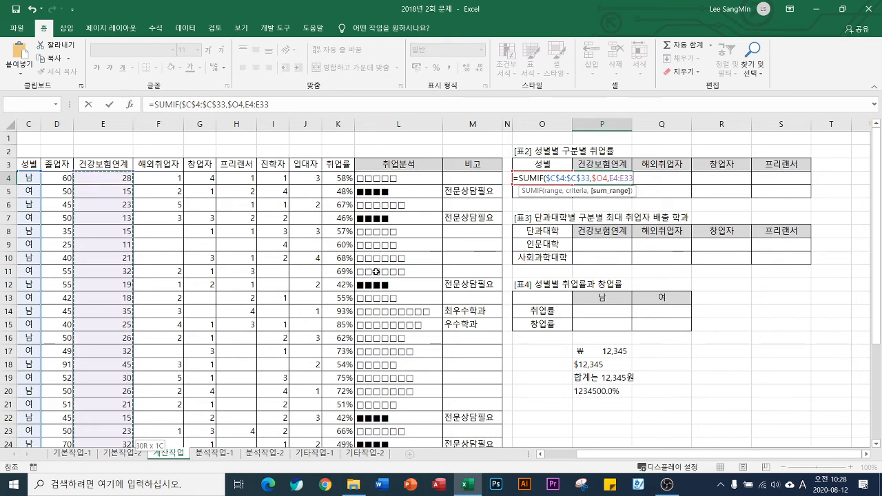
pyautogui.press('F4')
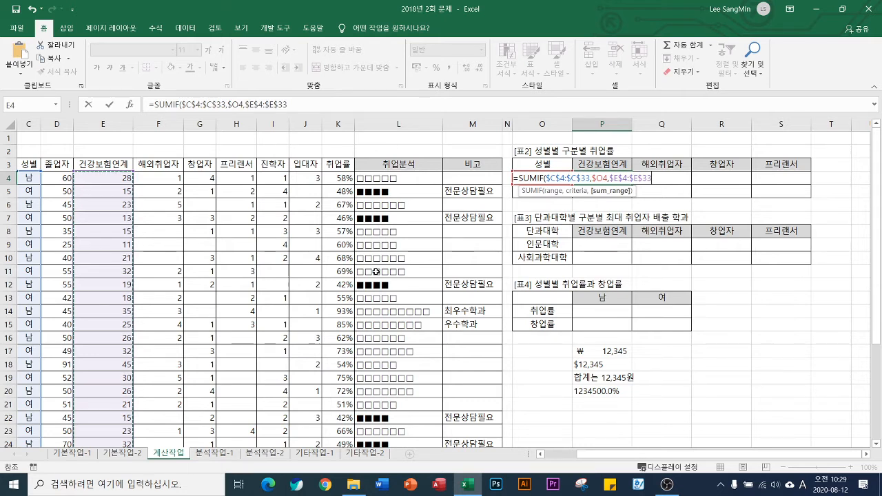
pyautogui.press('F4')
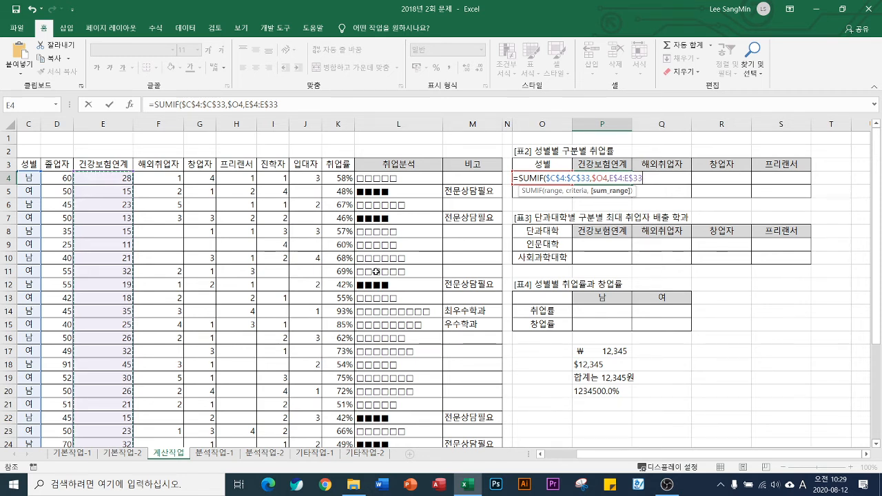
pyautogui.write(')')
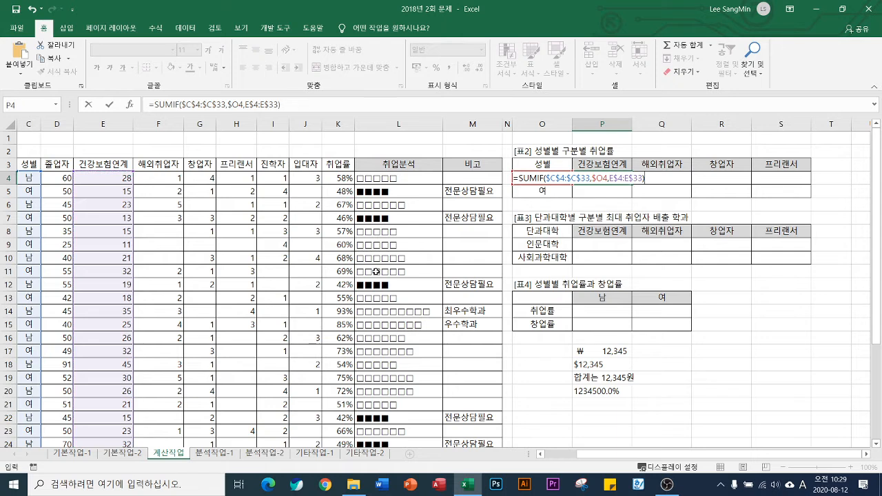
pyautogui.press('Return')
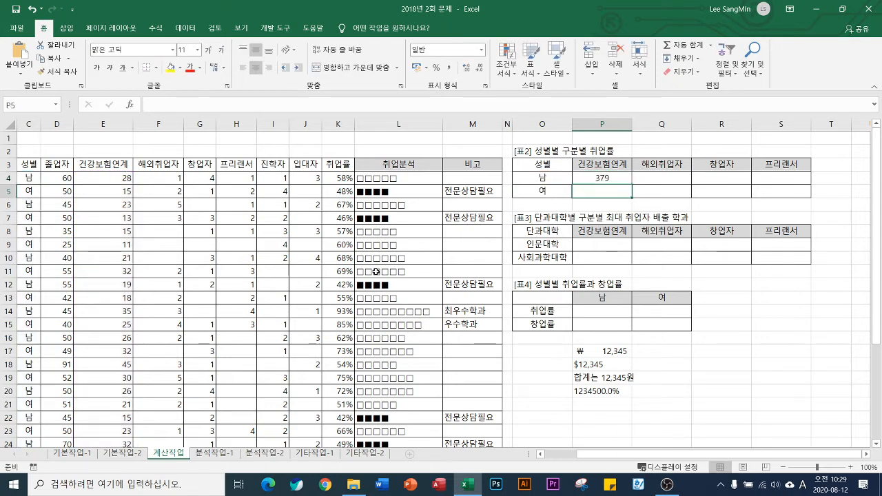
pyautogui.click(617, 180)
pyautogui.moveTo(632, 184); pyautogui.dragTo(803, 196)
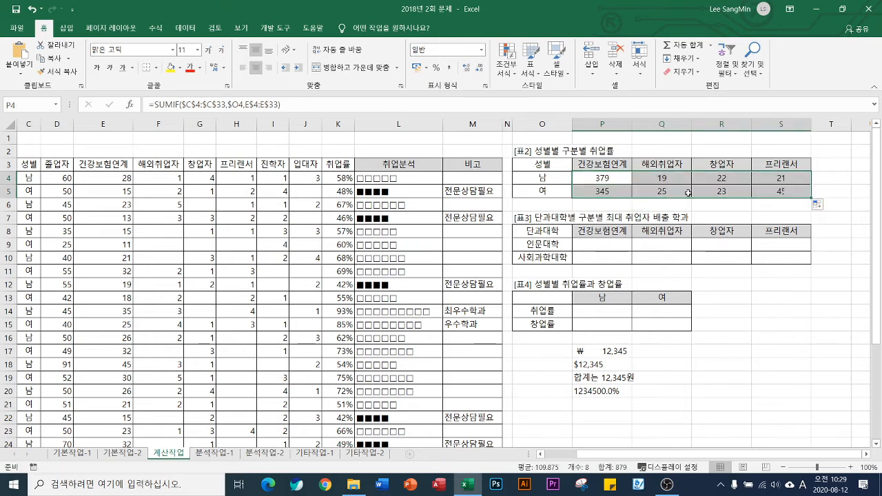
# Extend the P4 formula with a division by a second SUMIF function
pyautogui.click(611, 178)
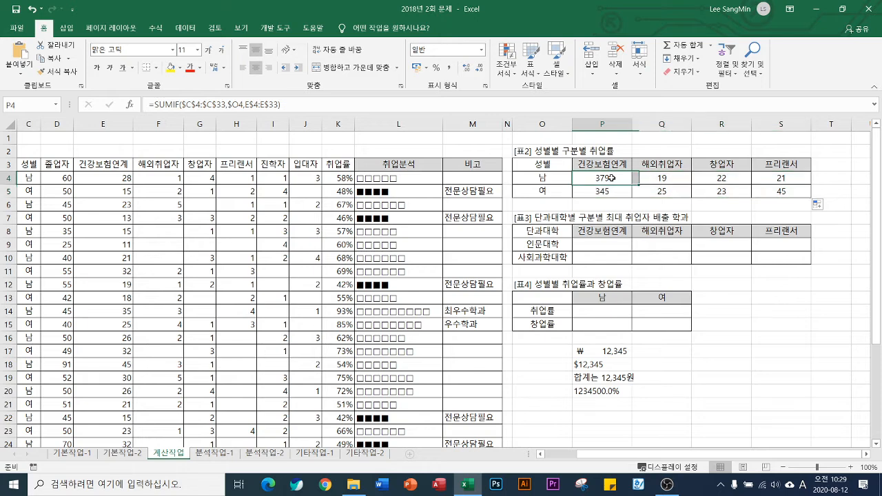
pyautogui.click(355, 100)
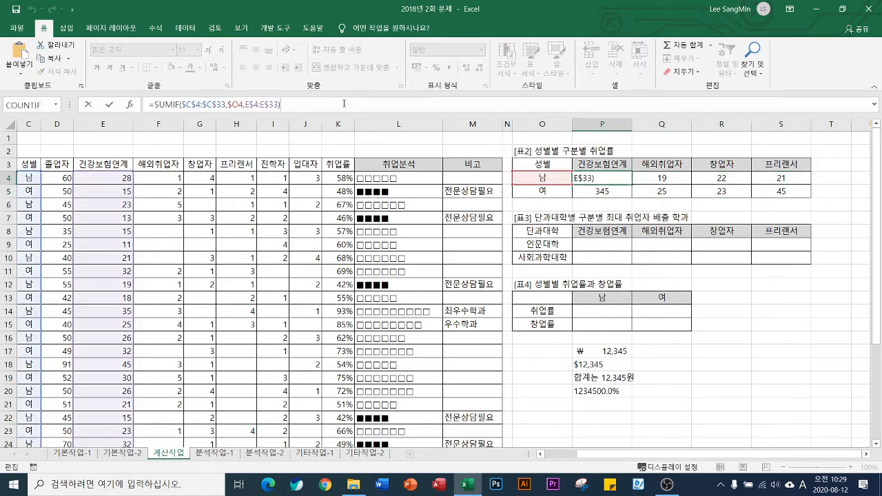
pyautogui.write('/s')
pyautogui.write('umif')
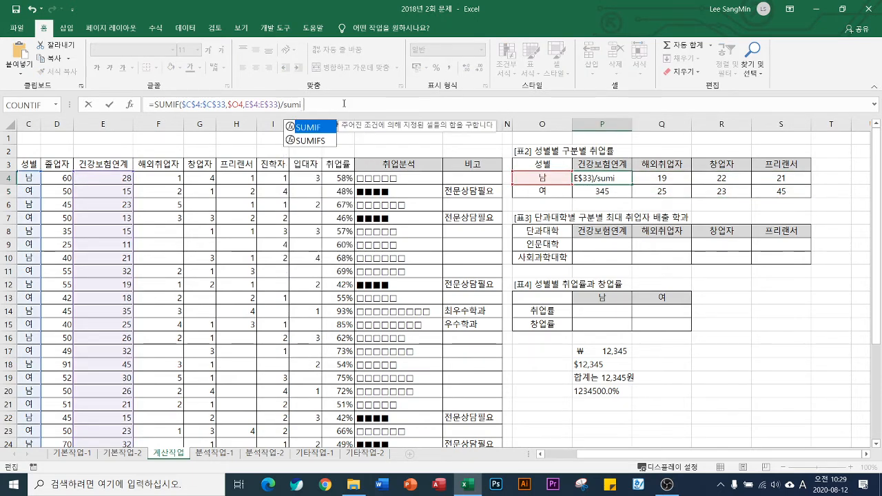
pyautogui.press('Tab')
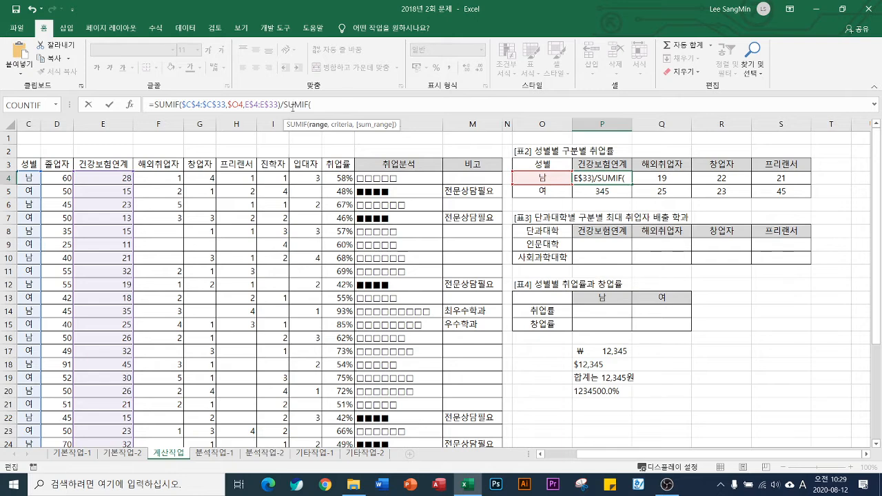
# Give the second SUMIF in P4 the same range and criteria as the first, $C$4:$C$33,$O4
pyautogui.click(28, 177)
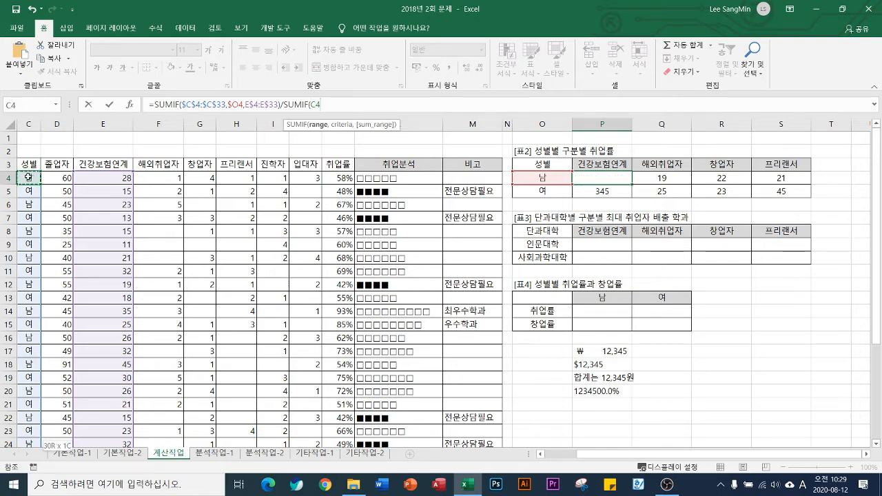
pyautogui.hotkey('ctrl', 'shift', 'Down')
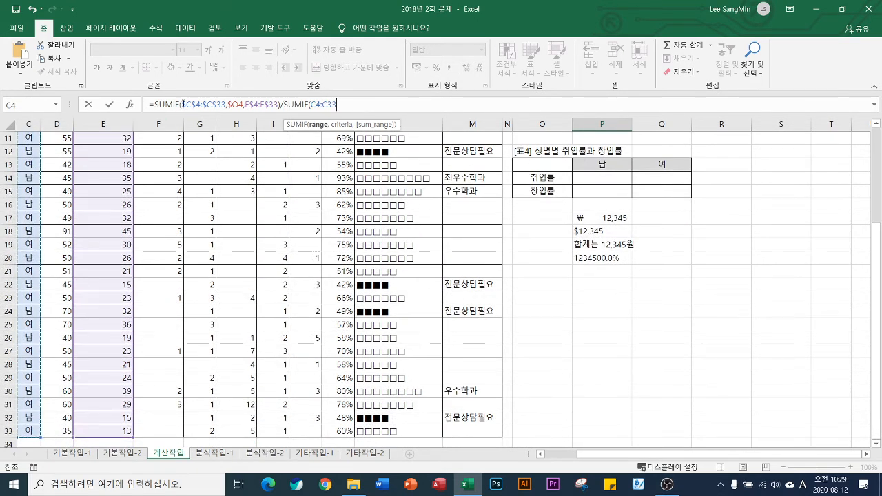
pyautogui.moveTo(182, 105); pyautogui.dragTo(243, 107)
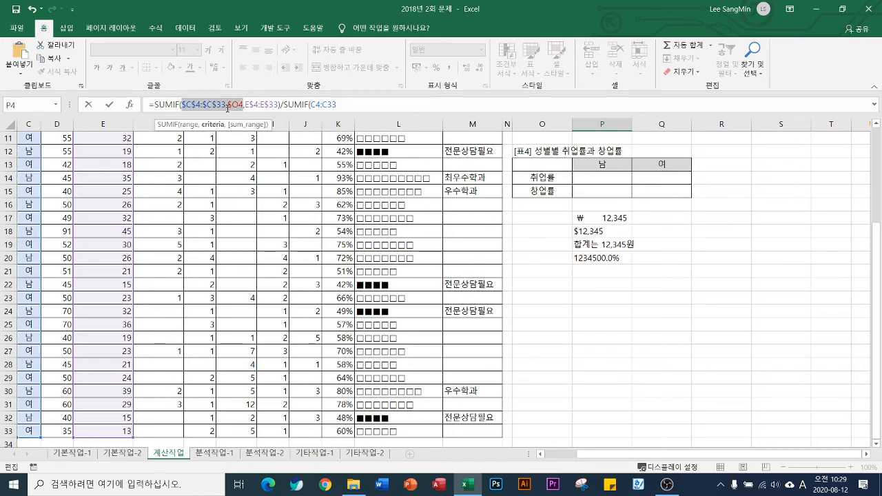
pyautogui.moveTo(311, 105); pyautogui.dragTo(337, 104)
pyautogui.scroll(4, 379, 117)
pyautogui.hotkey('ctrl', 'v')
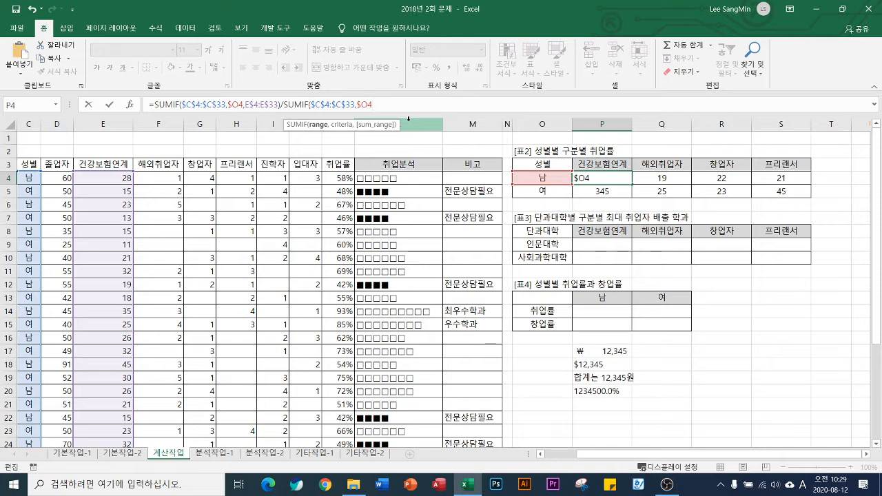
# Complete the second SUMIF with the absolute 졸업자 sum range $D$4:$D$33 and fill the P4 formula through P4:S5
pyautogui.write(',')
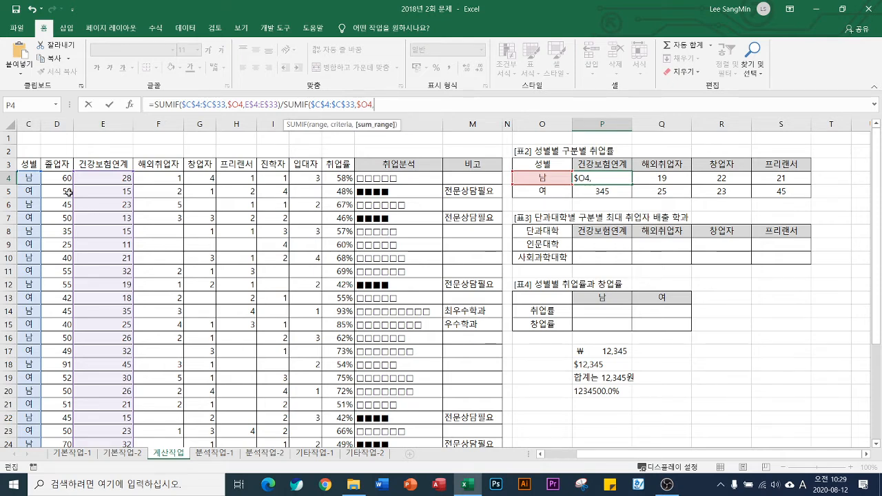
pyautogui.click(57, 177)
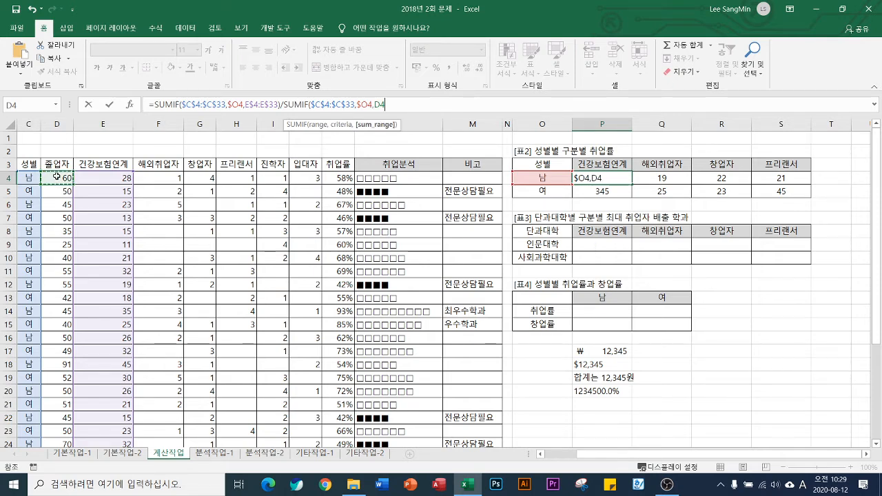
pyautogui.hotkey('ctrl', 'shift', 'Down')
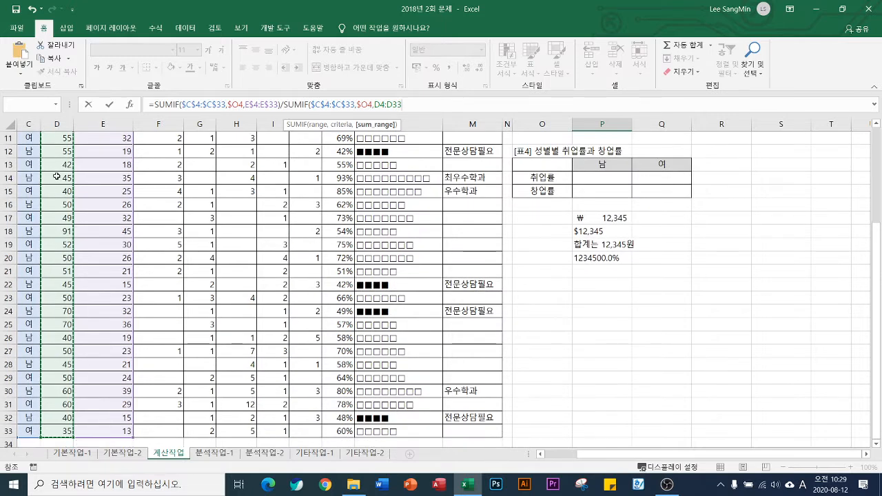
pyautogui.press('F4')
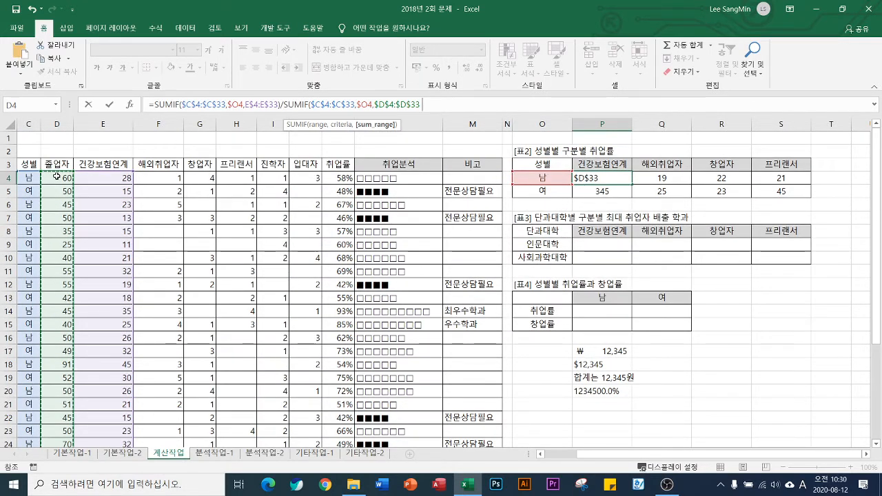
pyautogui.write(')')
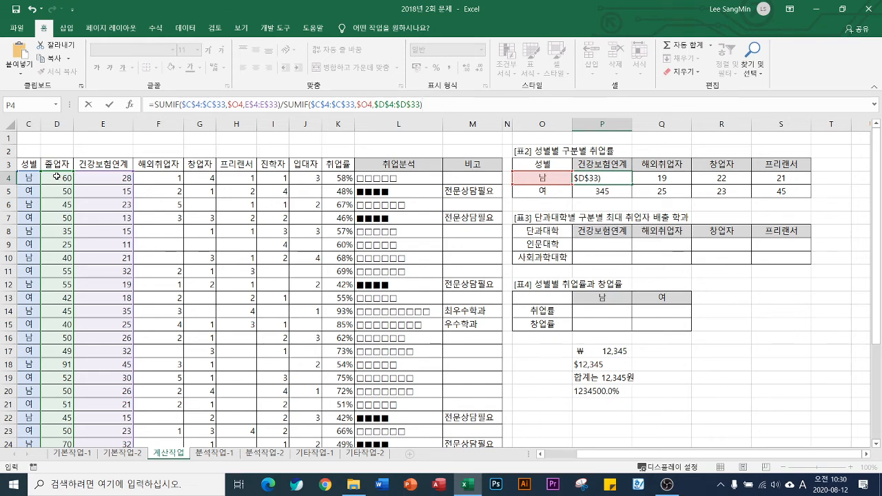
pyautogui.press('Return')
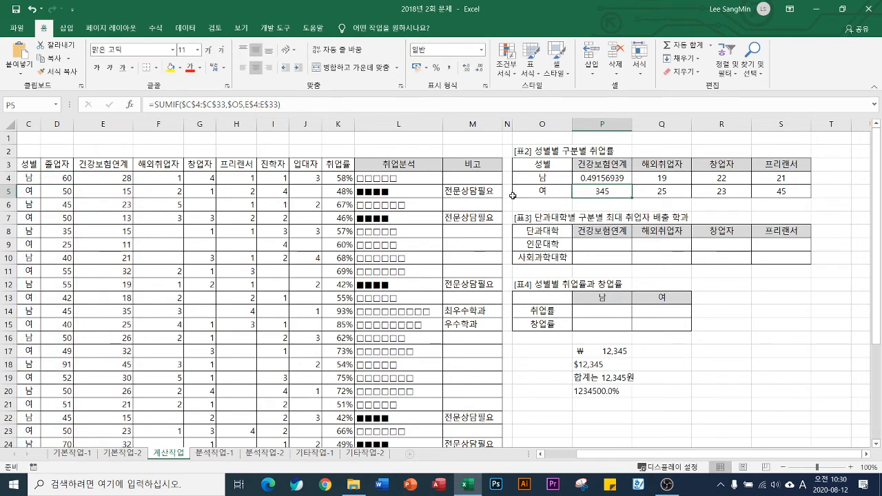
pyautogui.click(601, 179)
pyautogui.moveTo(631, 184); pyautogui.dragTo(790, 194)
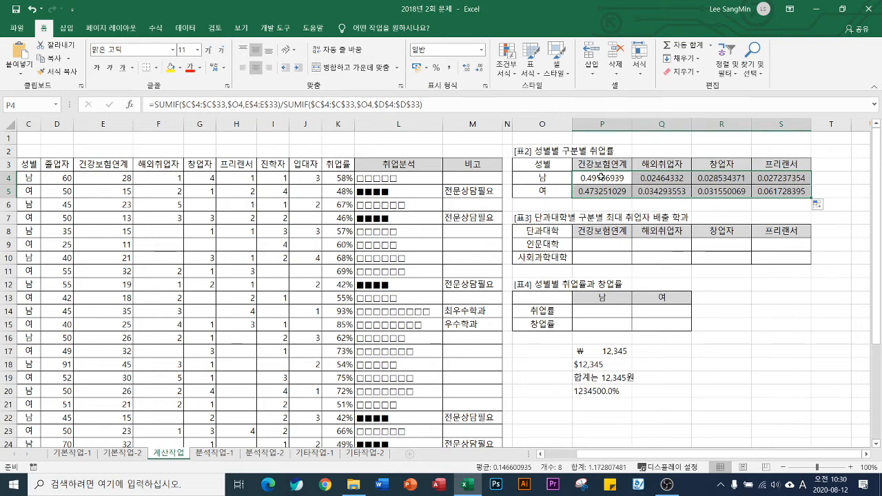
# Wrap the SUMIF division in P4 in a TEXT function as its value argument
pyautogui.press('F2')
pyautogui.click(153, 104)
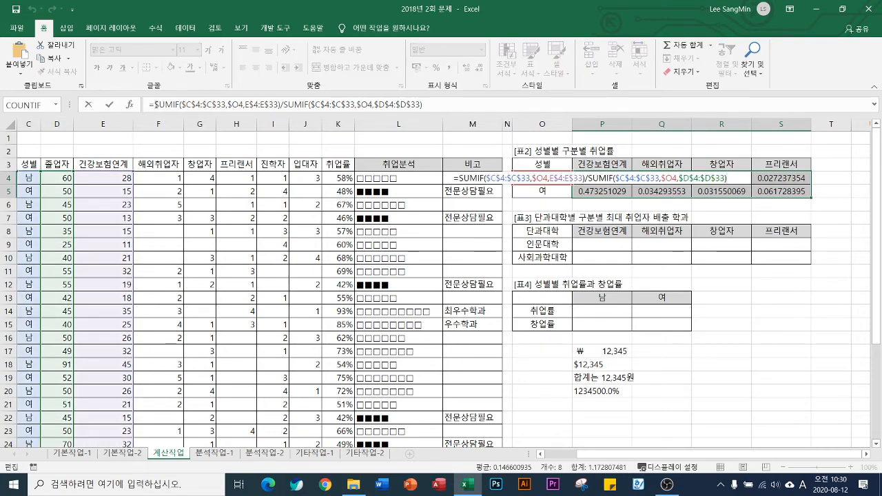
pyautogui.write('text')
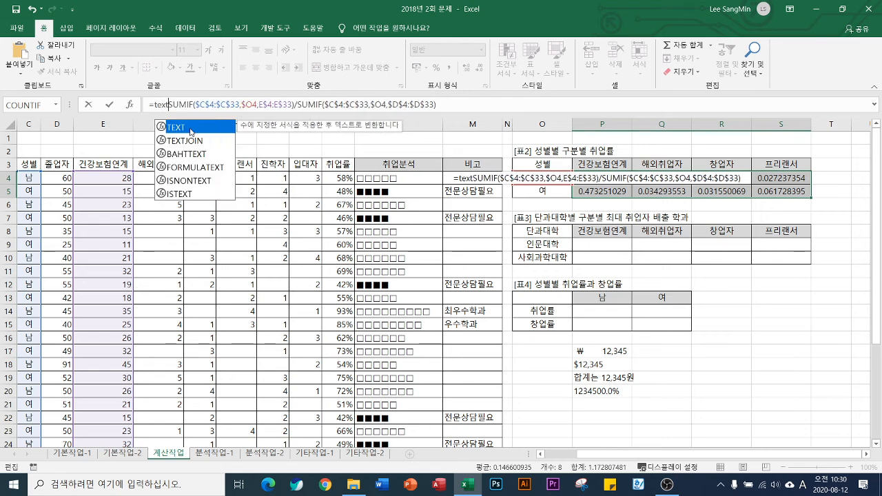
pyautogui.doubleClick(191, 129)
pyautogui.hotkey('shift', 'End')
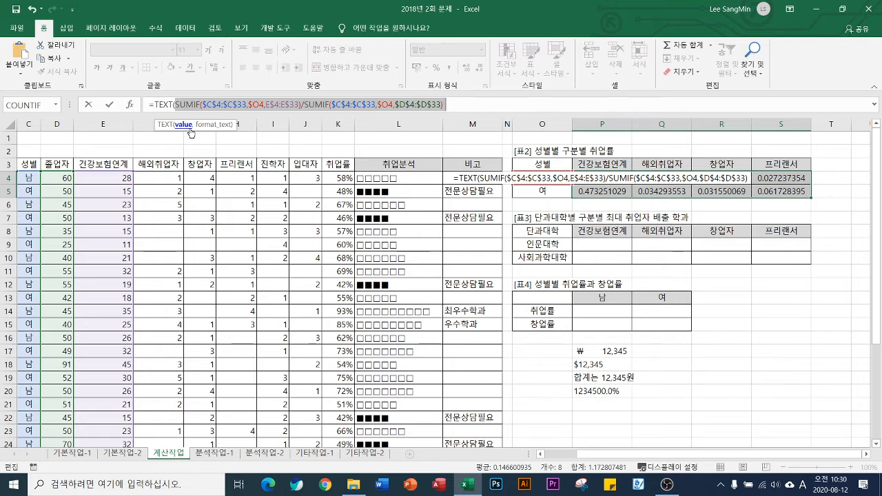
pyautogui.press('Left')
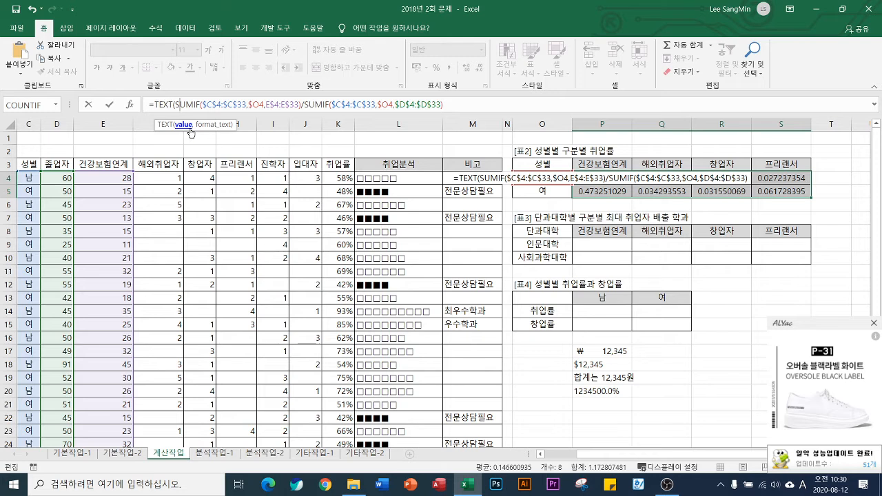
# Finish P4's TEXT function with the format code "0.0%" so the rate shows as a percentage with one decimal place
pyautogui.press('End')
pyautogui.write(',"')
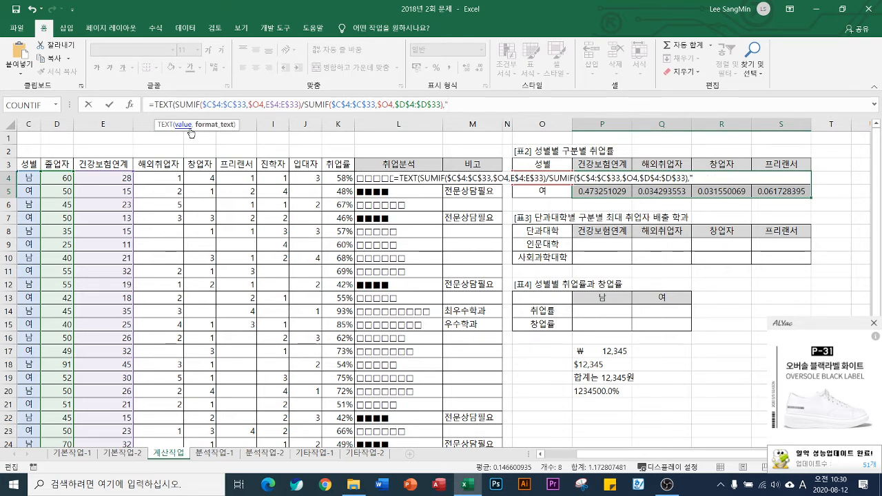
pyautogui.write('0.0%")')
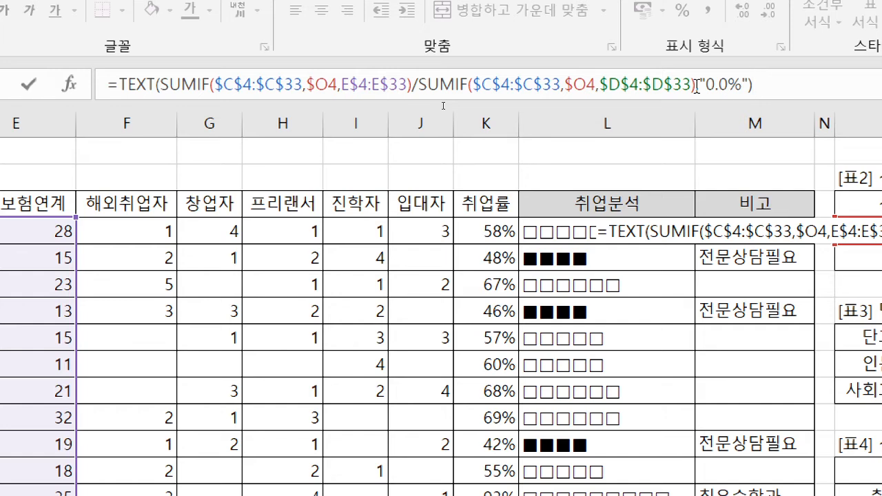
pyautogui.press('Return')
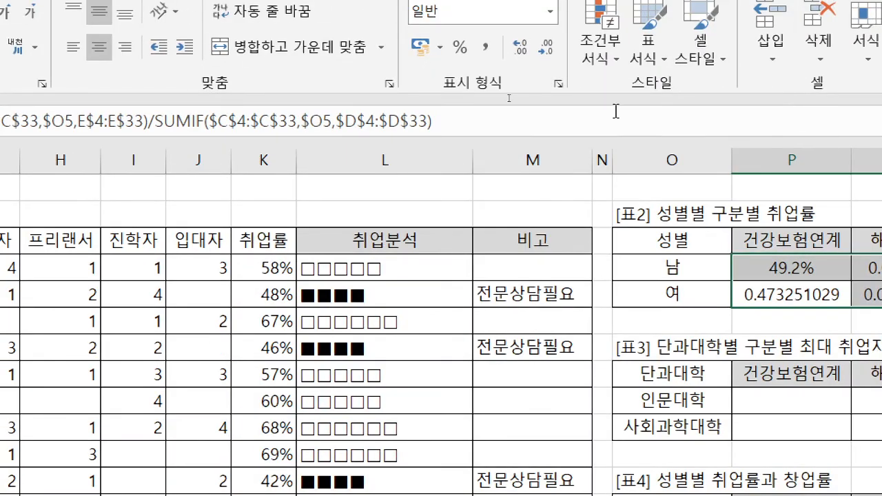
# Fill P4's TEXT formula down to the 여 row and across to 프리랜서, covering P4:S5
pyautogui.click(597, 117)
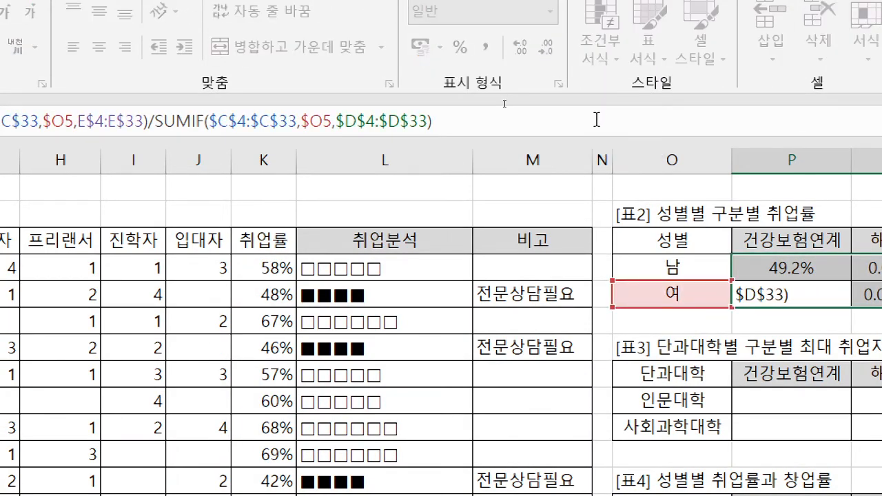
pyautogui.press('Return')
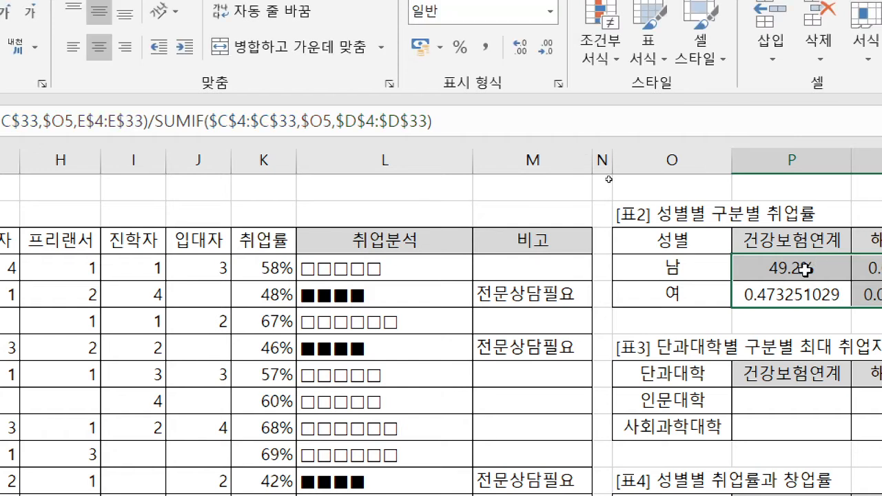
pyautogui.click(805, 268)
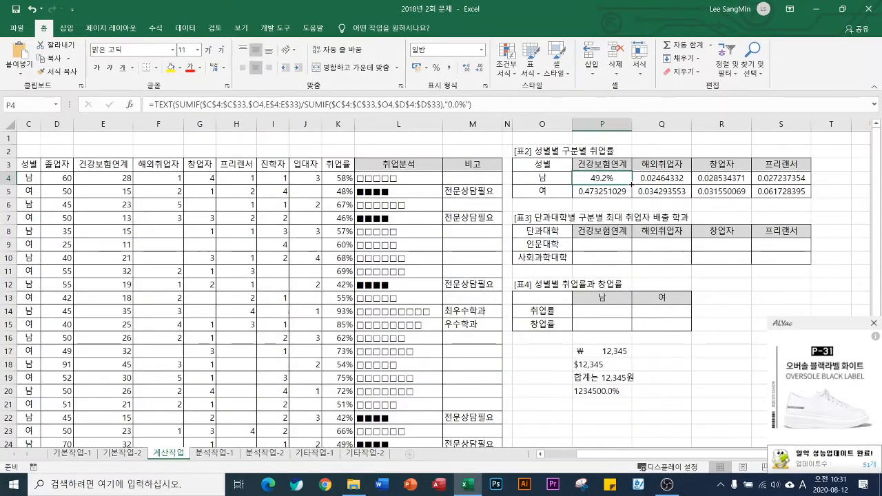
pyautogui.moveTo(853, 278); pyautogui.dragTo(848, 303)
pyautogui.moveTo(630, 195); pyautogui.dragTo(630, 196)
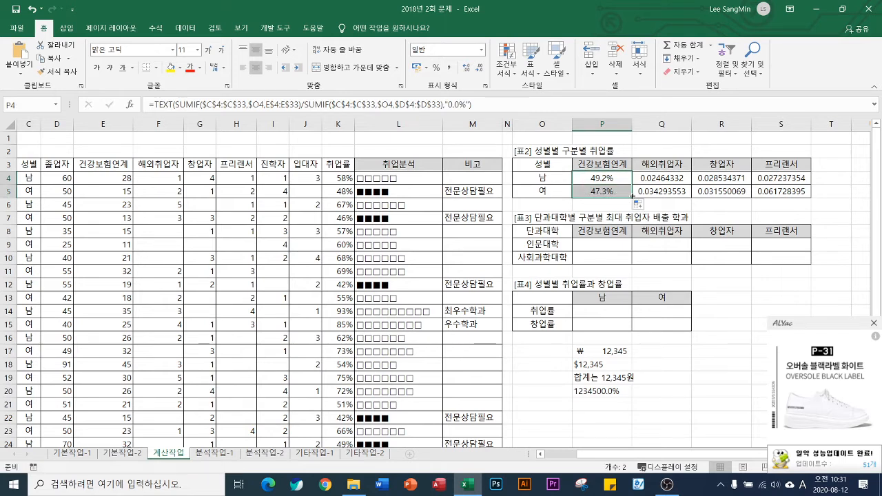
pyautogui.moveTo(787, 192); pyautogui.dragTo(786, 192)
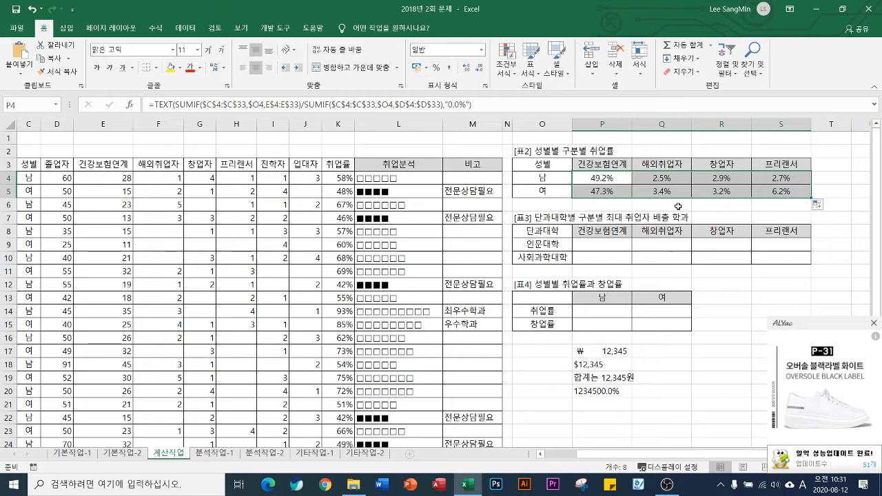
pyautogui.click(613, 179)
pyautogui.doubleClick(613, 180)
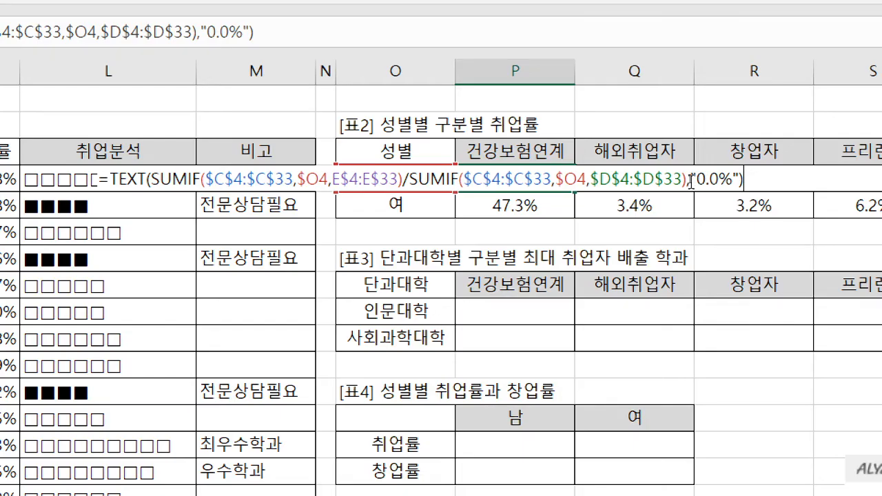
pyautogui.moveTo(691, 181); pyautogui.dragTo(739, 180)
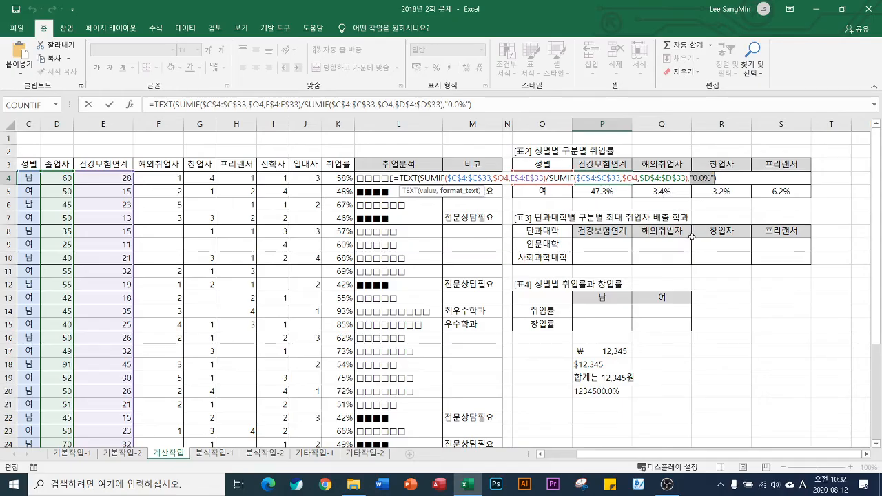
pyautogui.hotkey('ctrl', 'Return')
# Start a MAX formula in P9 of 표3 with empty condition parentheses multiplied by the placeholder 범위
pyautogui.click(604, 245)
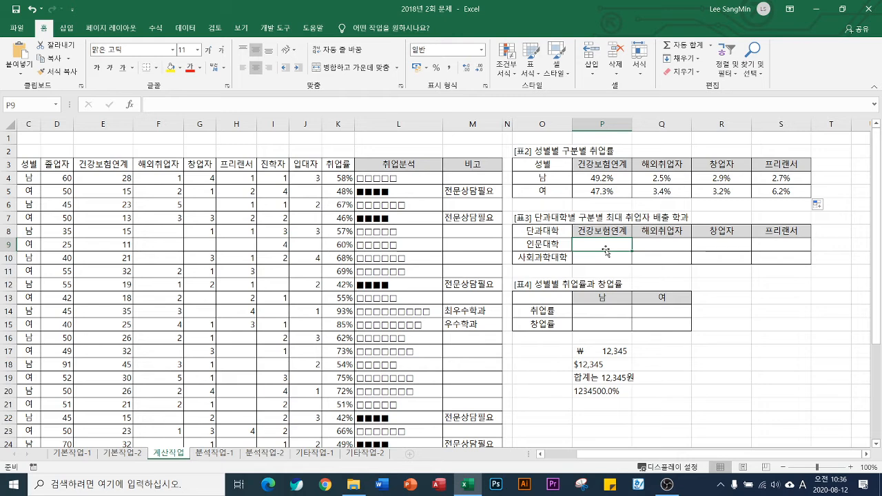
pyautogui.write('=')
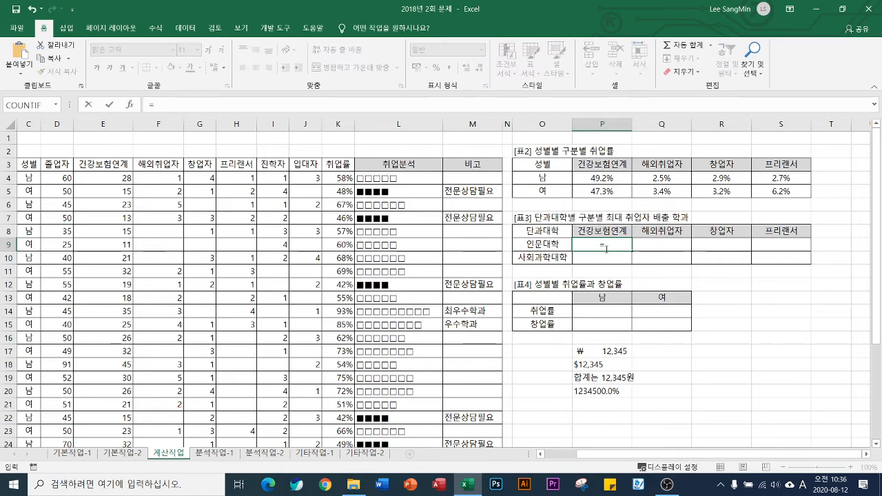
pyautogui.write('MAX(')
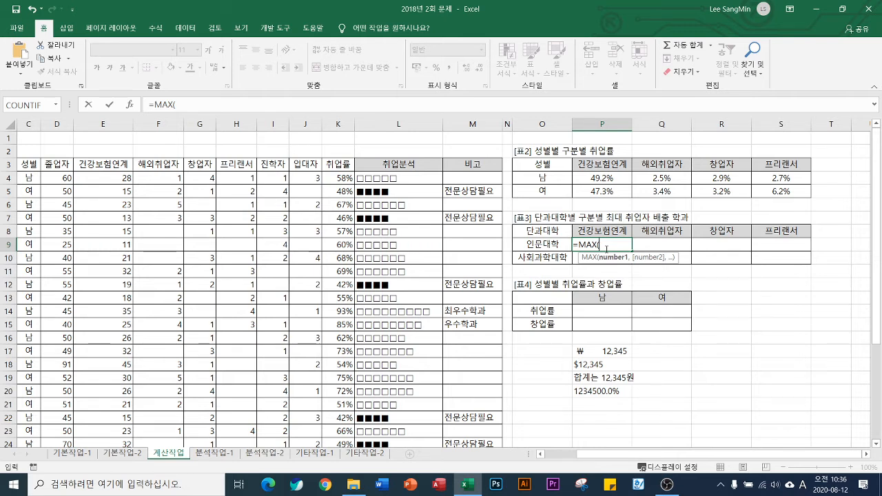
pyautogui.write('()*범위')
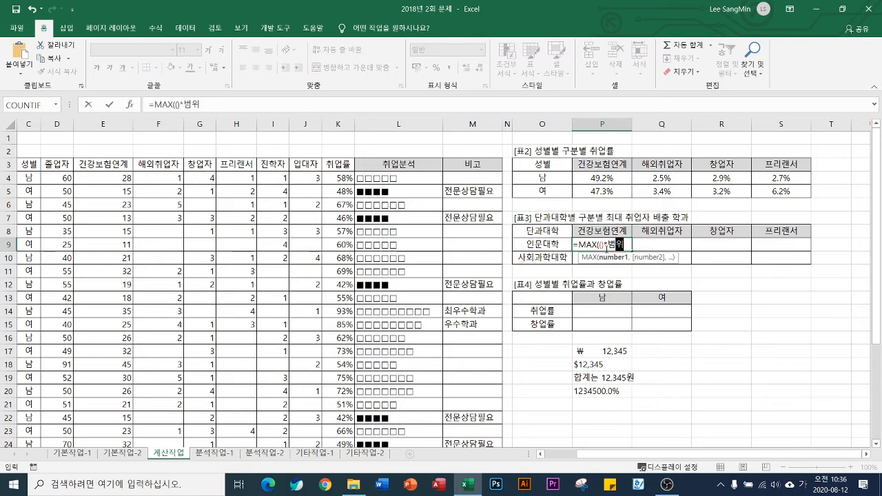
pyautogui.write(')')
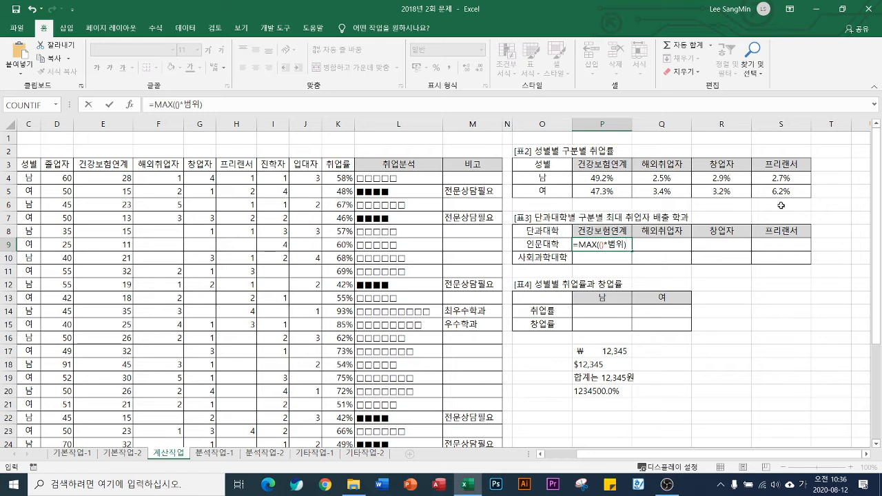
# Replace the 범위 placeholder in P9's MAX formula with the 건강보험연계 data range as the row-locked reference E$4:E$33
pyautogui.moveTo(608, 244); pyautogui.dragTo(623, 245)
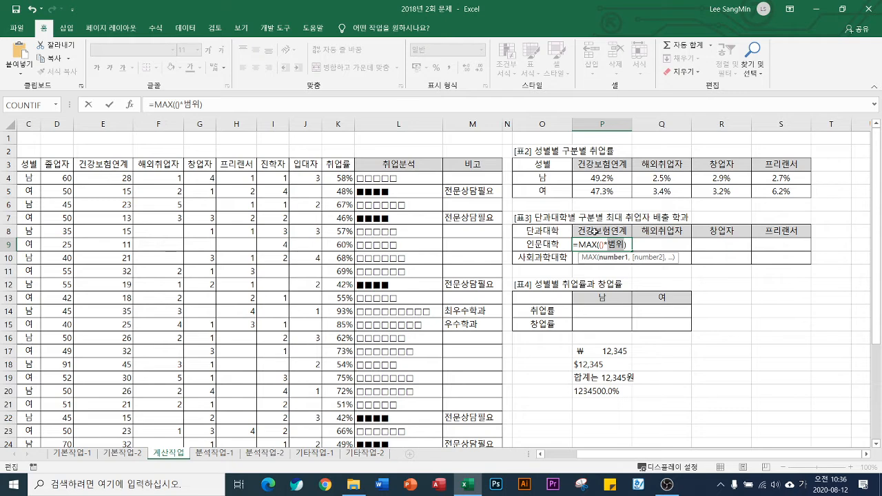
pyautogui.click(101, 176)
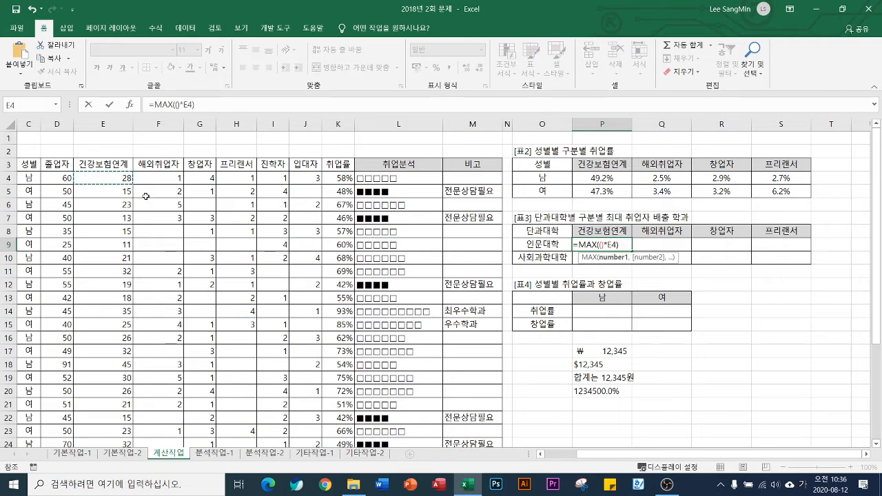
pyautogui.hotkey('ctrl', 'shift', 'Down')
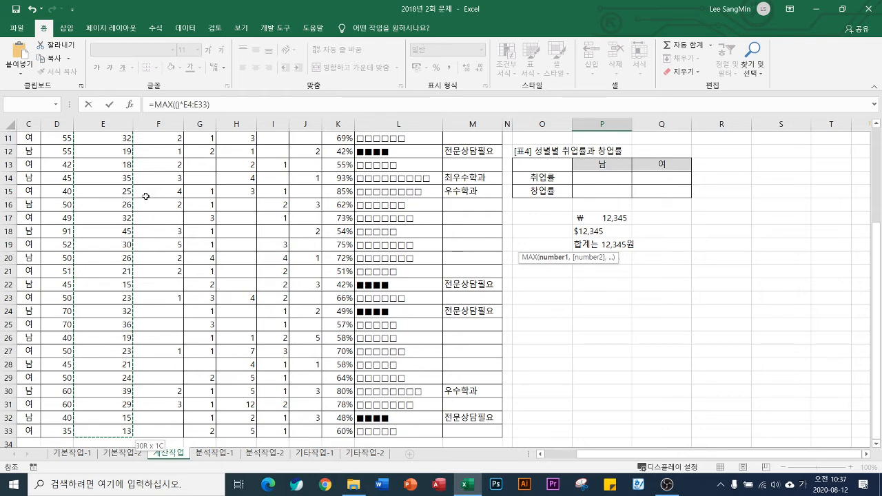
pyautogui.scroll(4, 515, 235)
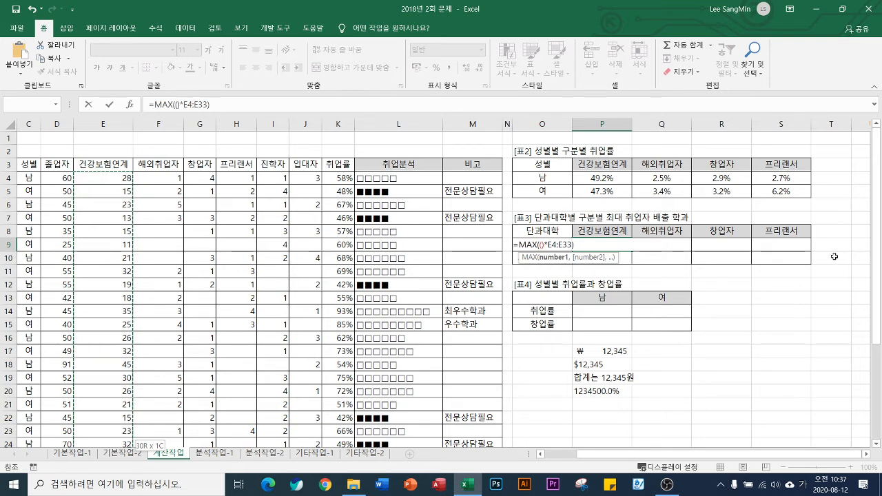
pyautogui.press('F4')
pyautogui.press('F4')
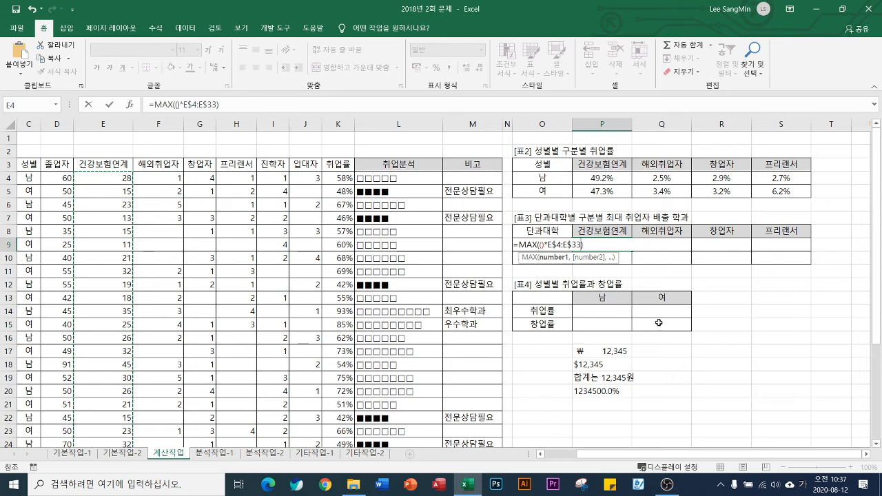
# Insert the absolute 단과대학 range $A$4:$A$33 inside the empty condition parentheses of P9's MAX formula
pyautogui.click(540, 246)
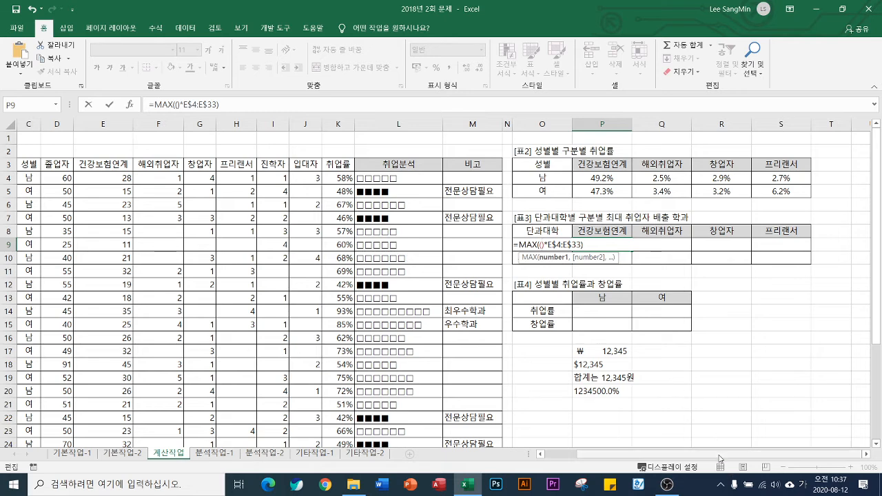
pyautogui.hscroll(-2, 719, 458)
pyautogui.click(49, 178)
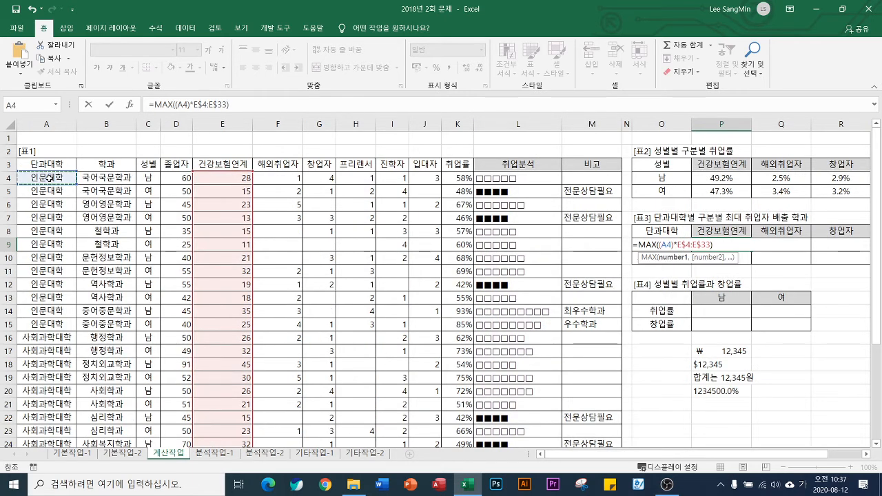
pyautogui.hotkey('ctrl', 'shift', 'Down')
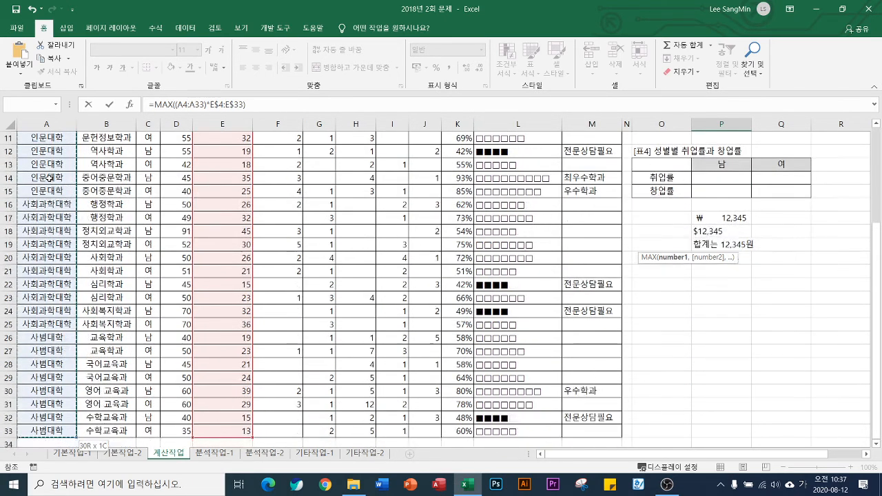
pyautogui.press('F4')
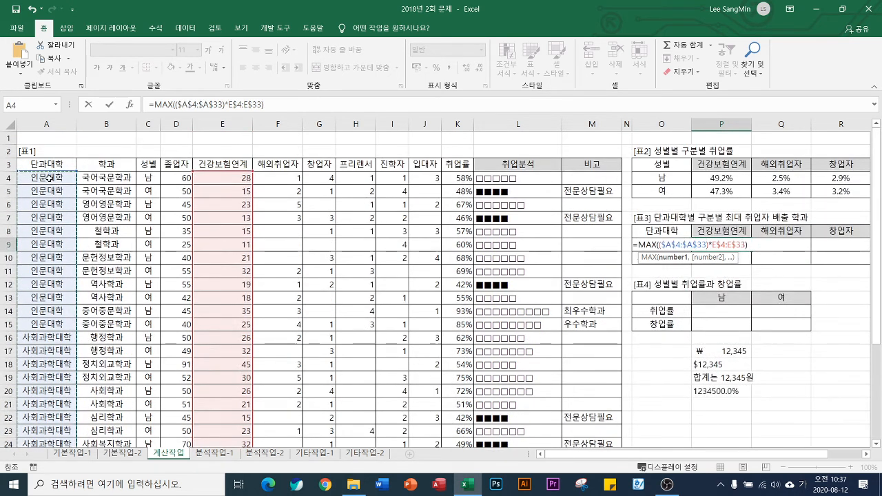
# Complete the condition by comparing the 단과대학 range with the 인문대학 label cell as the column-locked reference $O9
pyautogui.write('=')
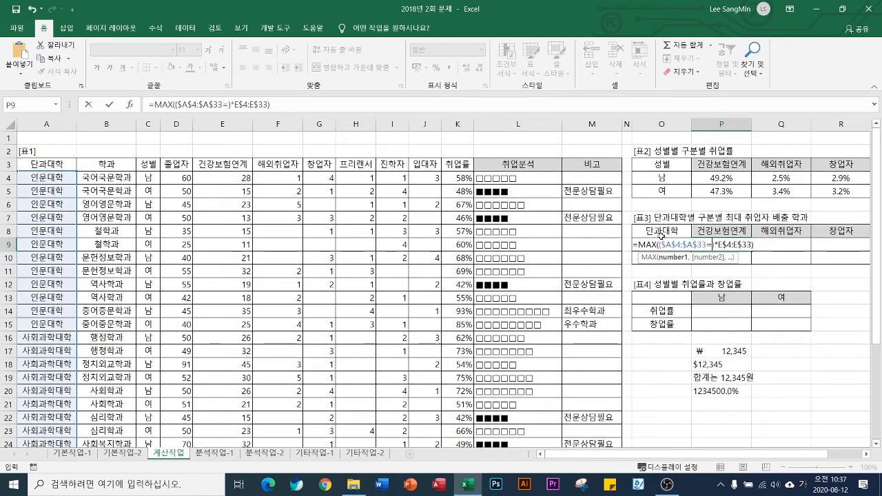
pyautogui.click(658, 233)
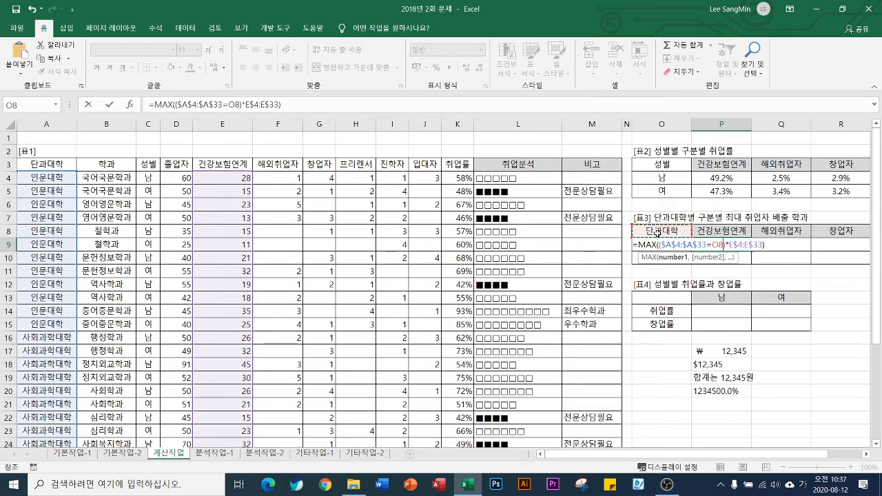
pyautogui.press('Down')
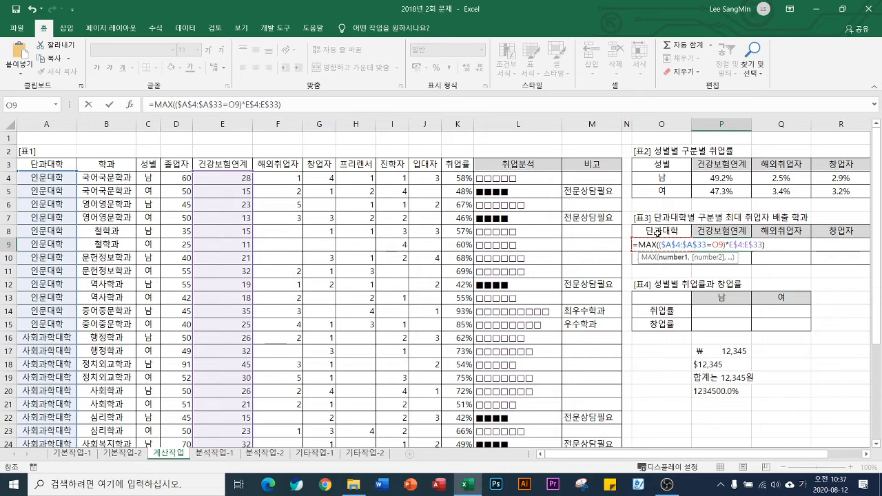
pyautogui.press('F4')
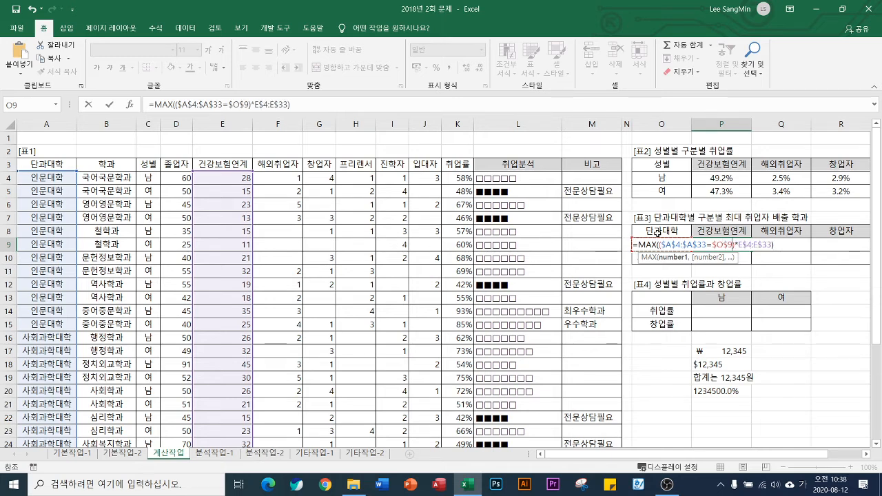
pyautogui.press('F4')
pyautogui.press('F4')
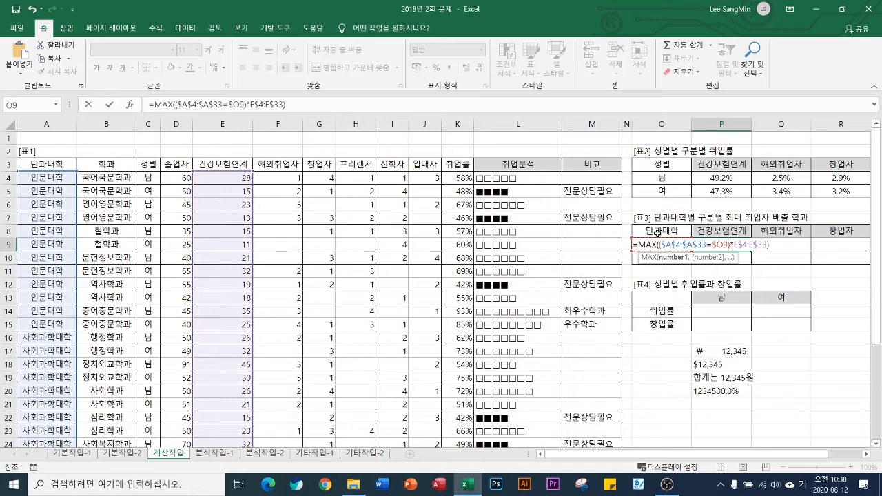
# Enter P9's MAX formula as an array formula and fill it through P9:S10
pyautogui.hotkey('ctrl', 'shift', 'Return')
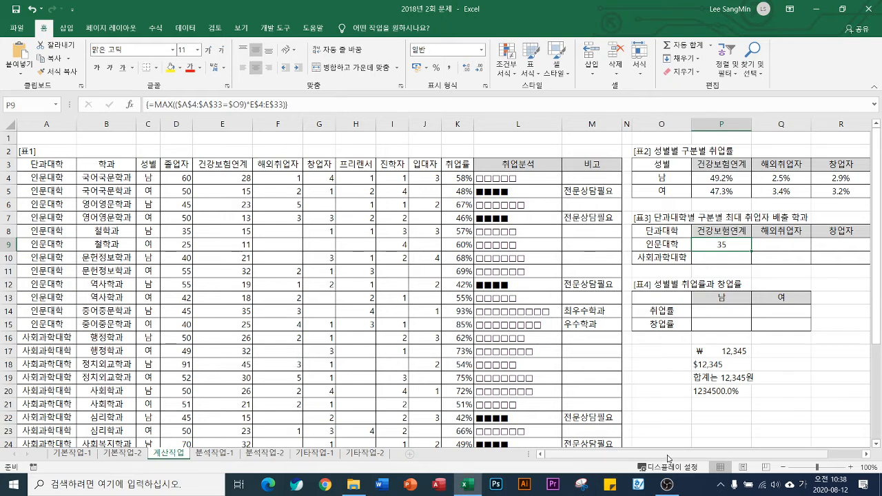
pyautogui.hscroll(2, 667, 458)
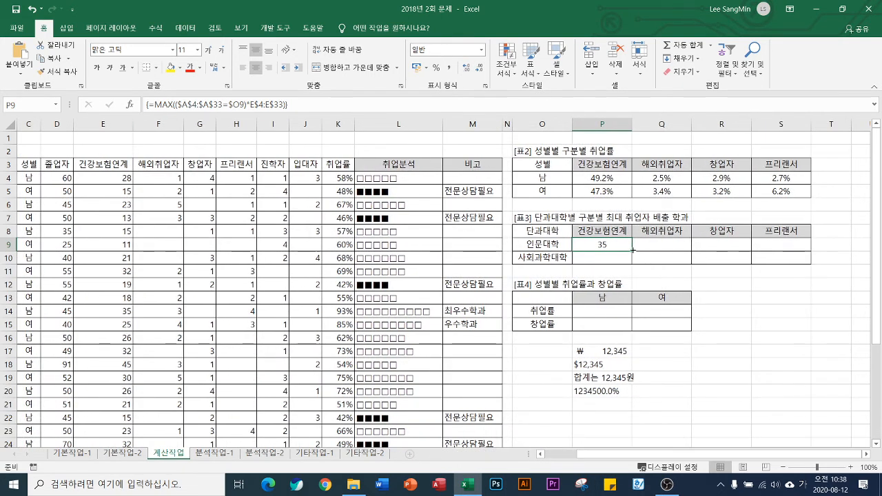
pyautogui.moveTo(632, 251); pyautogui.dragTo(811, 260)
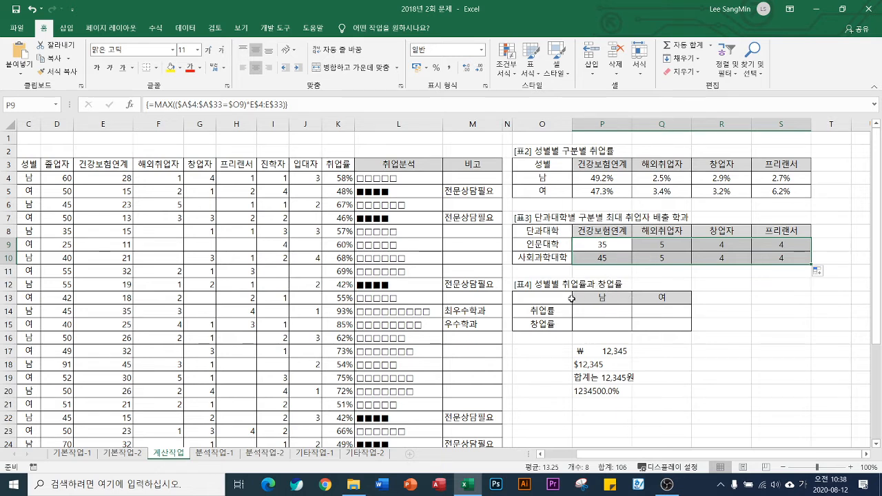
# Turn P9's MAX formula into plain text by putting an apostrophe in front of its equals sign
pyautogui.click(598, 250)
pyautogui.doubleClick(598, 250)
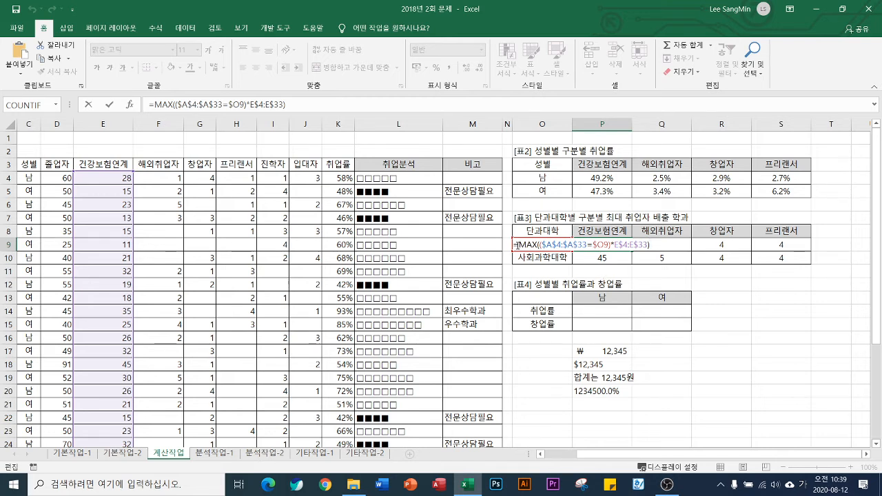
pyautogui.press('Return')
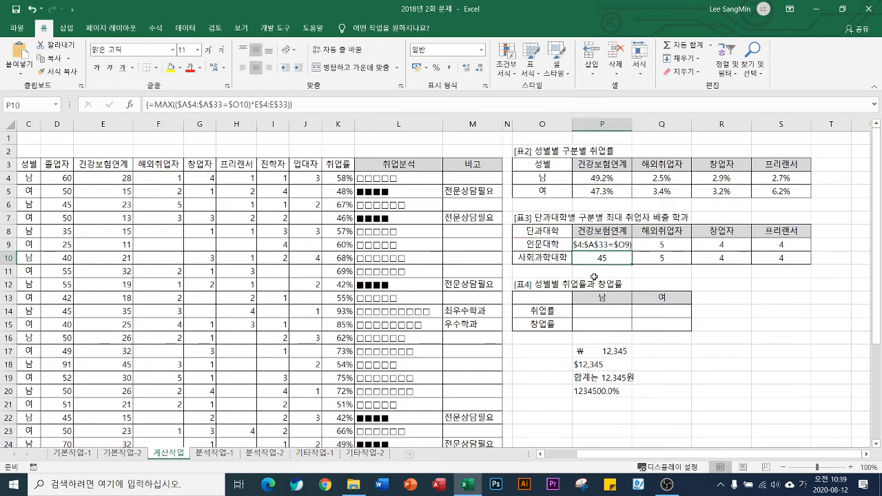
pyautogui.click(710, 354)
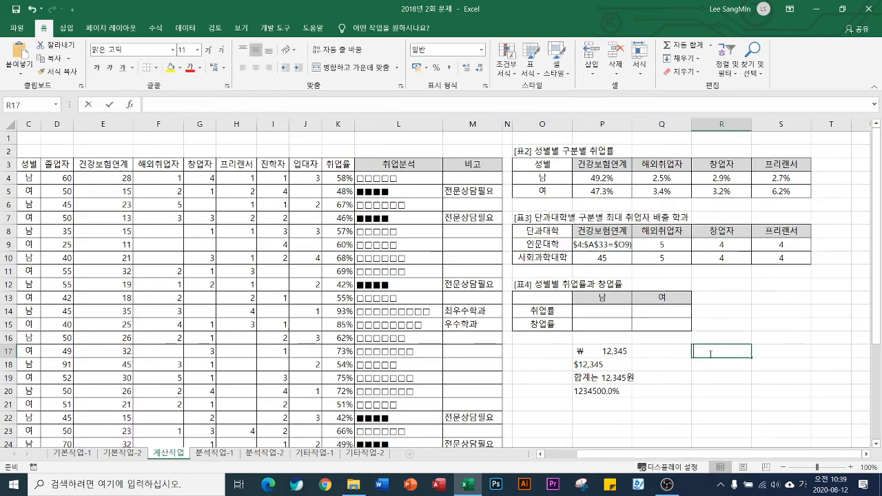
pyautogui.write('=ㅣ')
pyautogui.press('BackSpace')
pyautogui.press('Hangul')
pyautogui.write('la')
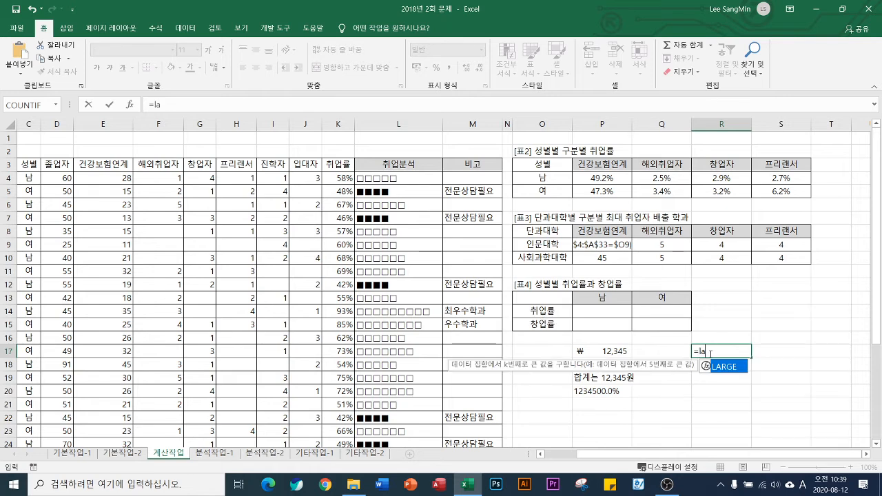
pyautogui.press('Tab')
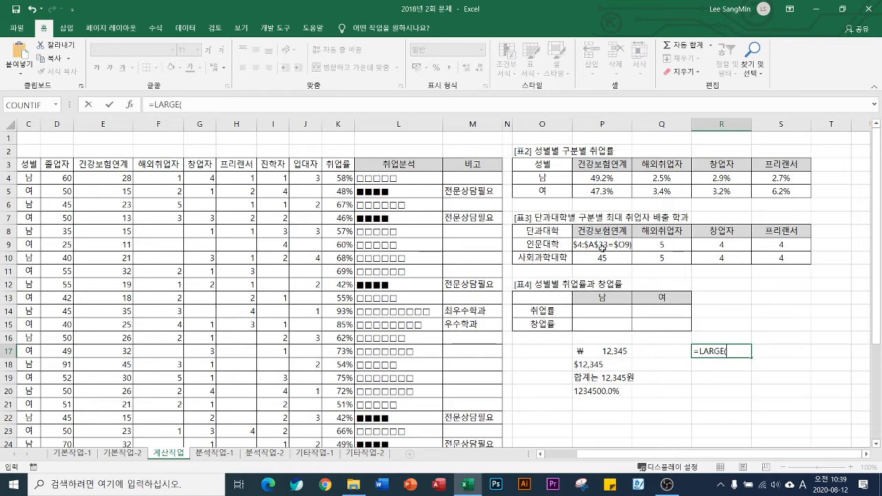
pyautogui.press('Escape')
# Turn P9's text back into a live MAX formula by removing the apostrophe before its equals sign
pyautogui.click(599, 244)
pyautogui.doubleClick(598, 245)
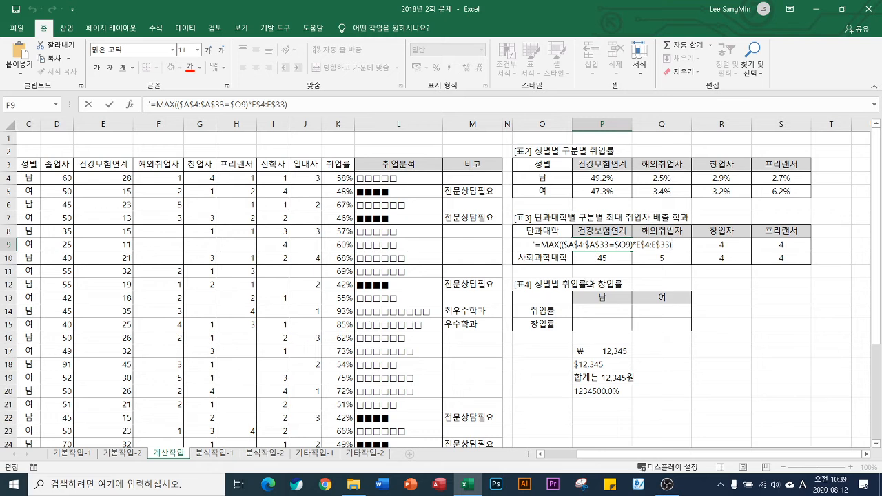
pyautogui.click(530, 246)
pyautogui.press('Delete')
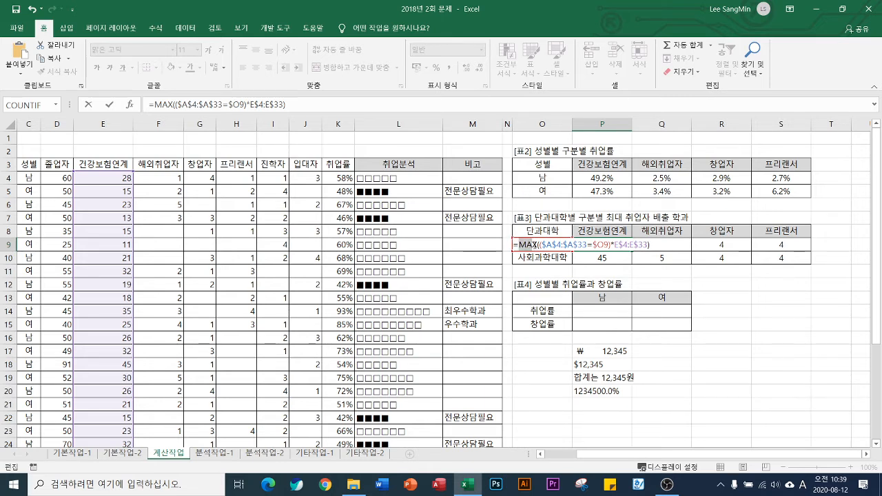
# Replace the MAX function in P9's formula with LARGE, keeping the existing condition and range expression
pyautogui.doubleClick(532, 244)
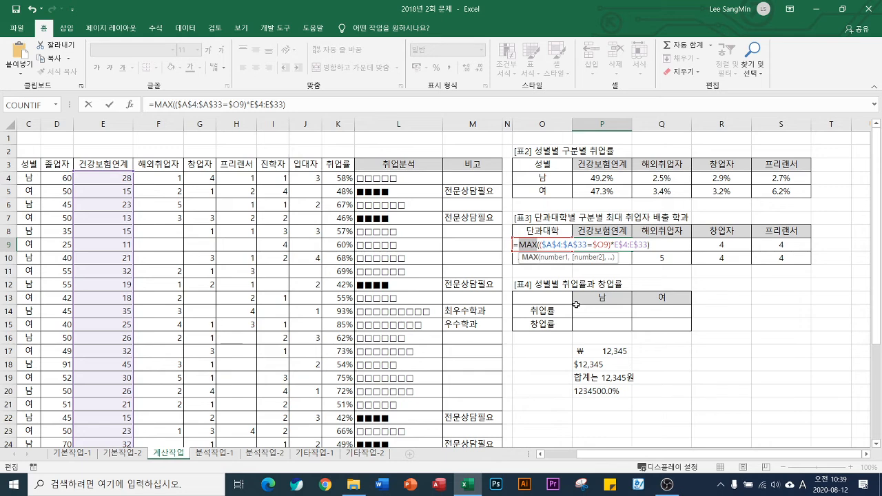
pyautogui.write('la')
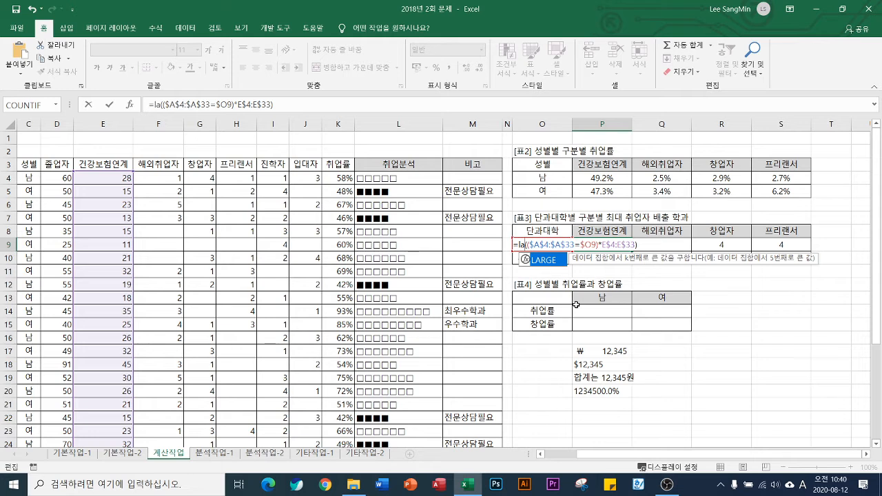
pyautogui.press('Tab')
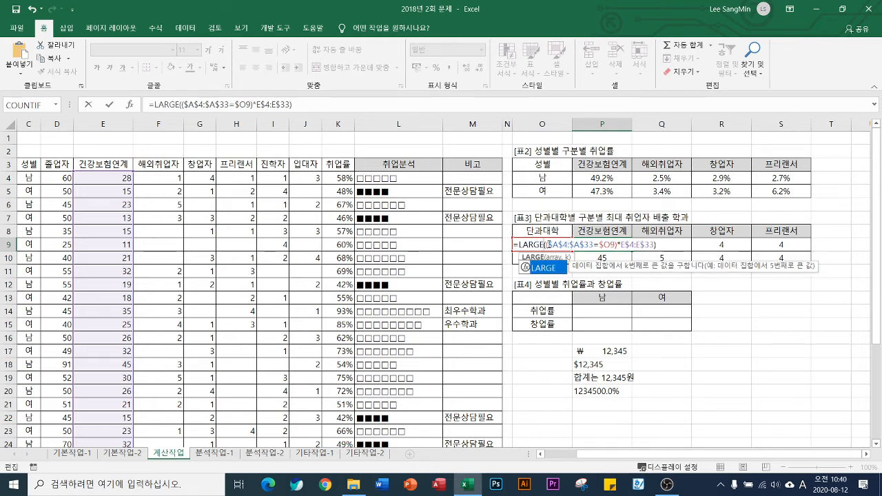
# Append a comma after the array expression in P9's LARGE formula to begin its k argument
pyautogui.moveTo(548, 245); pyautogui.dragTo(654, 243)
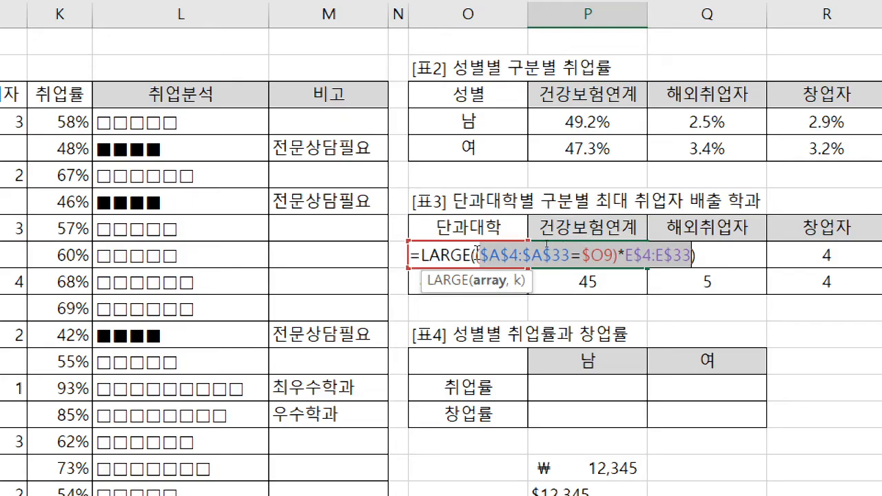
pyautogui.moveTo(477, 254); pyautogui.dragTo(591, 249)
pyautogui.moveTo(674, 241); pyautogui.dragTo(692, 261)
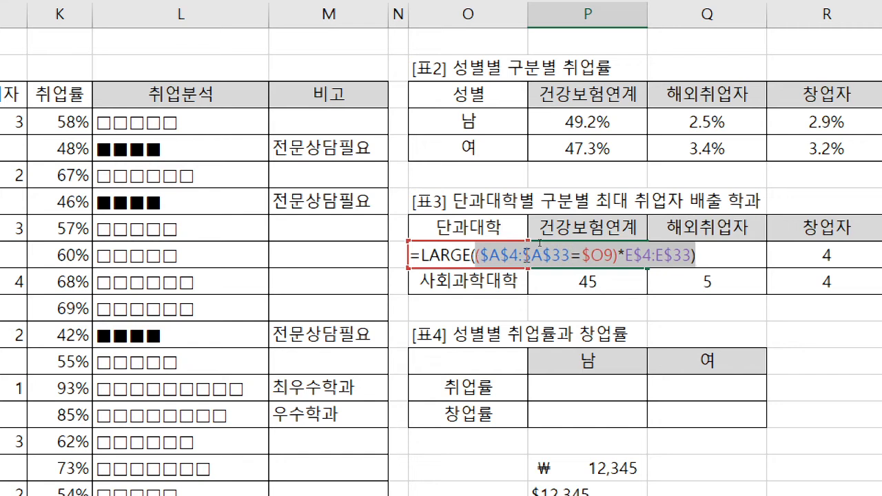
pyautogui.click(477, 250)
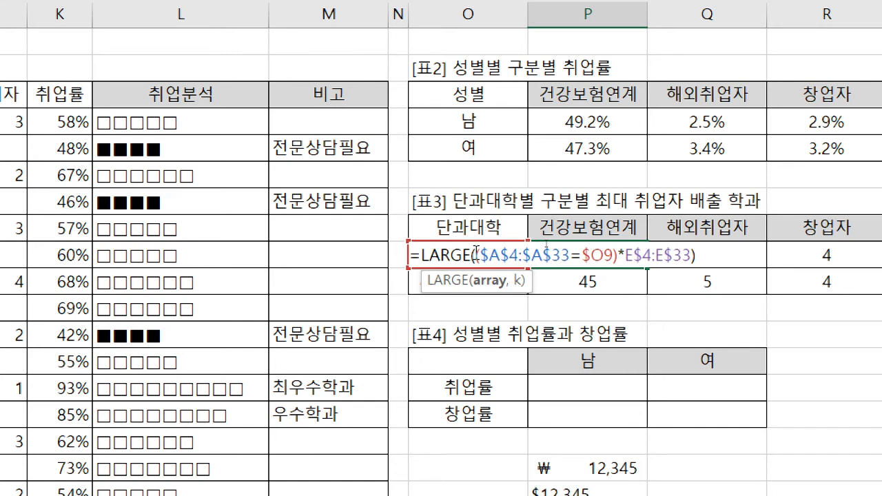
pyautogui.moveTo(476, 253); pyautogui.dragTo(703, 260)
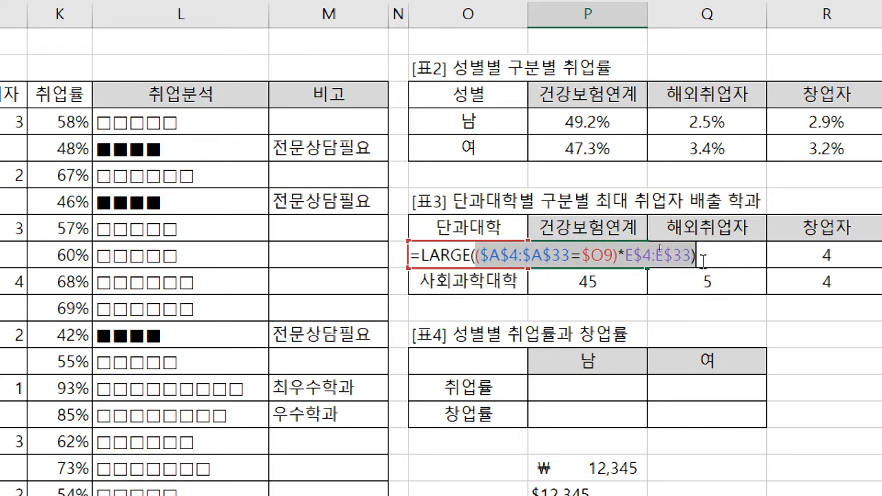
pyautogui.click(704, 261)
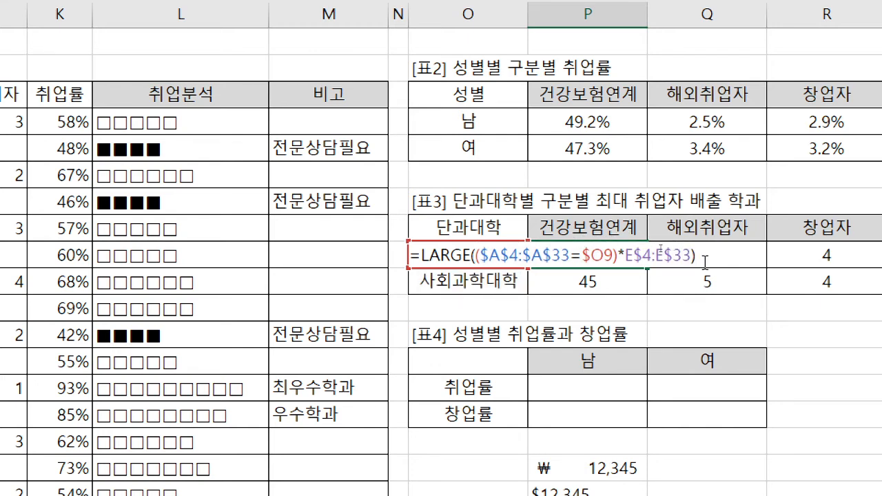
pyautogui.write(',')
# Set the k argument of P9's LARGE formula to 1 and remove the surplus closing parenthesis after E$33
pyautogui.moveTo(476, 255); pyautogui.dragTo(673, 255)
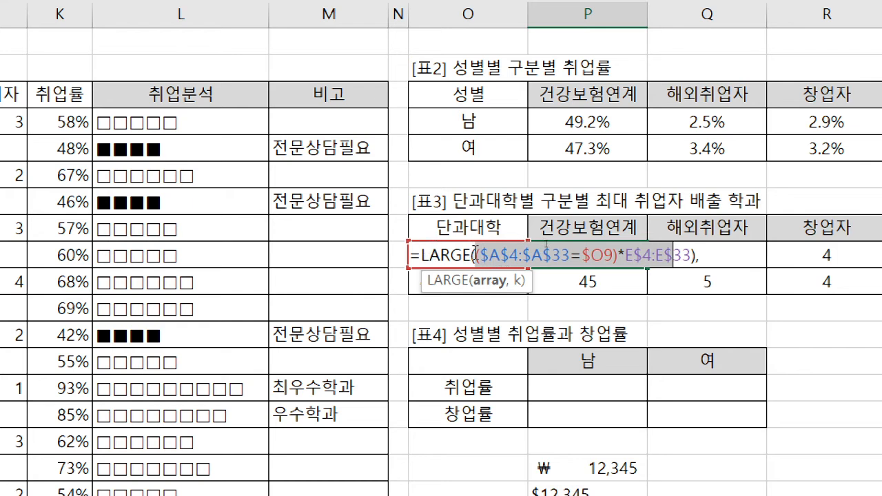
pyautogui.press('Left')
pyautogui.hotkey('shift', 'Right')
pyautogui.hotkey('shift', 'Right')
pyautogui.hotkey('shift', 'Right')
pyautogui.hotkey('shift', 'Right')
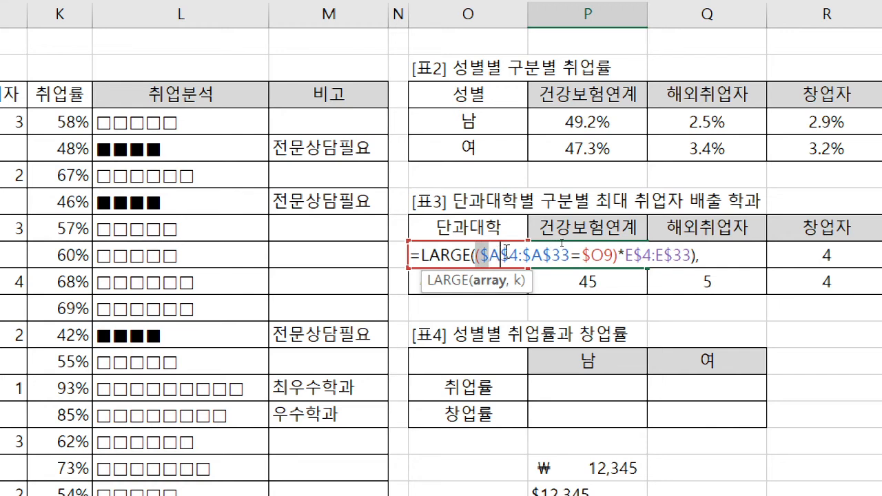
pyautogui.moveTo(568, 248); pyautogui.dragTo(703, 250)
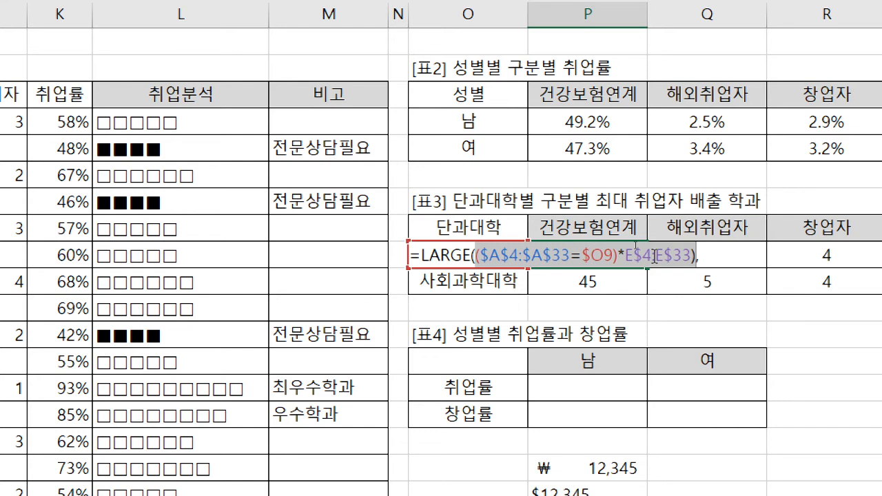
pyautogui.click(722, 255)
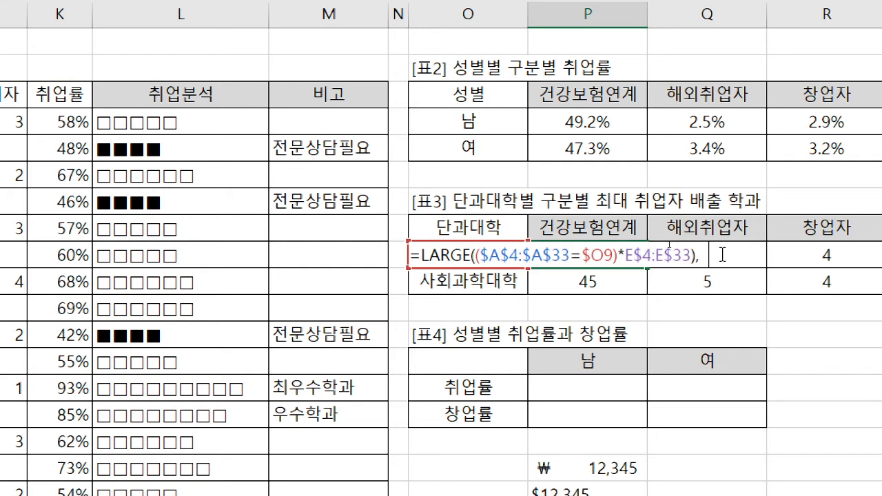
pyautogui.write('1')
pyautogui.click(692, 256)
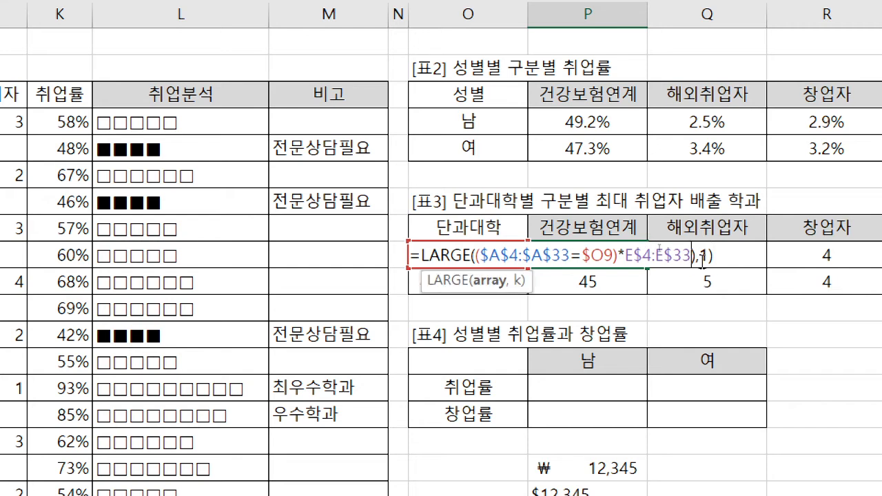
pyautogui.press('BackSpace')
pyautogui.click(704, 254)
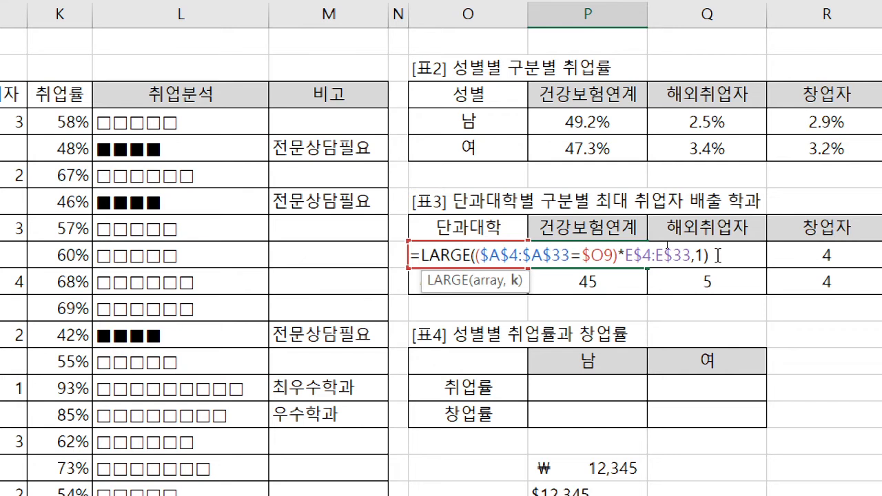
# Enter P9's LARGE formula as an array formula and fill it through P9:S10
pyautogui.click(719, 256)
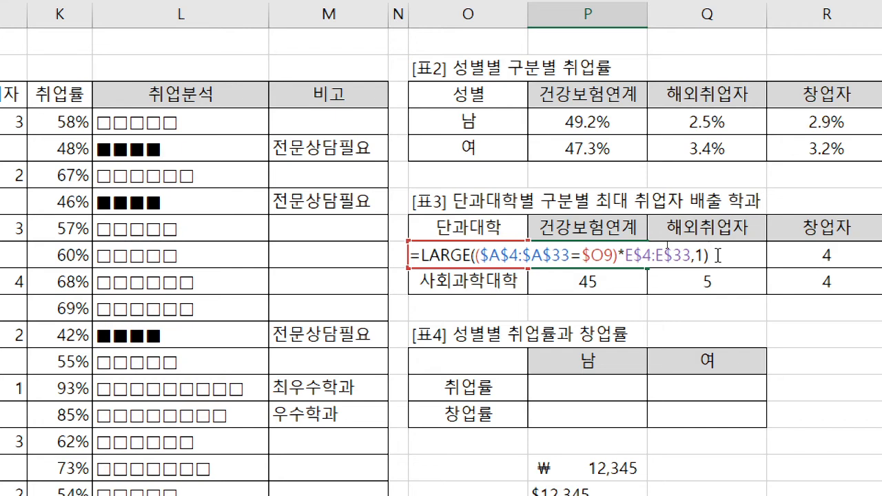
pyautogui.hotkey('ctrl', 'shift', 'Return')
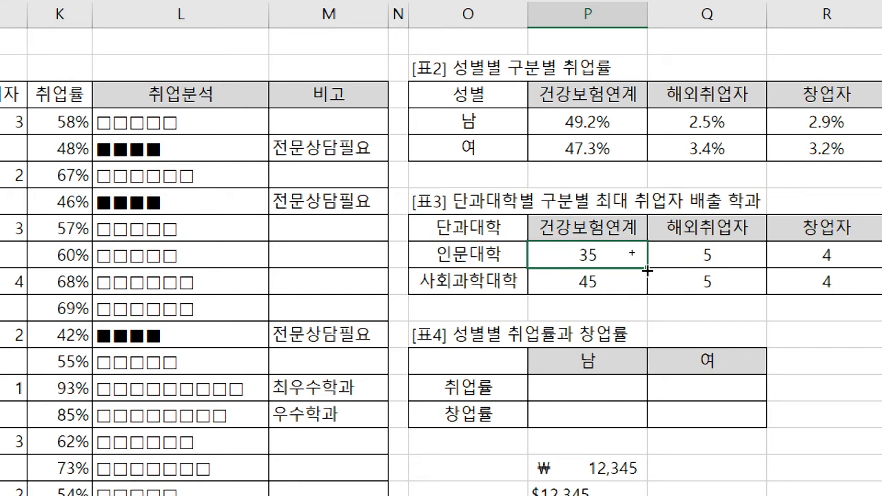
pyautogui.moveTo(647, 271); pyautogui.dragTo(786, 260)
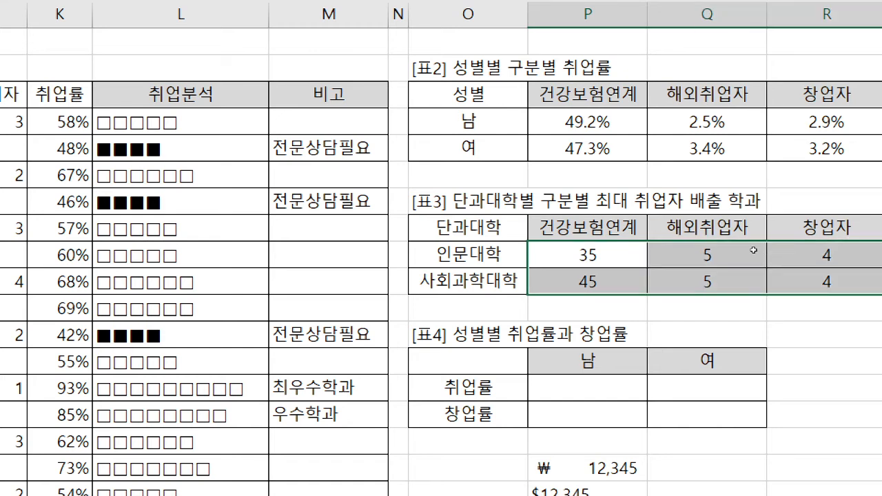
# Examine the array argument of P9's LARGE formula against the 건강보험연계 and 해외취업자 data columns
pyautogui.click(616, 261)
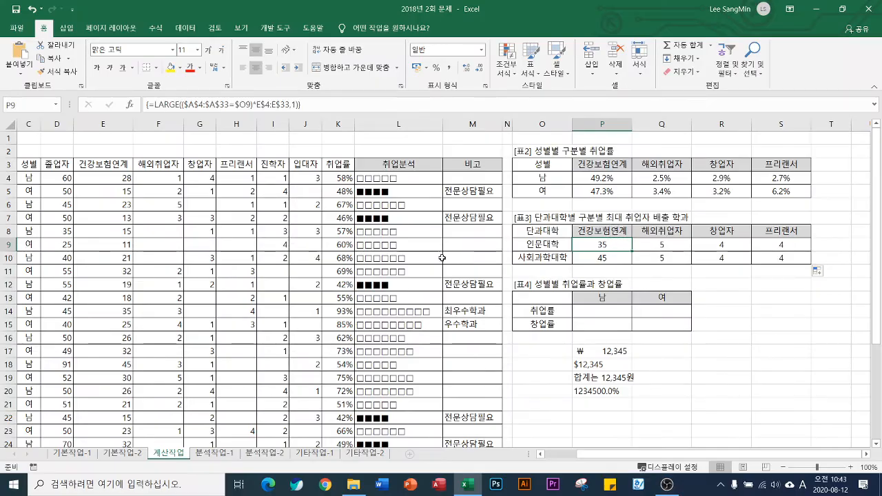
pyautogui.moveTo(120, 177); pyautogui.dragTo(120, 468)
pyautogui.scroll(3, 178, 391)
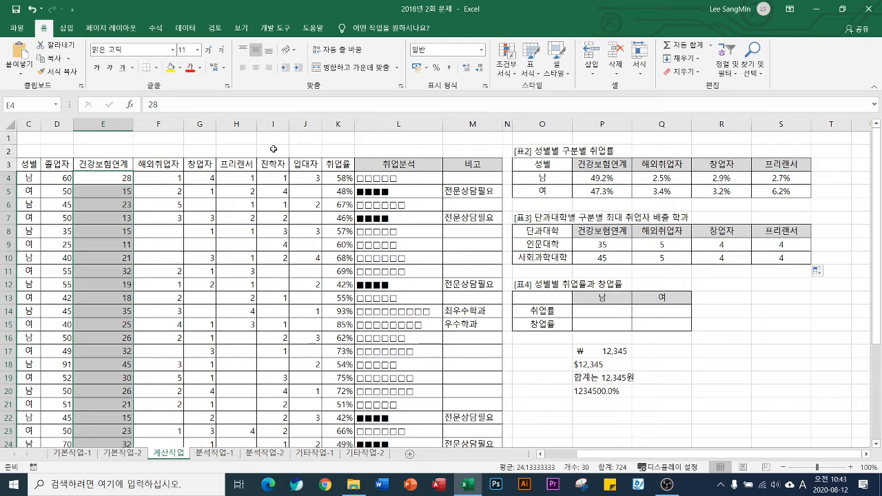
pyautogui.moveTo(160, 177); pyautogui.dragTo(185, 414)
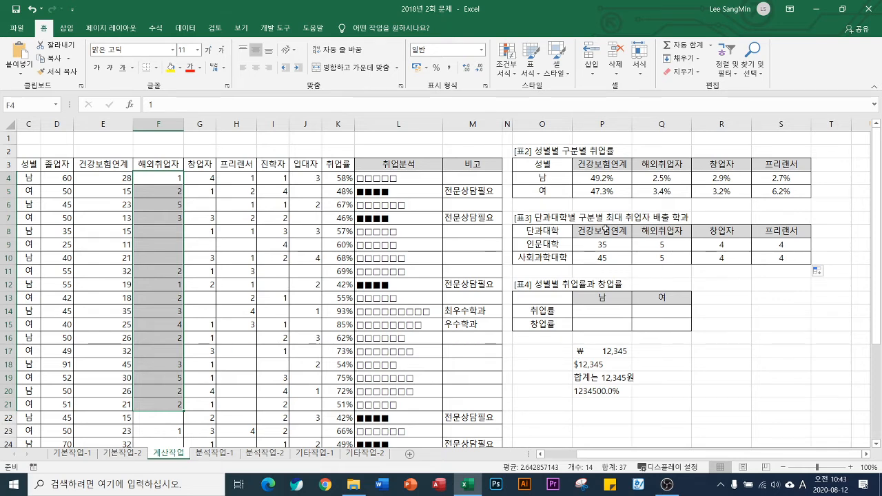
pyautogui.click(597, 242)
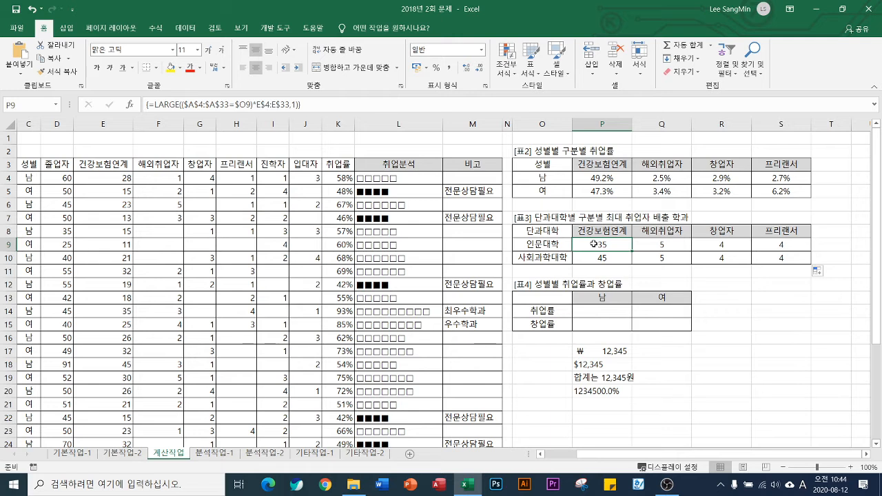
pyautogui.doubleClick(578, 242)
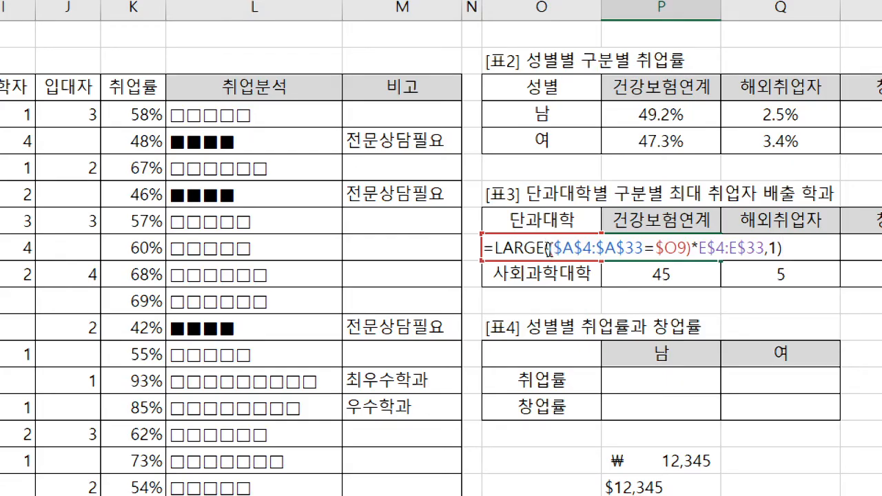
pyautogui.moveTo(550, 248); pyautogui.dragTo(766, 246)
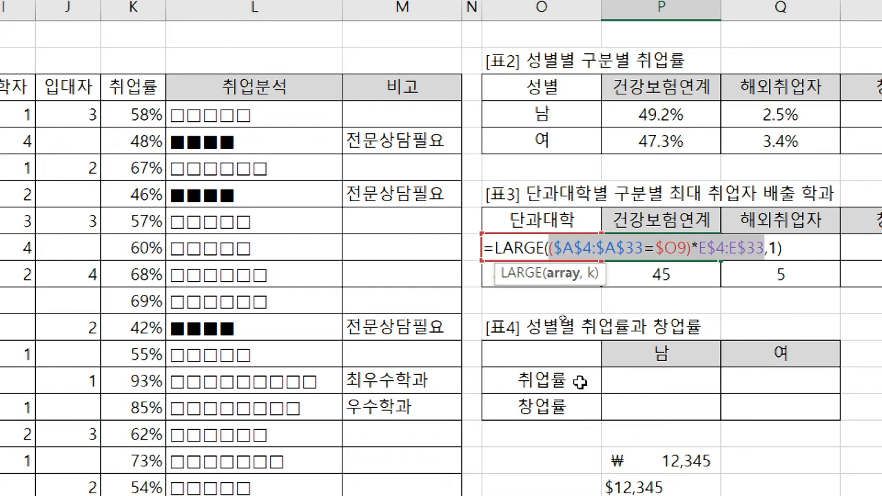
pyautogui.hotkey('ctrl', 'shift', 'Return')
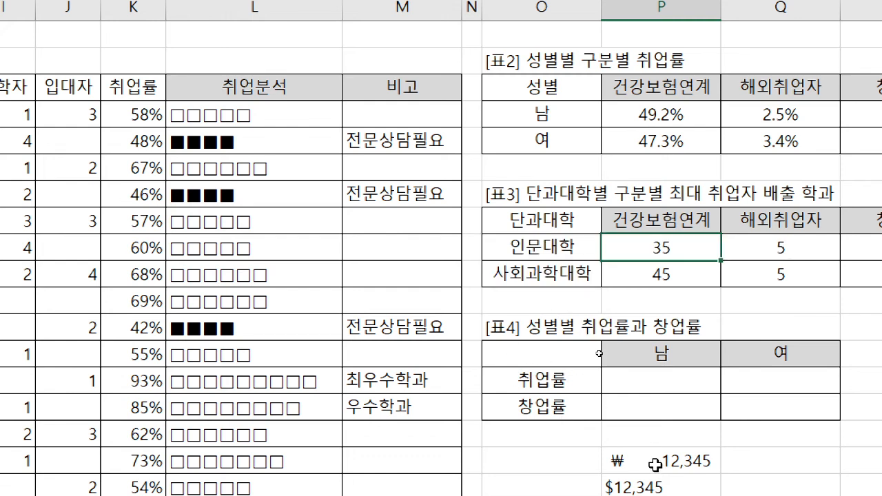
pyautogui.click(656, 465)
pyautogui.hotkey('shift', 'F3')
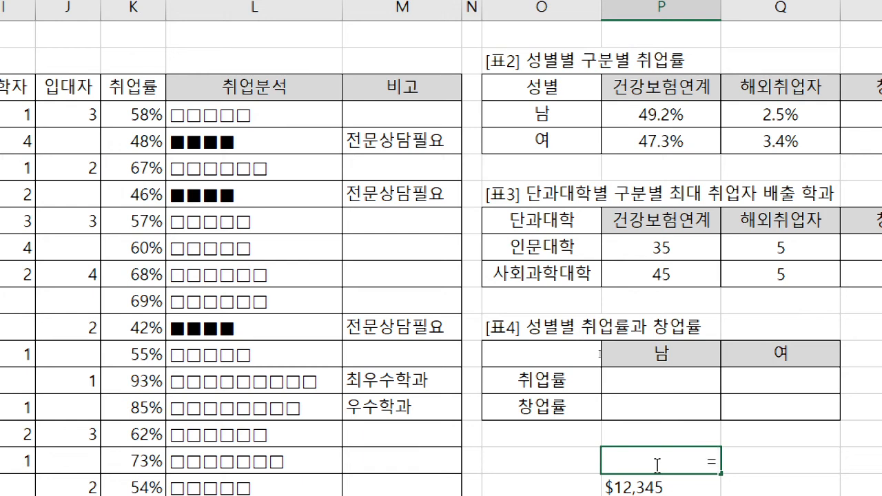
pyautogui.write('match')
pyautogui.press('Tab')
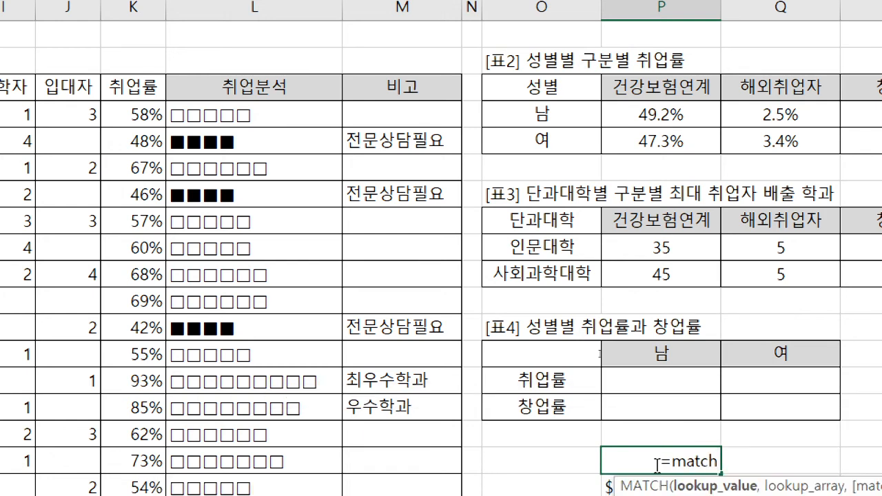
pyautogui.click(642, 251)
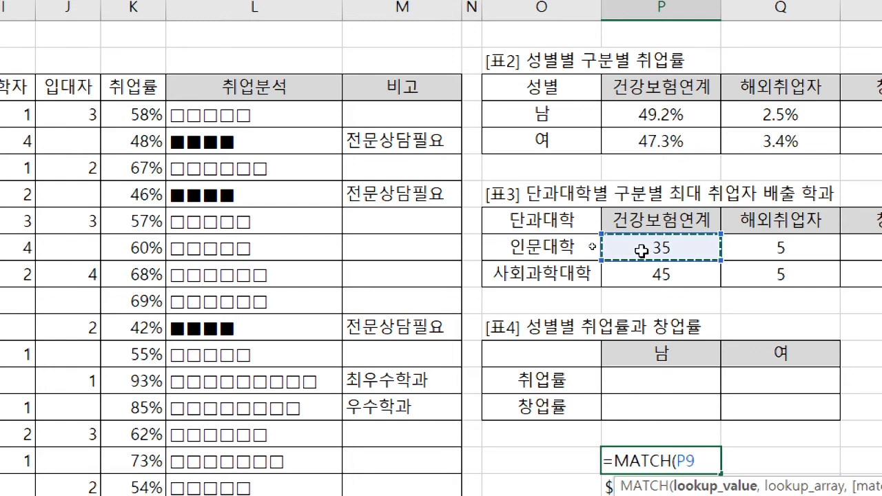
pyautogui.write(',')
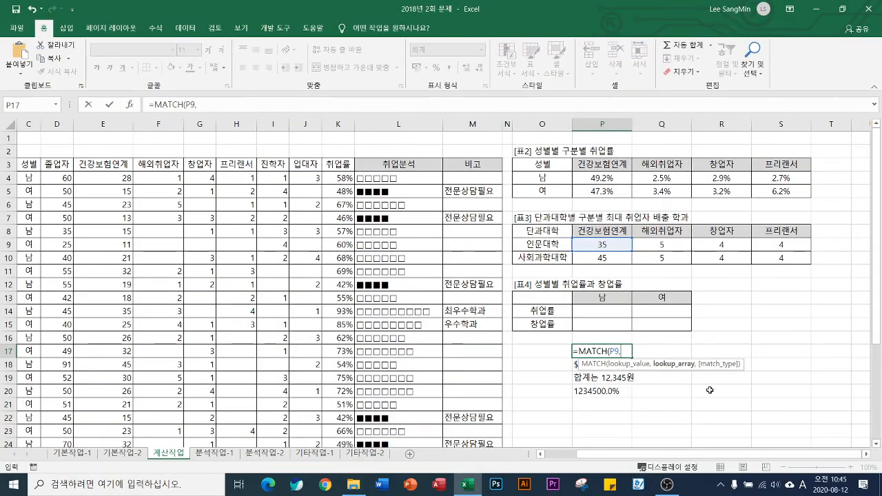
pyautogui.click(867, 454)
pyautogui.click(866, 455)
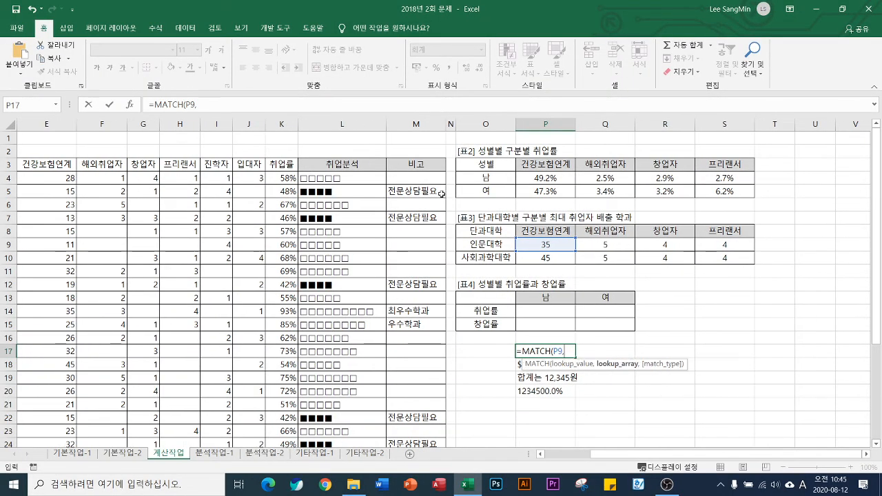
pyautogui.write('$C$4:$C$33,$O4')
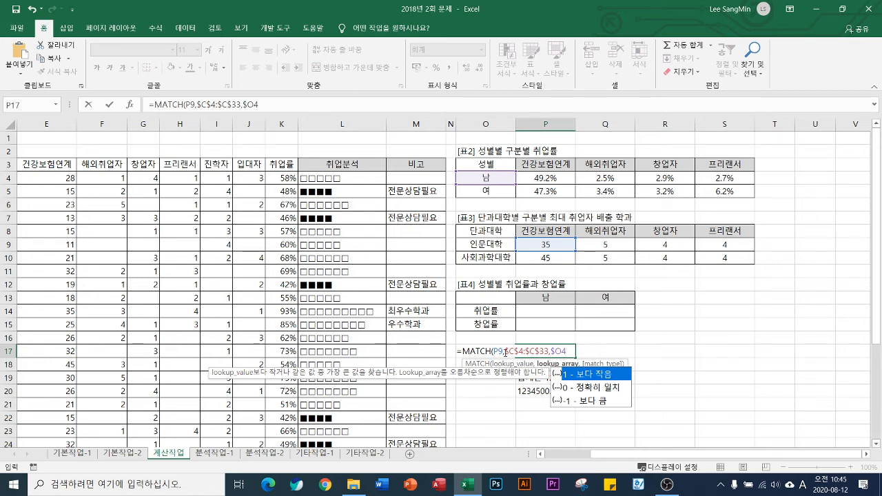
pyautogui.press('Escape')
pyautogui.press('Escape')
# Abandon the partial MATCH formula in P17 and copy the array argument ($A$4:$A$33=$O9)*E$4:E$33 from P9's LARGE formula
pyautogui.click(546, 246)
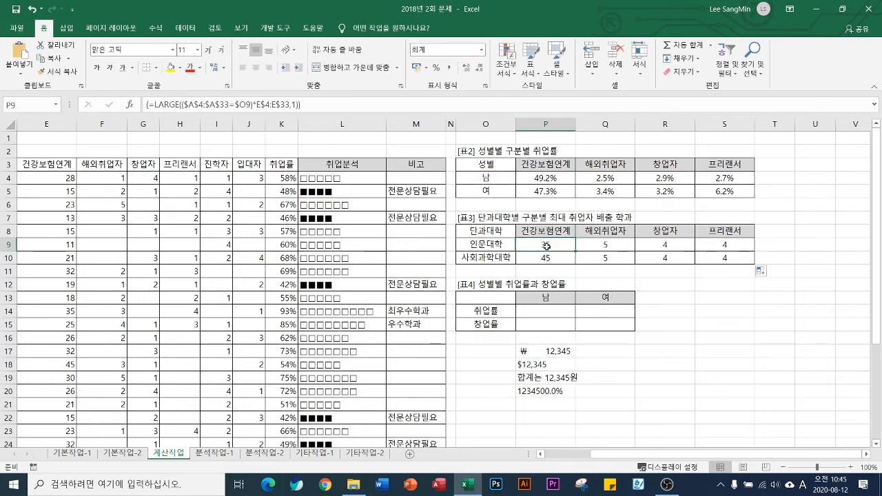
pyautogui.click(182, 104)
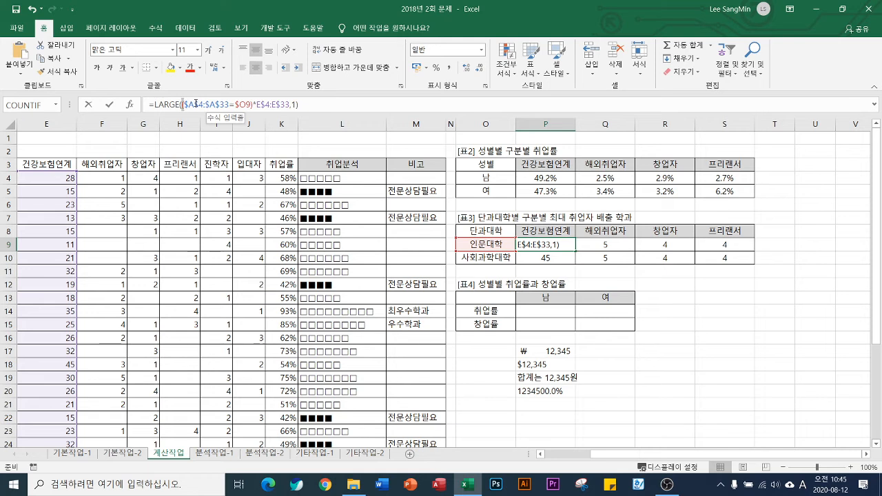
pyautogui.moveTo(183, 104); pyautogui.dragTo(290, 105)
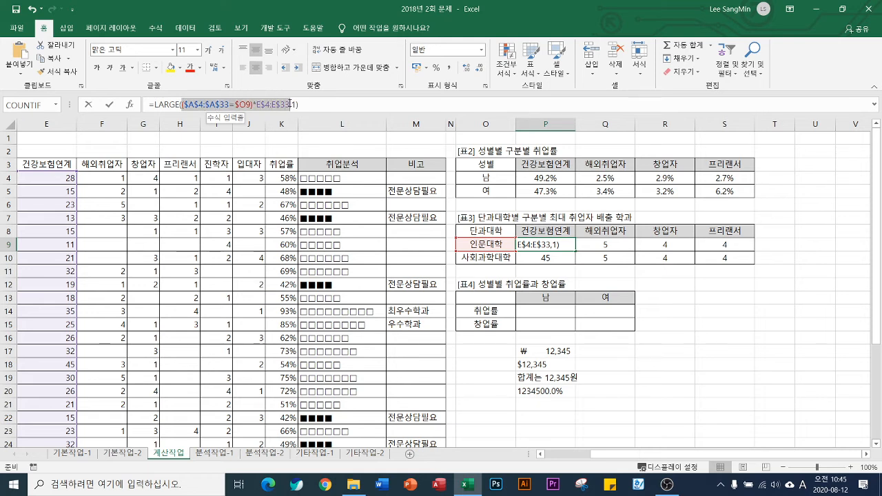
pyautogui.hotkey('ctrl', 'shift', 'Return')
# Enter =MATCH(P9,($A$4:$A$33=$O9)*E$4:E$33,0) in P17 as an array formula and fill it through P17:S18
pyautogui.click(552, 350)
pyautogui.write('=MATCH(')
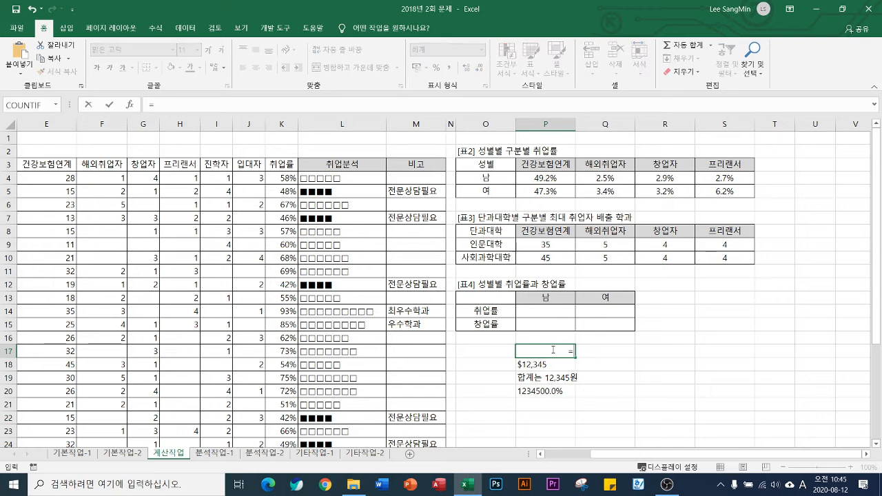
pyautogui.click(551, 245)
pyautogui.write(',($A$4:$A$33=$O9)*E$4:E$33')
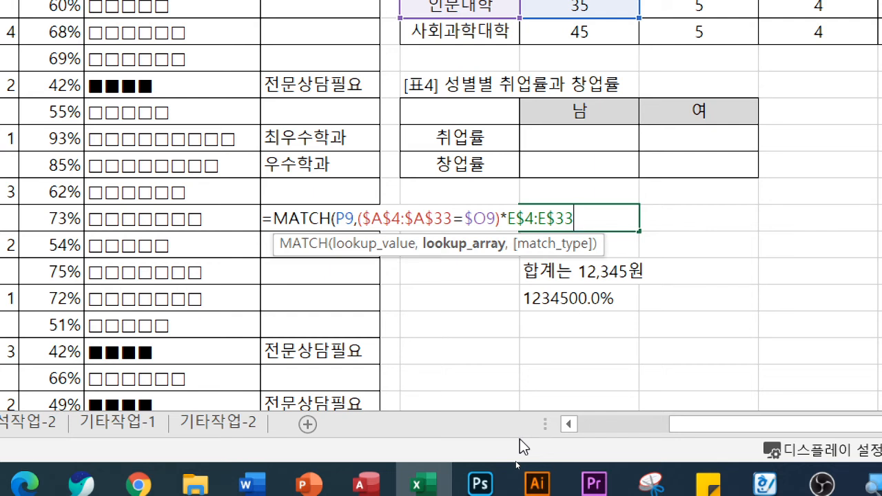
pyautogui.write(',0')
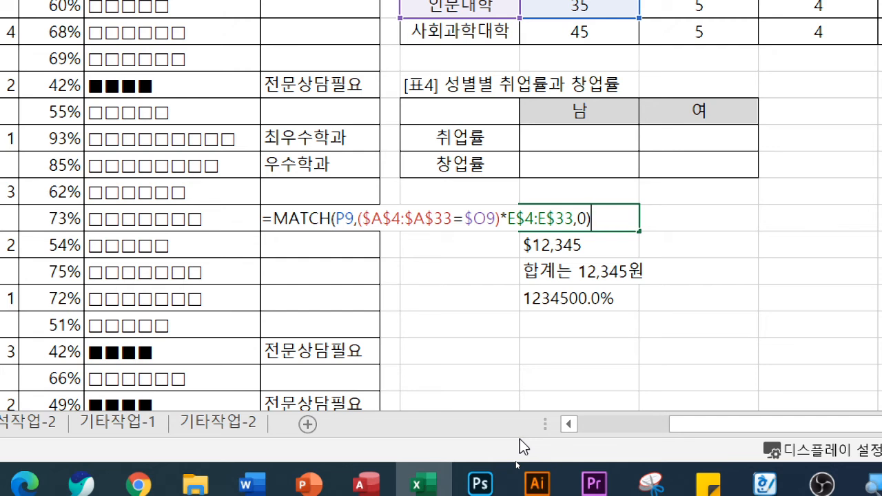
pyautogui.hotkey('ctrl', 'shift', 'Return')
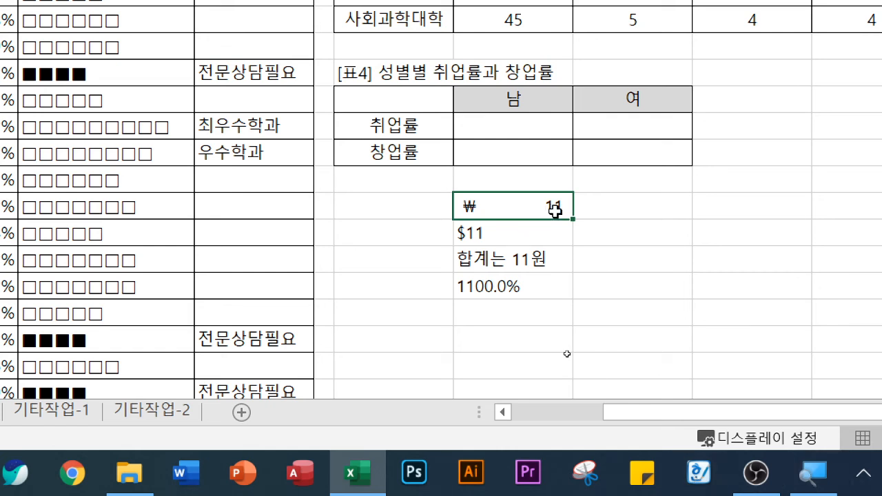
pyautogui.moveTo(572, 222); pyautogui.dragTo(868, 252)
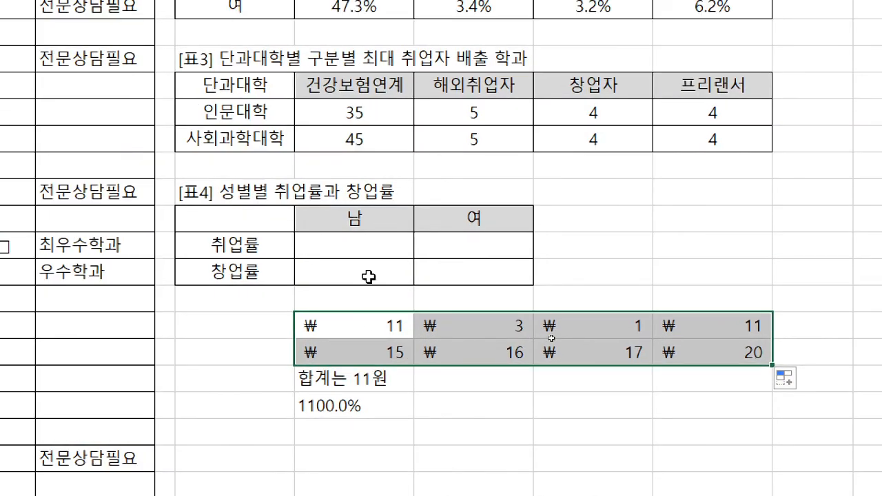
# Insert INDEX( in front of MATCH in P17's formula
pyautogui.click(368, 332)
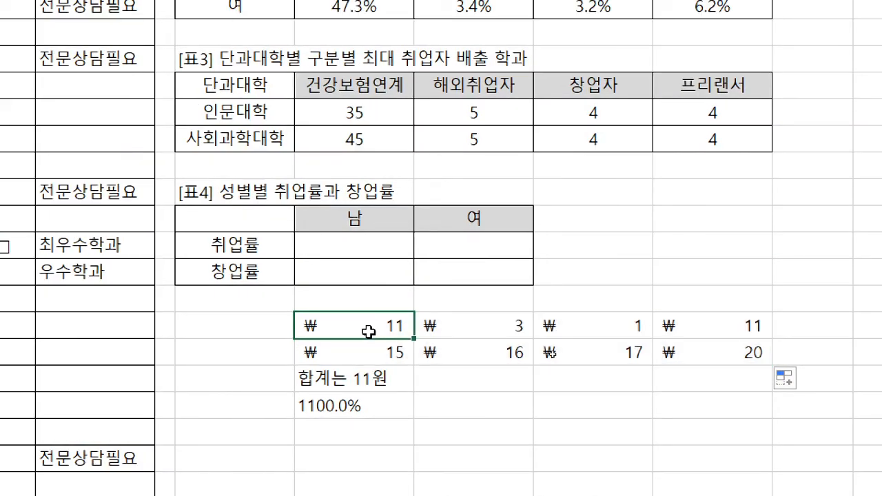
pyautogui.doubleClick(369, 332)
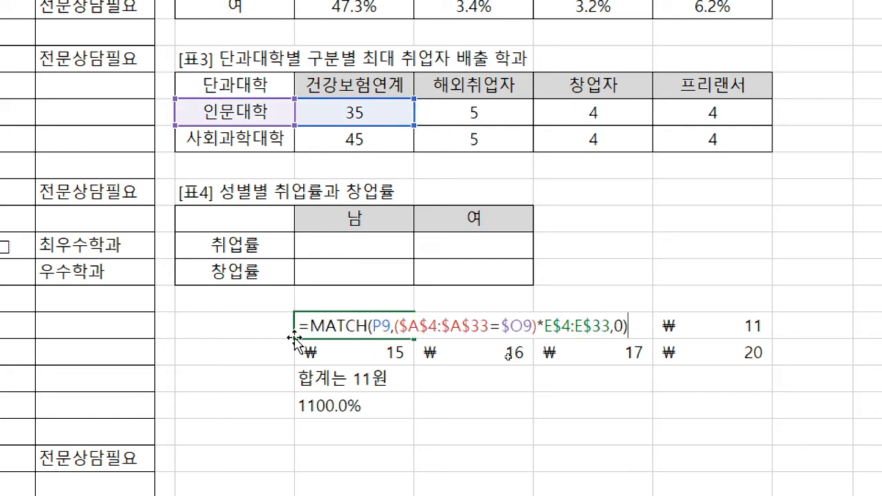
pyautogui.moveTo(311, 325); pyautogui.dragTo(717, 325)
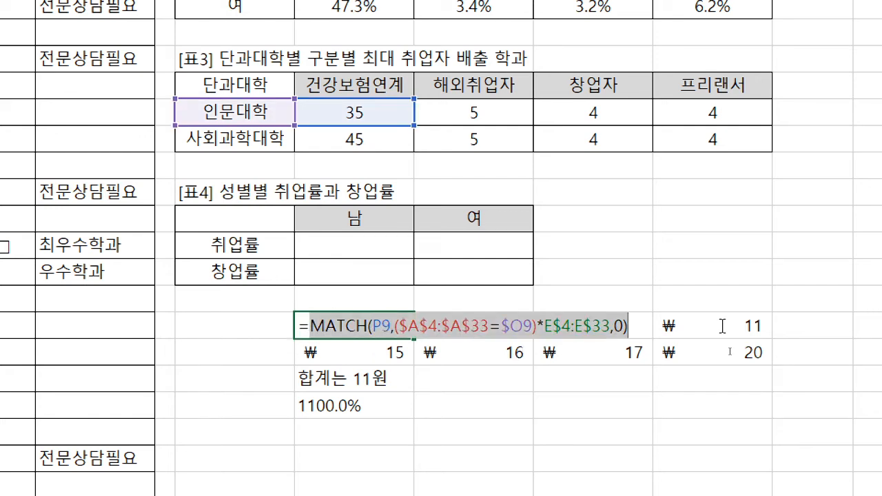
pyautogui.click(311, 330)
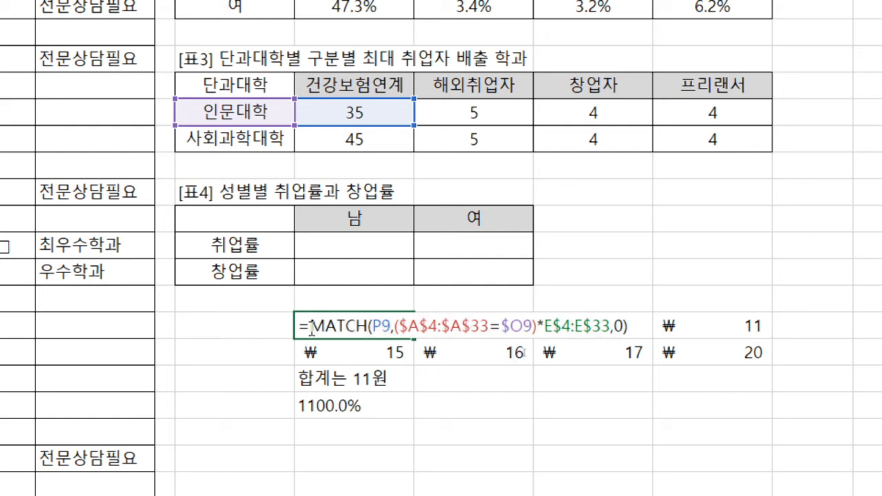
pyautogui.write('index(')
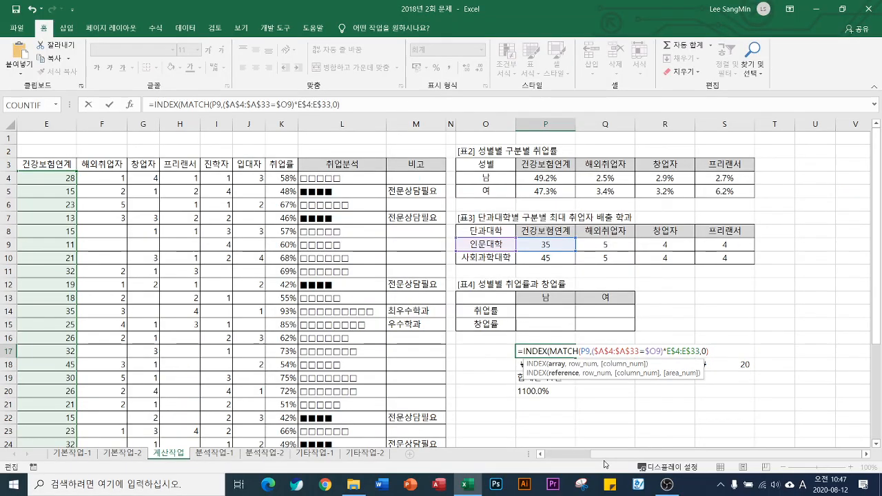
# Set the array argument of P17's INDEX to the 학과 column as $B$4:$B$33, followed by a comma before MATCH
pyautogui.moveTo(607, 456); pyautogui.dragTo(550, 455)
pyautogui.click(110, 178)
pyautogui.click(110, 178)
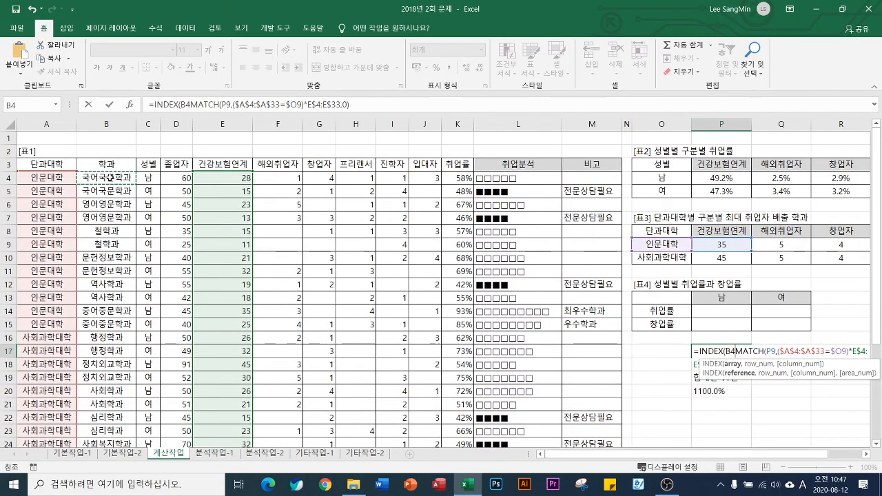
pyautogui.hotkey('ctrl', 'shift', 'Down')
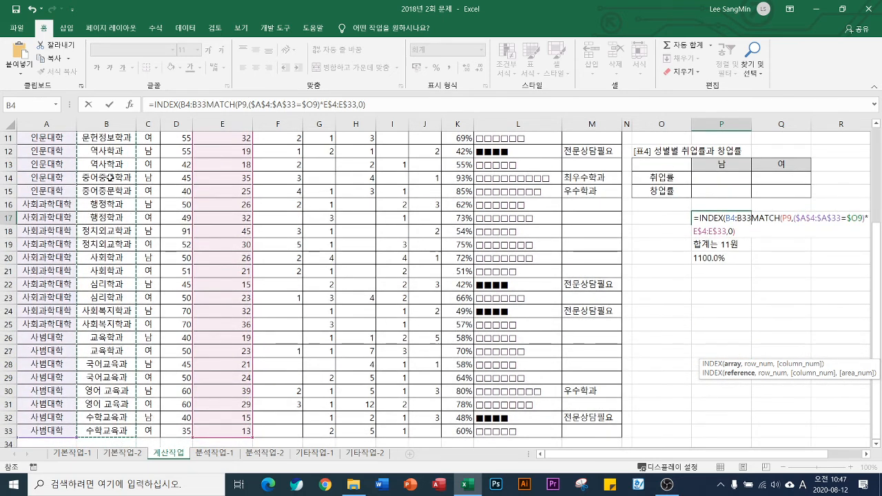
pyautogui.press('F4')
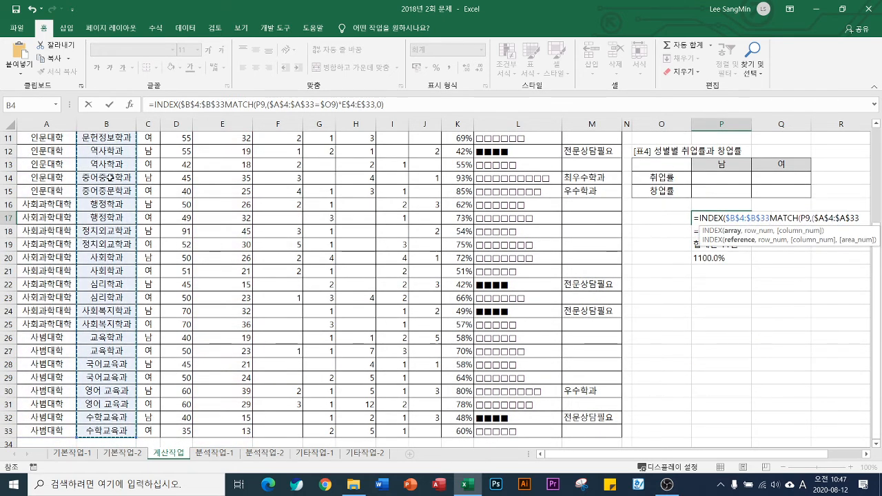
pyautogui.write(',')
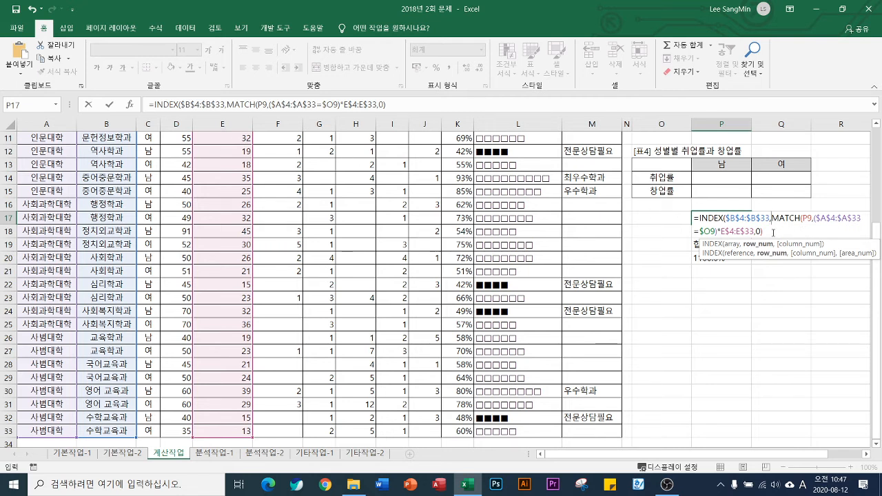
# Close P17's INDEX formula with a parenthesis, enter it as an array formula and fill it through P17:S18
pyautogui.click(773, 232)
pyautogui.write(')')
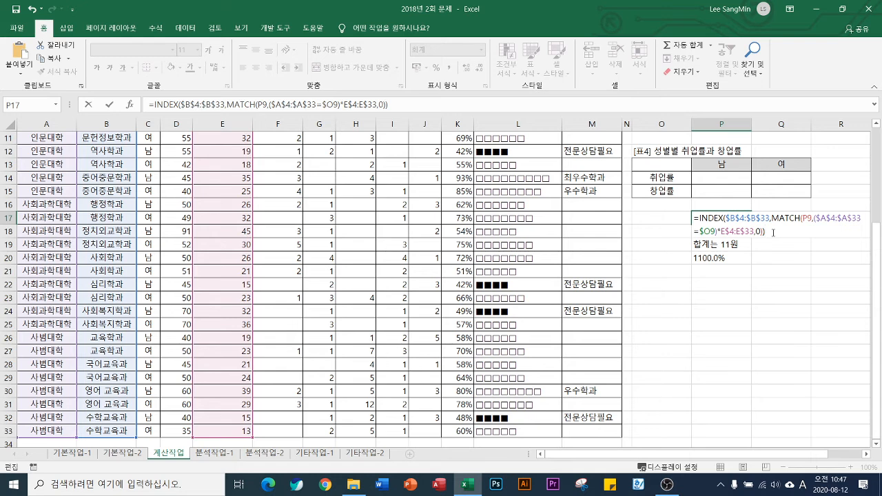
pyautogui.hotkey('ctrl', 'shift', 'Return')
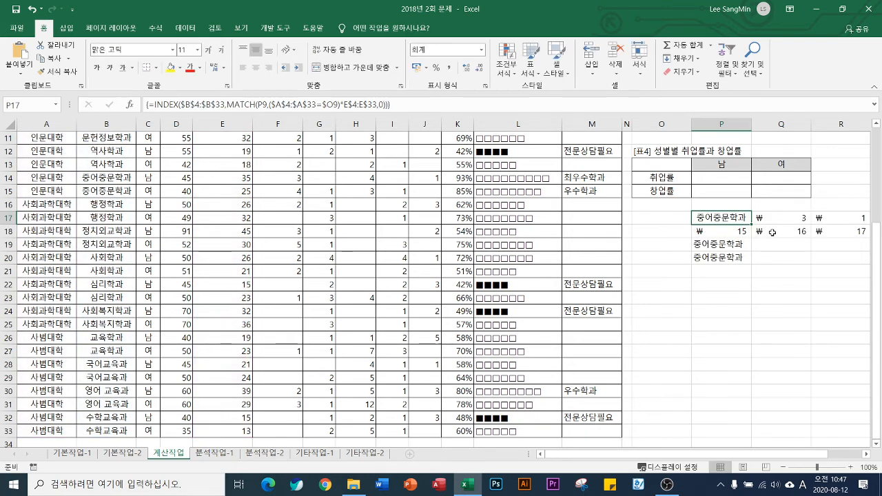
pyautogui.moveTo(754, 222); pyautogui.dragTo(799, 234)
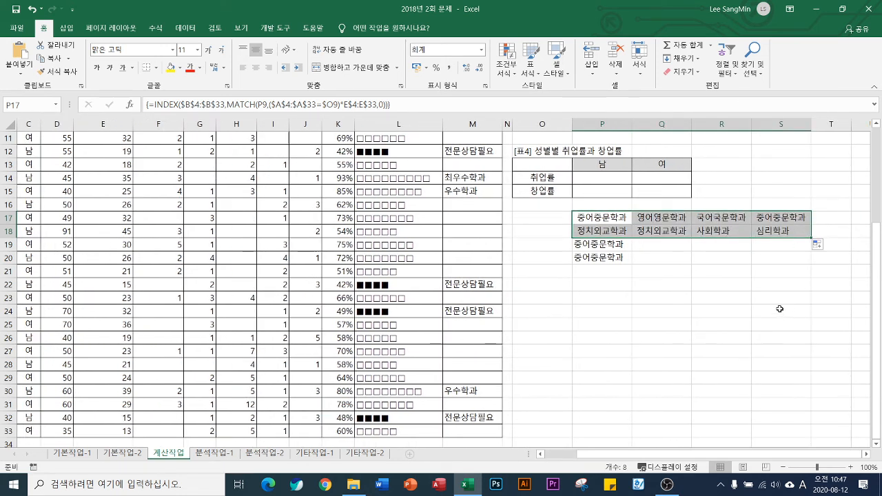
# Check the P9 reference in P17's INDEX formula, and copy P9's LARGE expression without its equals sign
pyautogui.press('F2')
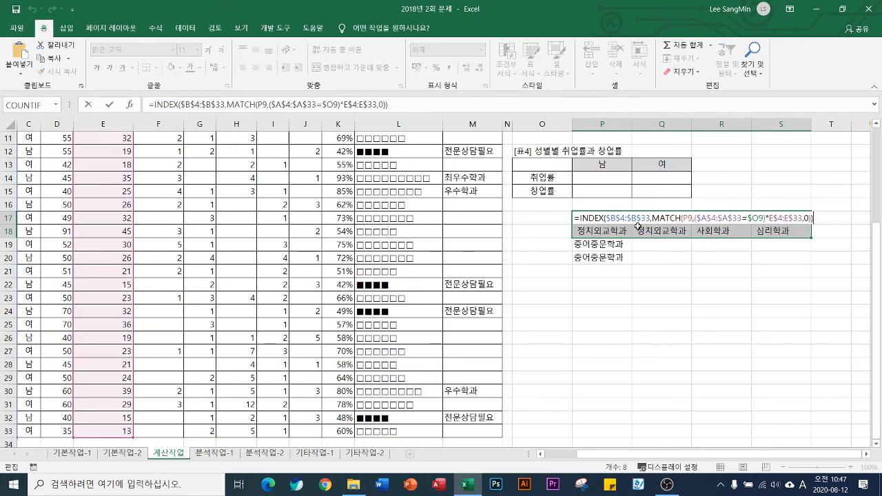
pyautogui.hotkey('ctrl', 'shift', 'Return')
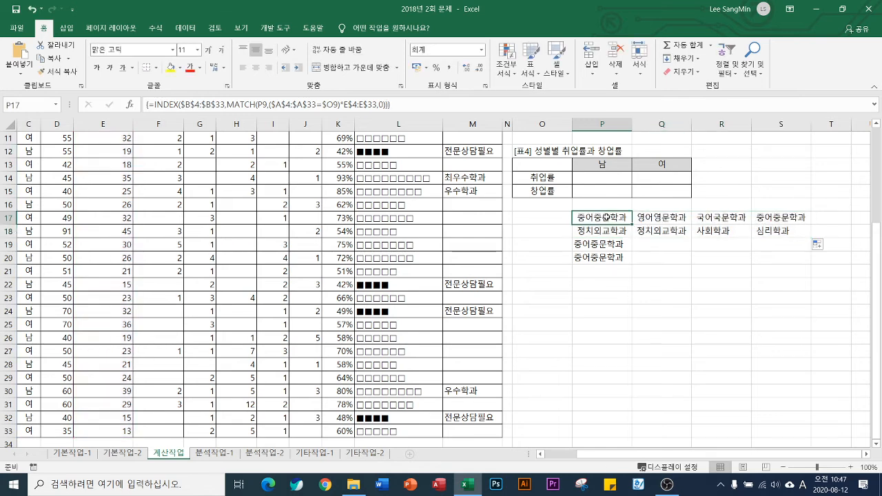
pyautogui.press('F2')
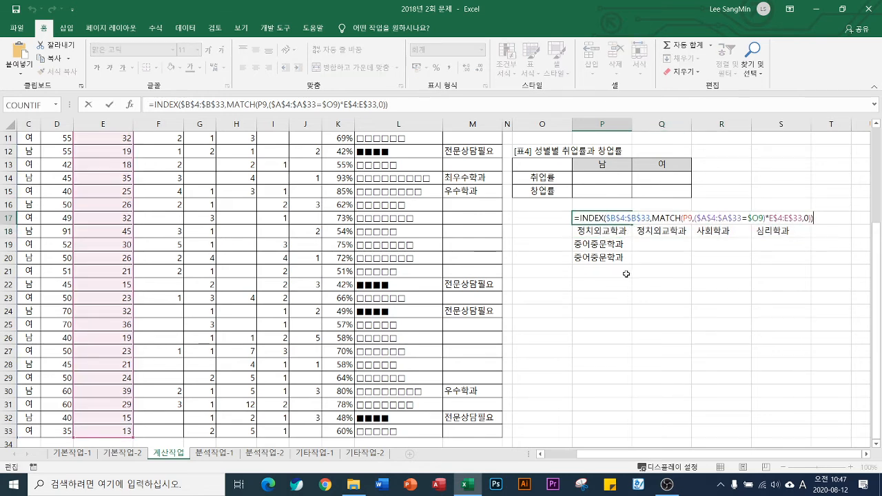
pyautogui.scroll(3, 620, 316)
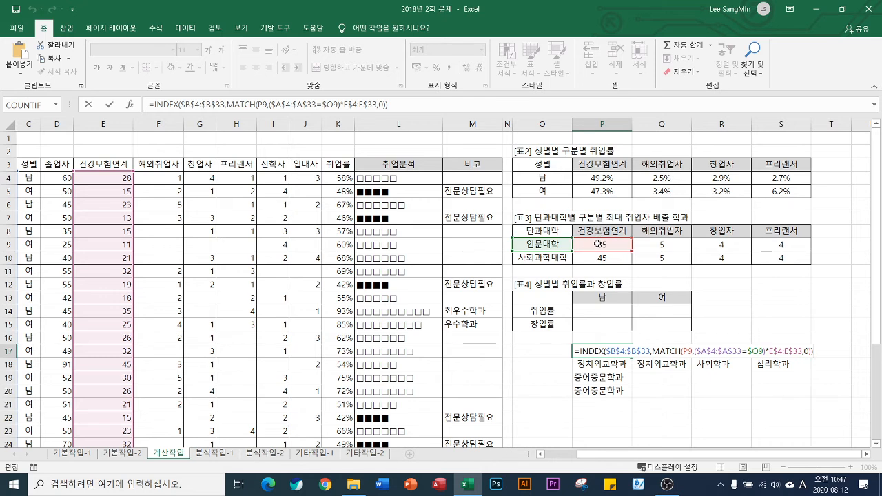
pyautogui.hotkey('ctrl', 'shift', 'Return')
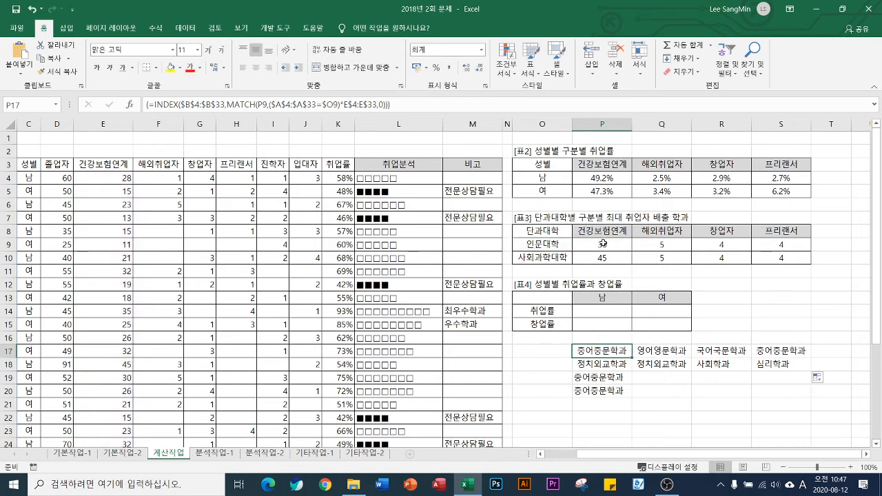
pyautogui.click(603, 244)
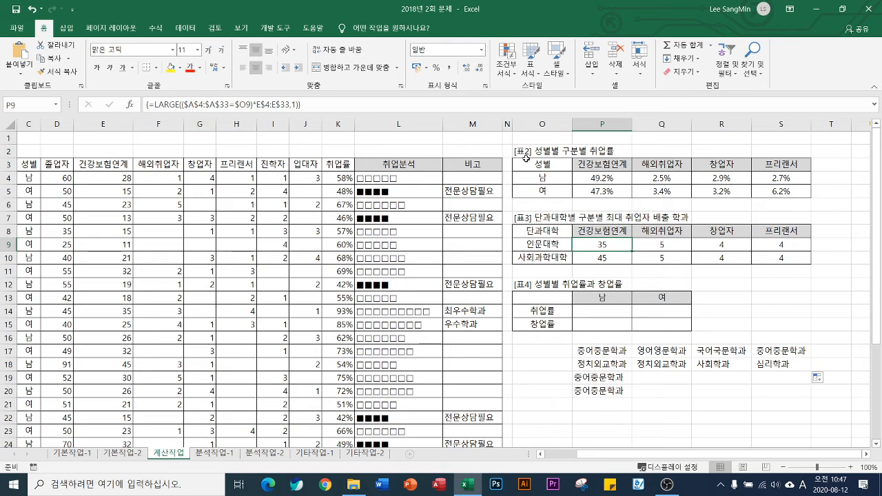
pyautogui.moveTo(154, 104); pyautogui.dragTo(299, 105)
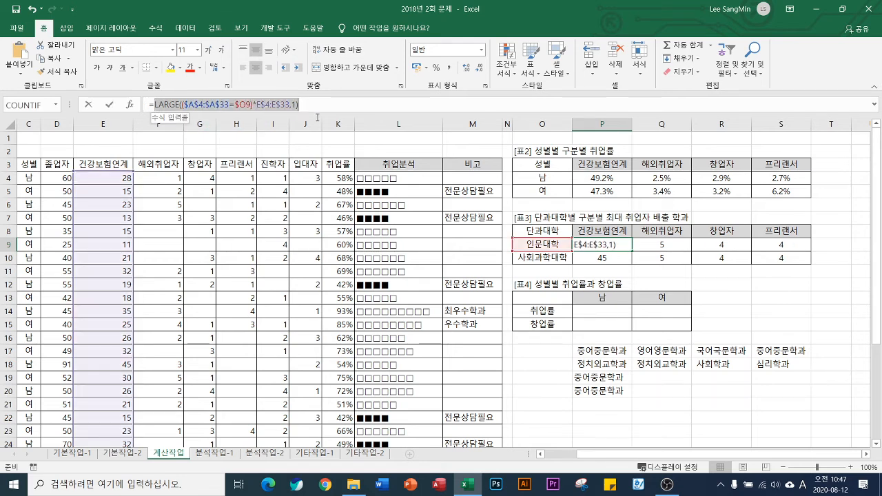
pyautogui.hotkey('ctrl', 'shift', 'Return')
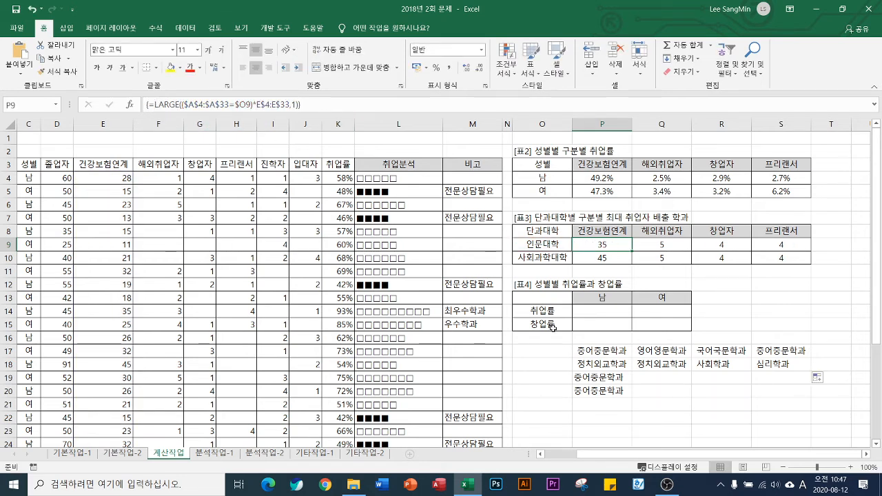
# Replace P9 in P17's MATCH with the copied LARGE expression, copy the combined INDEX formula without its equals sign, and leave the cell
pyautogui.click(613, 351)
pyautogui.press('F2')
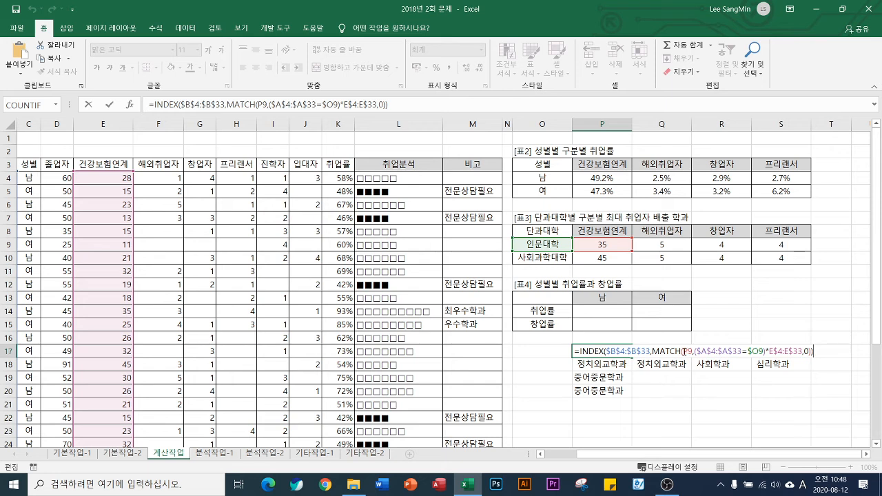
pyautogui.moveTo(683, 351); pyautogui.dragTo(693, 350)
pyautogui.hotkey('ctrl', 'v')
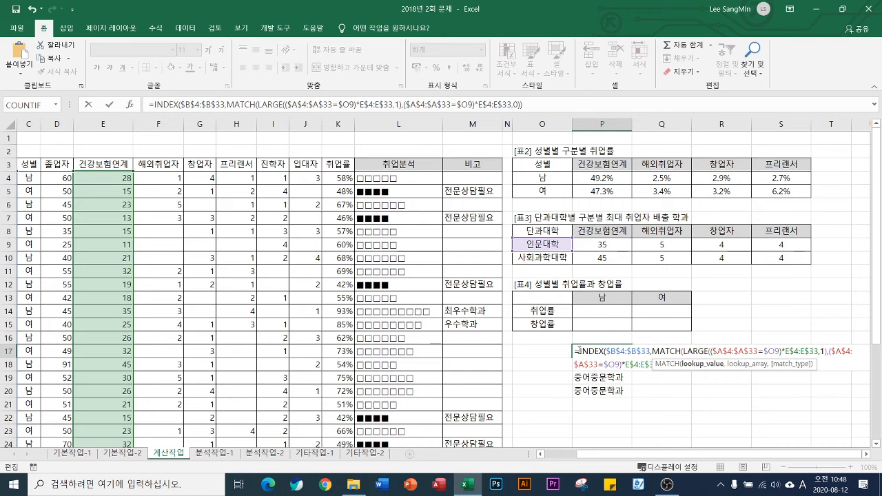
pyautogui.moveTo(577, 351); pyautogui.dragTo(863, 409)
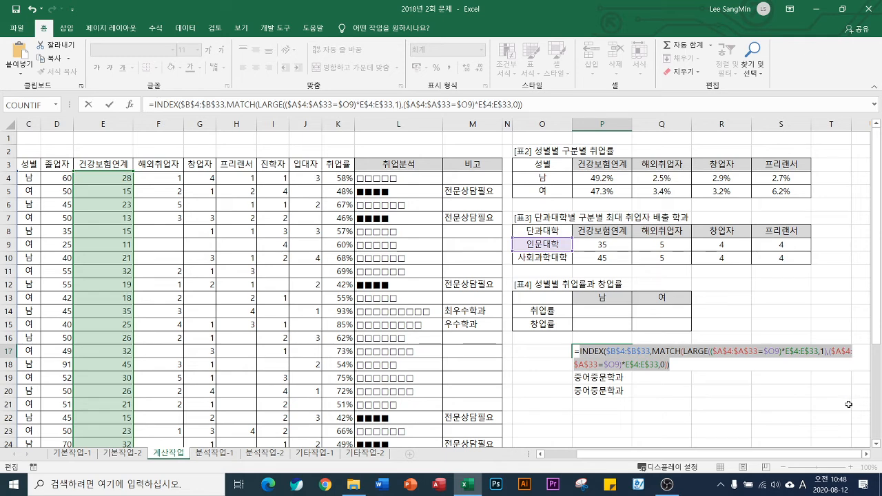
pyautogui.hotkey('ctrl', 'Return')
# Enter =INDEX($B$4:$B$33,MATCH(LARGE(($A$4:$A$33=$O9)*E$4:E$33,1),($A$4:$A$33=$O9)*E$4:E$33,0)) in P9 as an array formula and fill it down to P10
pyautogui.click(607, 245)
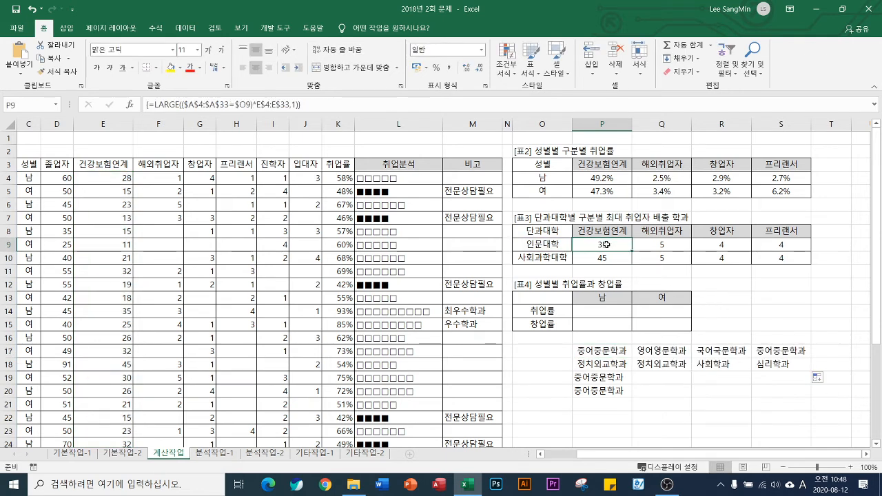
pyautogui.write('=')
pyautogui.hotkey('ctrl', 'v')
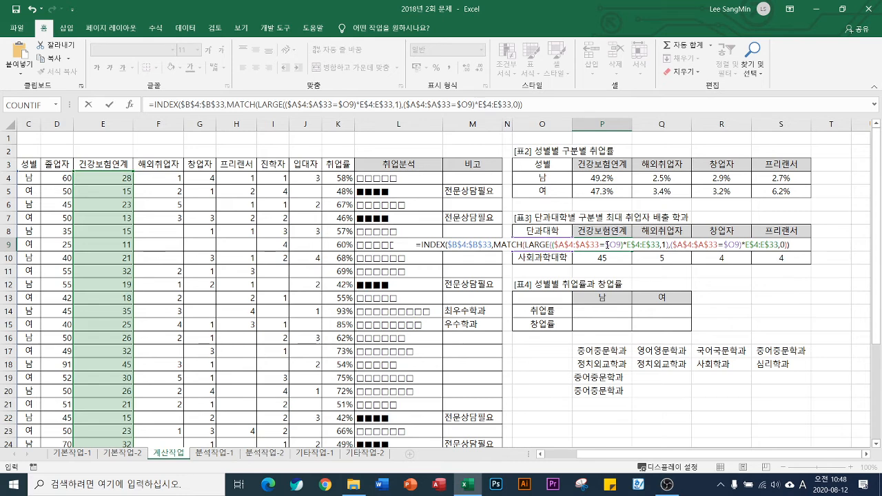
pyautogui.hotkey('ctrl', 'shift', 'Return')
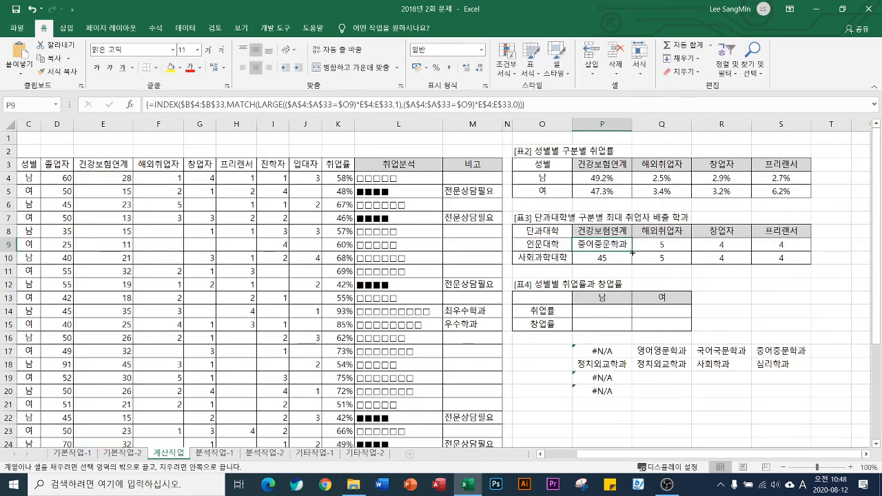
pyautogui.moveTo(632, 253); pyautogui.dragTo(631, 265)
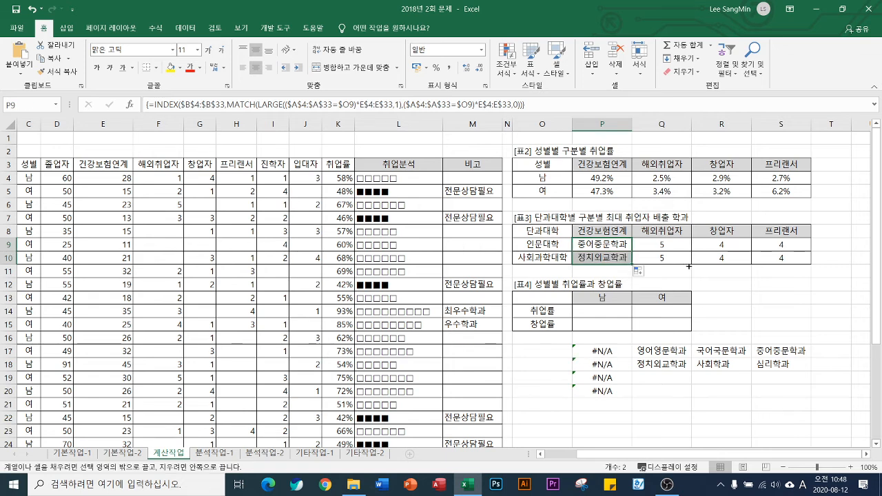
# Fill the P9:P10 formulas across to S9:S10, review P9's formula and re-enter it as an array formula
pyautogui.moveTo(689, 266); pyautogui.dragTo(792, 266)
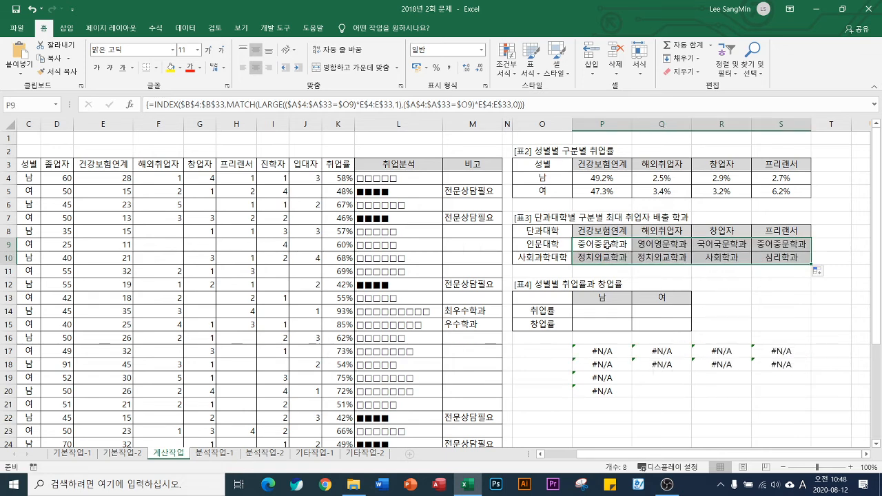
pyautogui.doubleClick(607, 244)
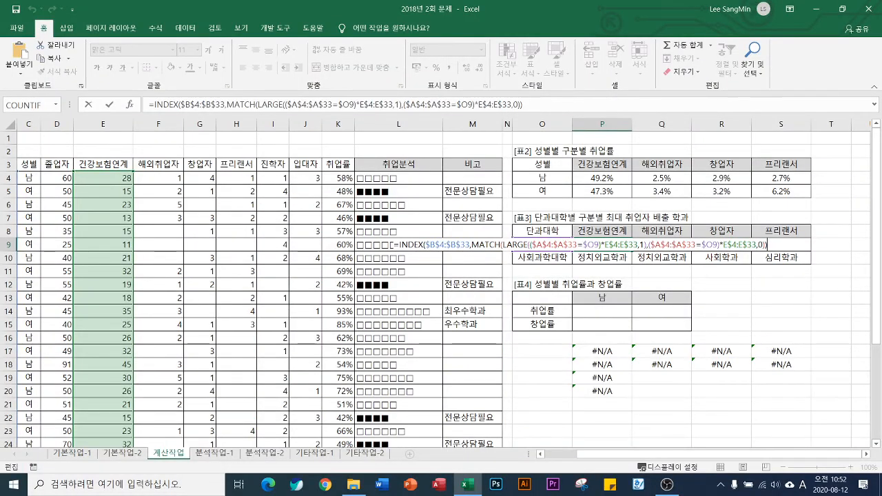
pyautogui.hotkey('ctrl', 'shift', 'Return')
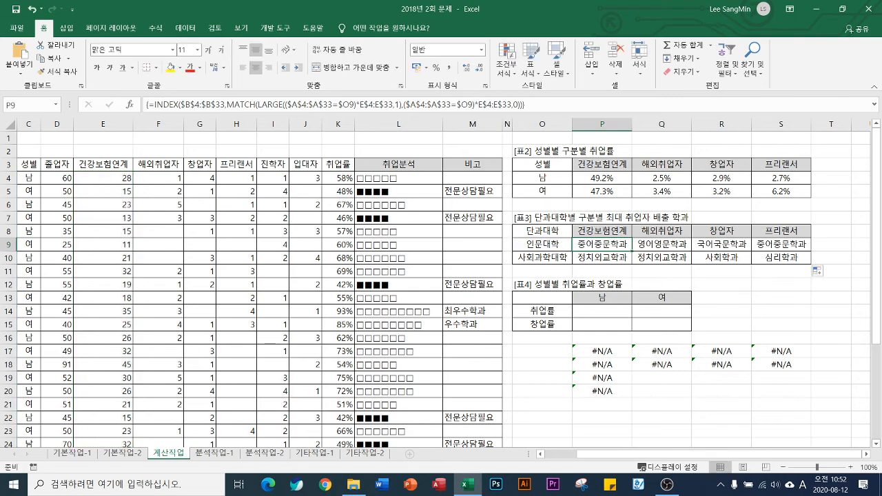
# Clear the scratch results in P17:S22 below 표4
pyautogui.click(596, 311)
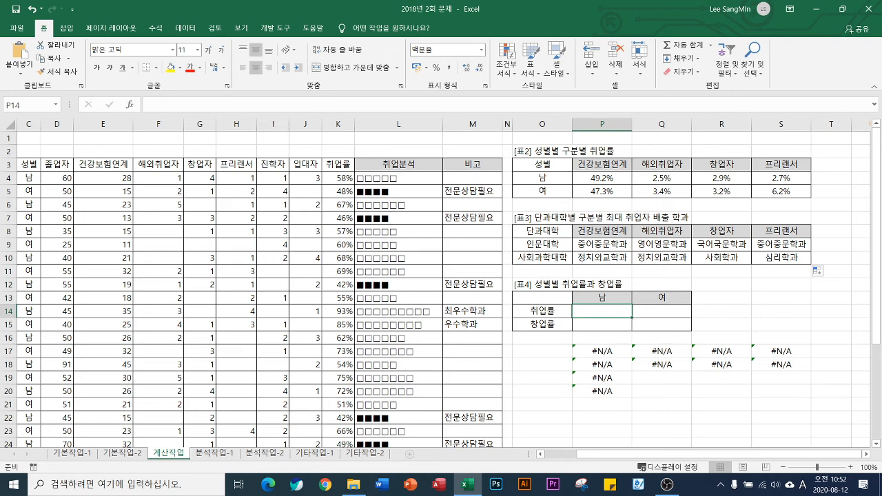
pyautogui.scroll(-5, 773, 386)
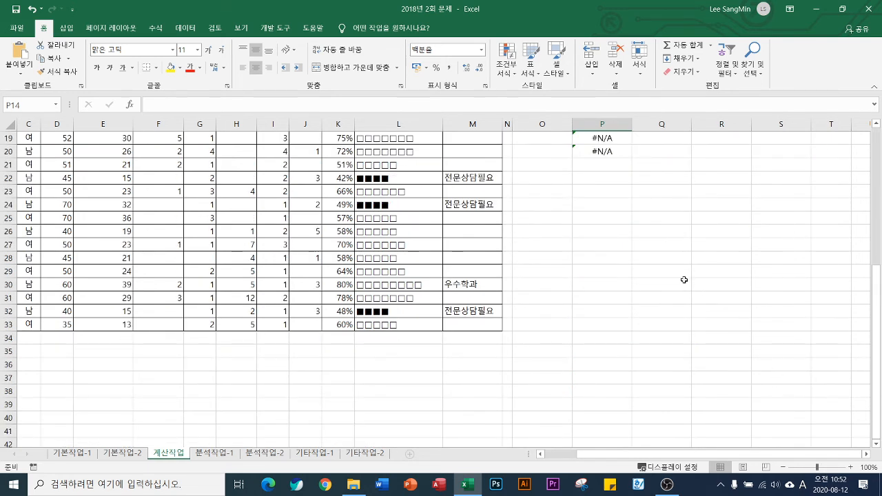
pyautogui.scroll(4, 598, 350)
pyautogui.moveTo(599, 271); pyautogui.dragTo(759, 336)
pyautogui.press('Delete')
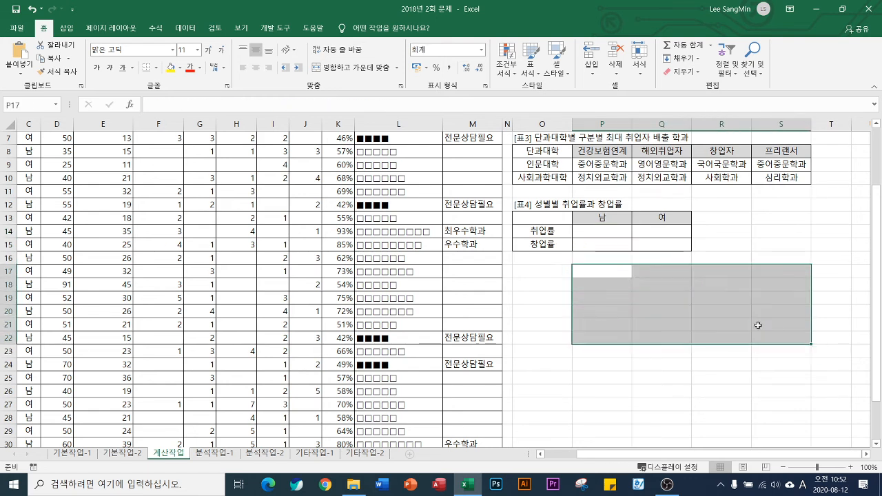
# Enter 1 in P17 and 100% in Q17 as a comparison pair
pyautogui.click(593, 271)
pyautogui.write('1')
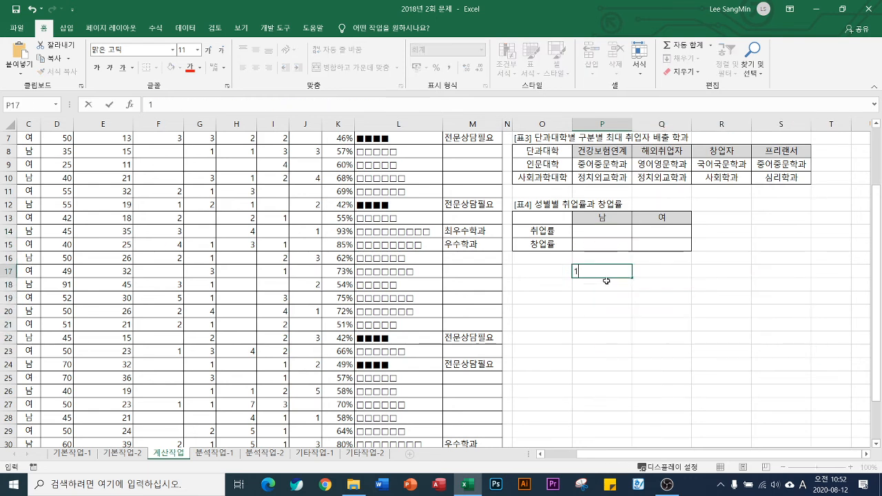
pyautogui.press('Tab')
pyautogui.write('100')
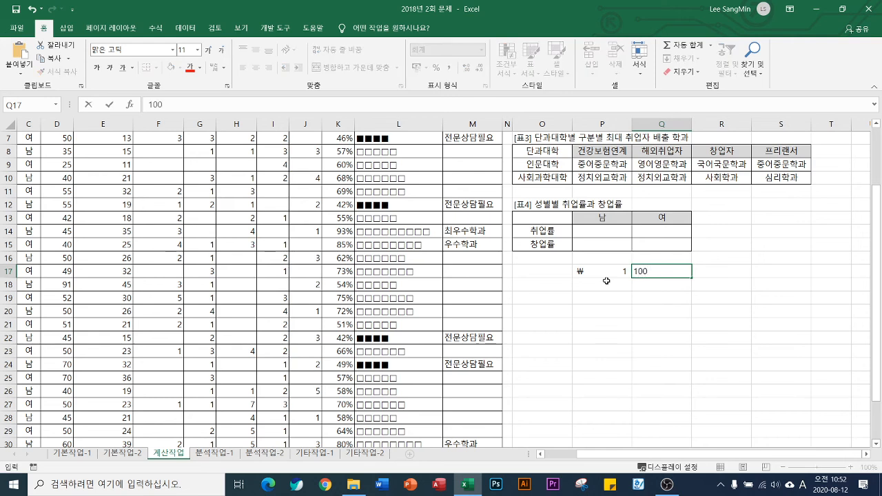
pyautogui.write('%')
pyautogui.press('Return')
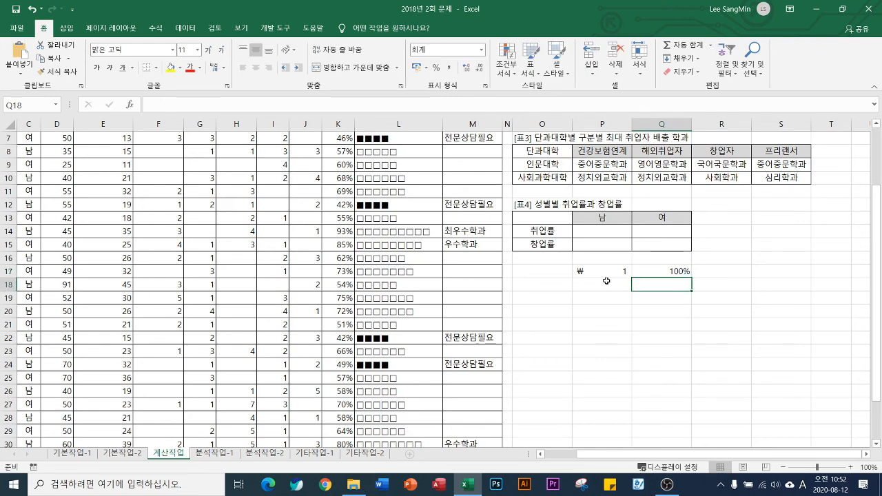
# Enter 1.1 in P18 and 110% in Q18 below the first comparison pair
pyautogui.click(606, 280)
pyautogui.write('1')
pyautogui.press('Tab')
pyautogui.write('110%')
pyautogui.press('Return')
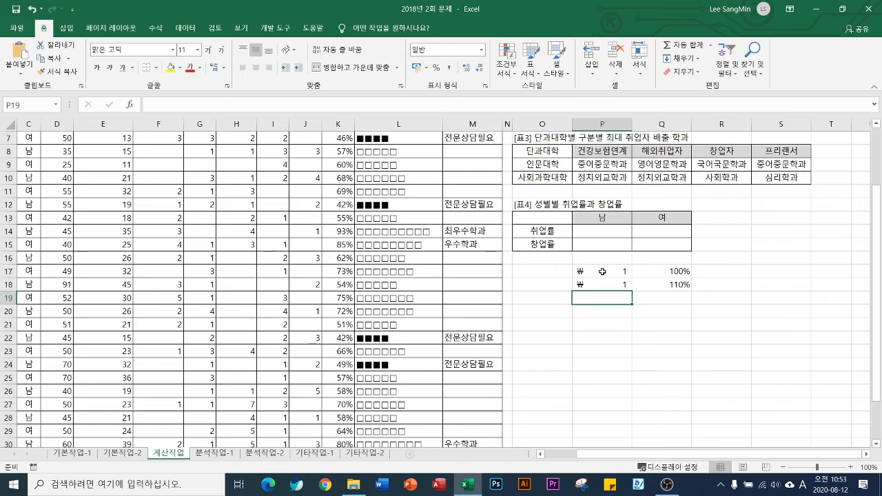
pyautogui.moveTo(602, 273); pyautogui.dragTo(593, 364)
pyautogui.click(724, 274)
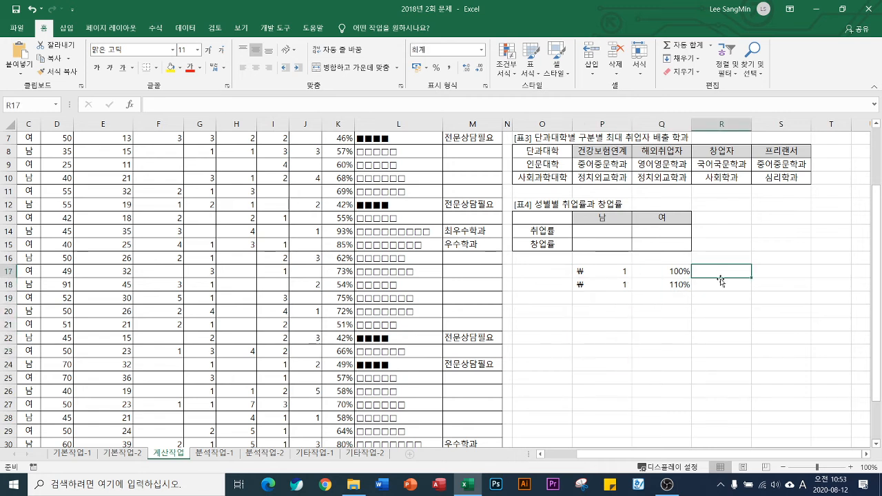
# Format P18 as a number with one decimal place and fill it down to P24
pyautogui.click(612, 285)
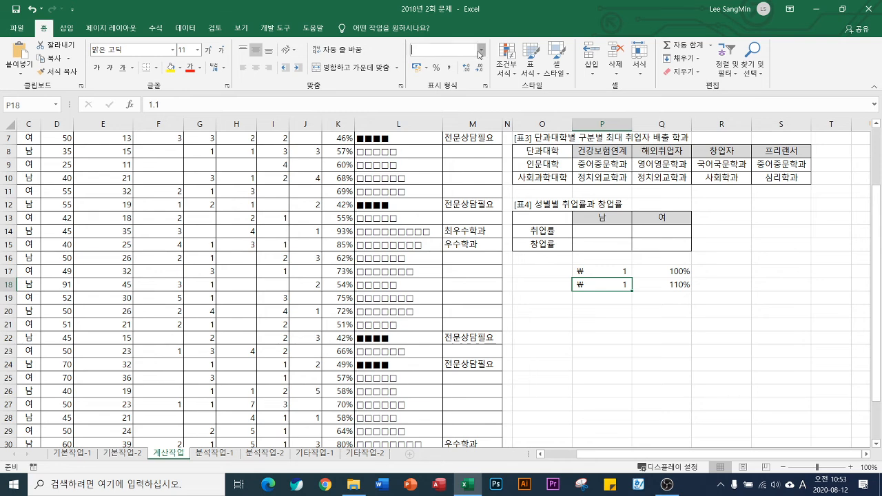
pyautogui.click(481, 49)
pyautogui.click(449, 94)
pyautogui.click(466, 68)
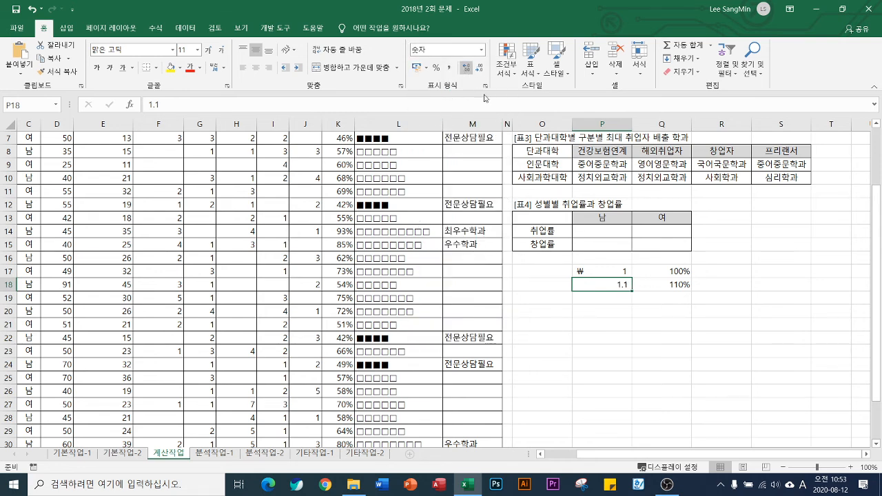
pyautogui.moveTo(629, 291); pyautogui.dragTo(624, 365)
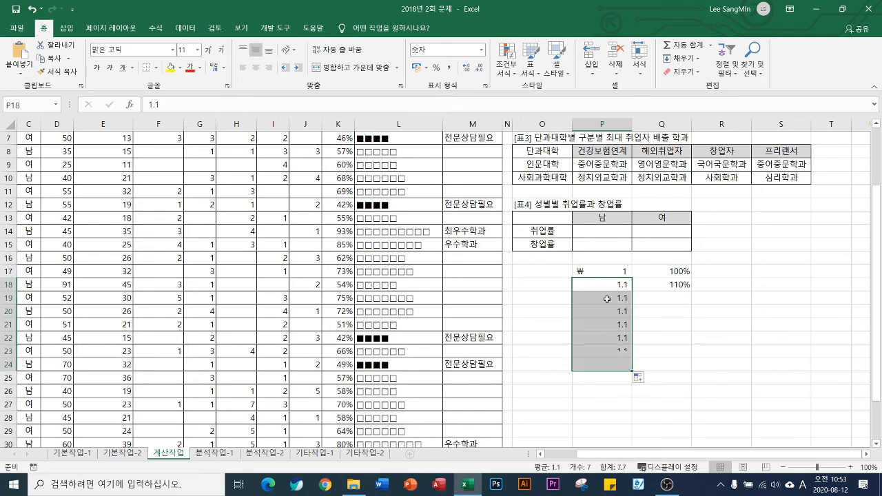
# Enter 1.23 in P19 and 123% in Q19
pyautogui.press('Down')
pyautogui.write('1.23')
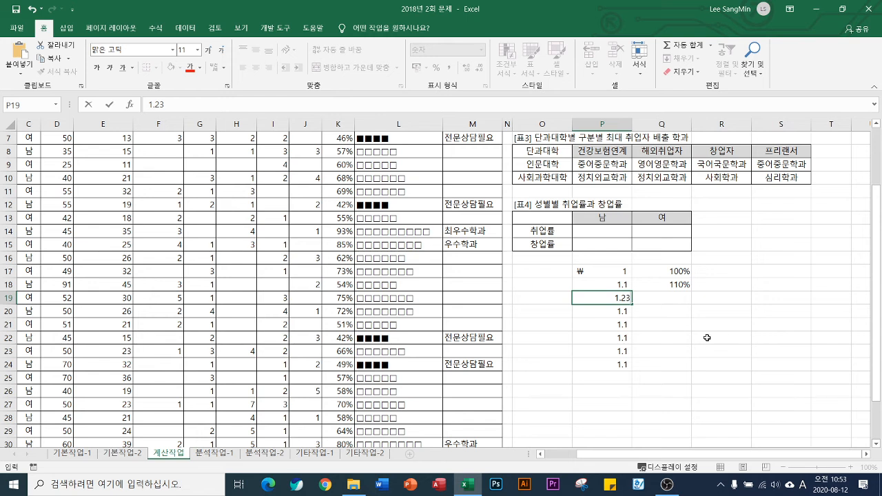
pyautogui.click(672, 301)
pyautogui.write('123')
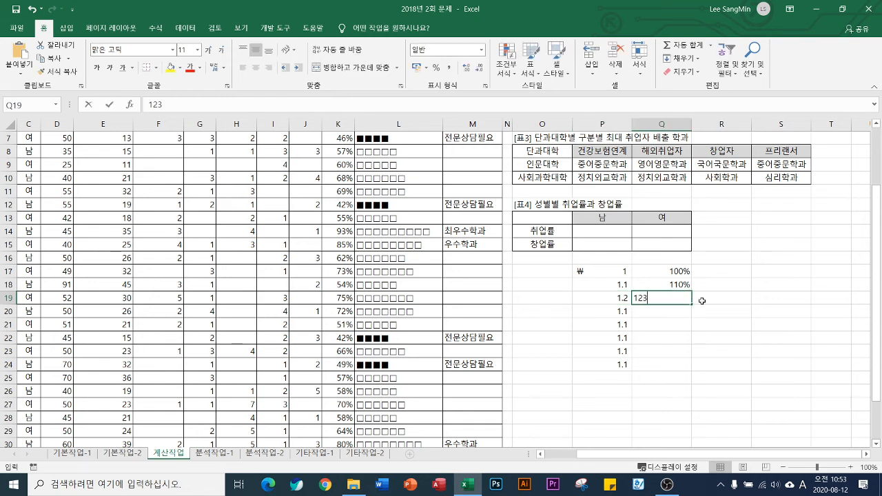
pyautogui.write('%')
pyautogui.press('Return')
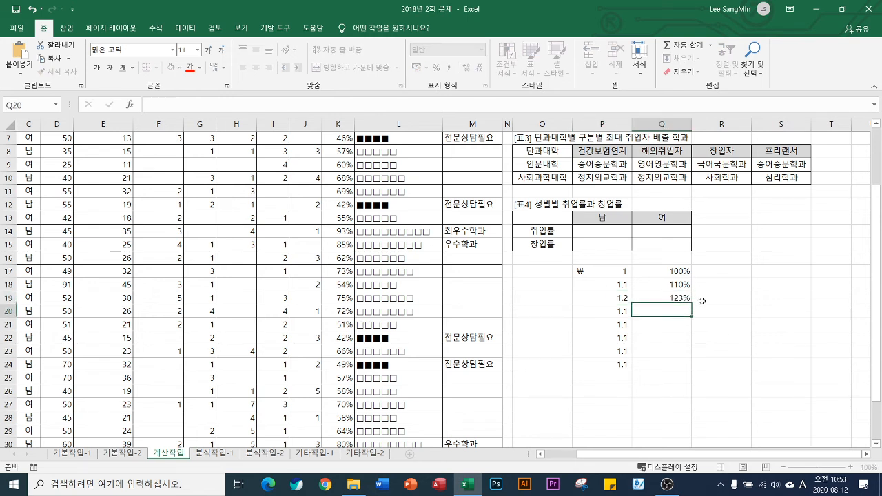
# Display P19 with two decimal places
pyautogui.click(616, 299)
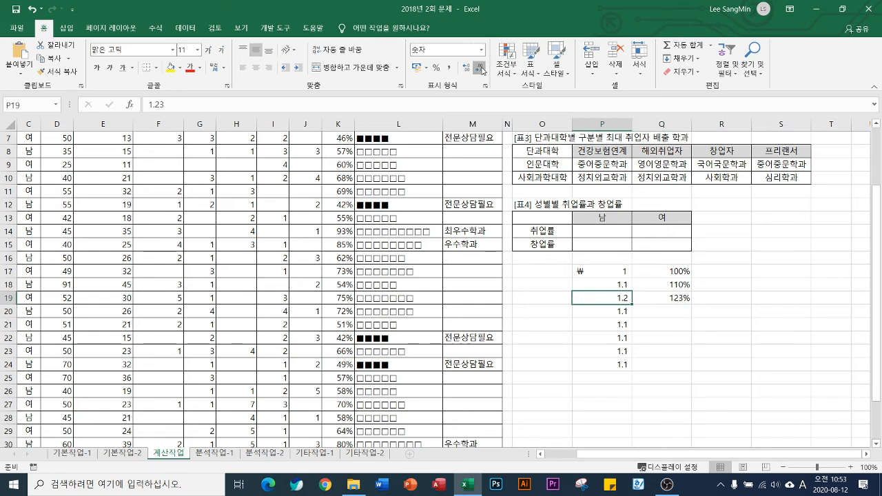
pyautogui.click(479, 68)
pyautogui.click(465, 68)
pyautogui.click(465, 68)
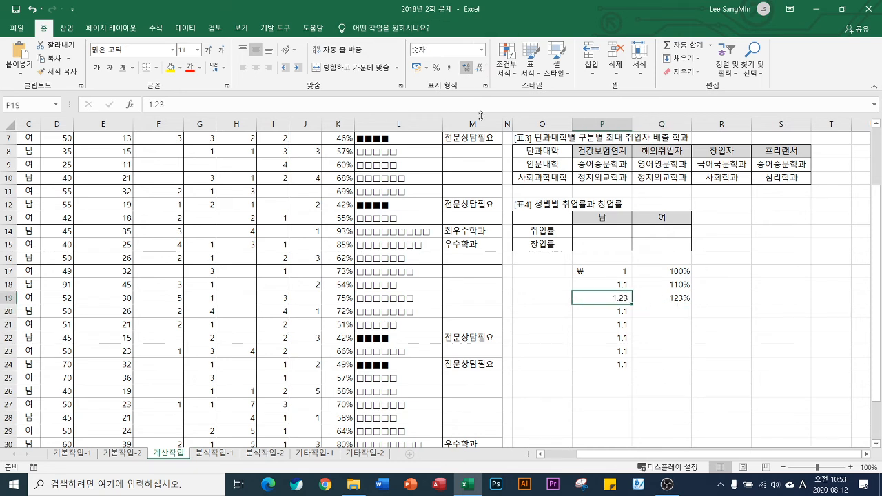
# Enter 1.234 in P20 and 1.2345 in P21, and display P21 with three decimal places
pyautogui.click(613, 312)
pyautogui.write('1.234')
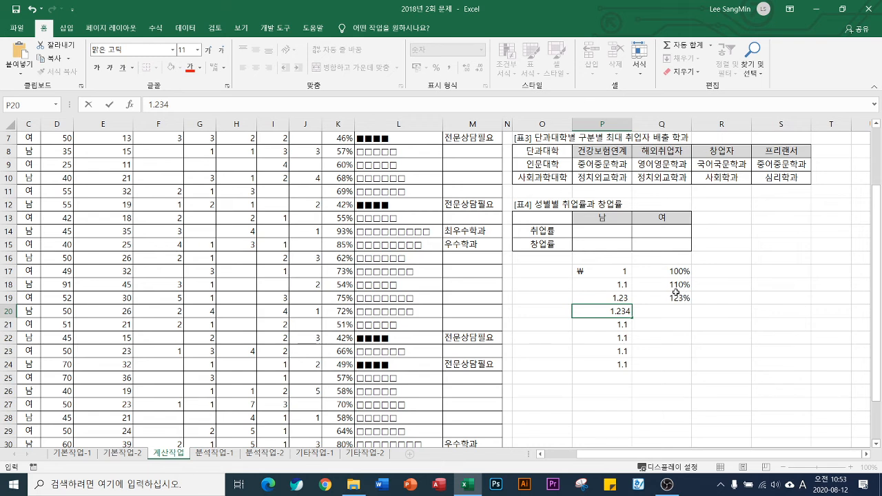
pyautogui.click(615, 327)
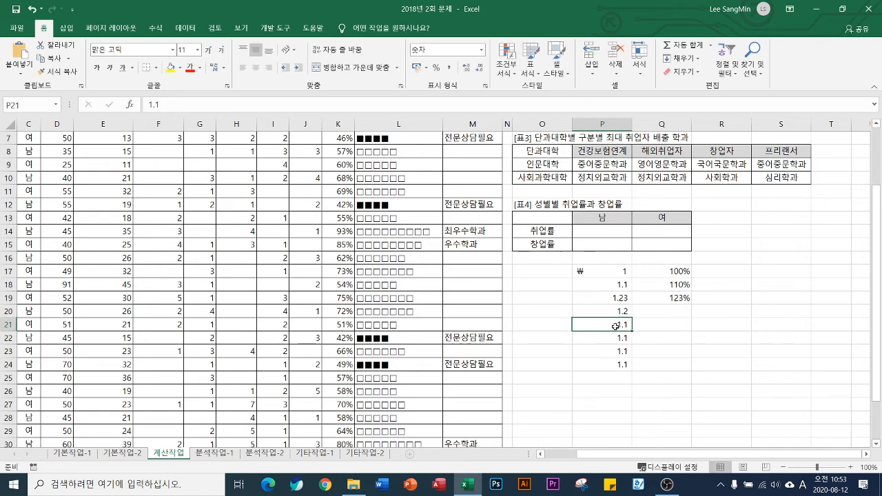
pyautogui.write('1.2345')
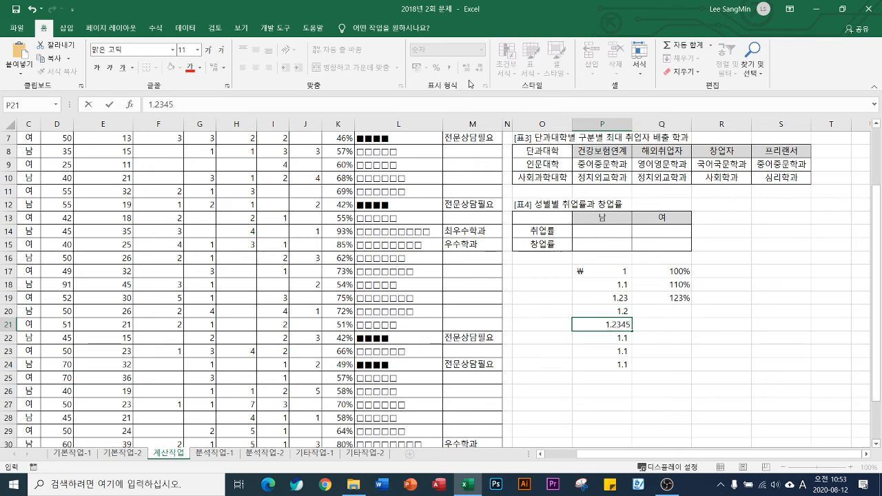
pyautogui.click(619, 339)
pyautogui.click(615, 321)
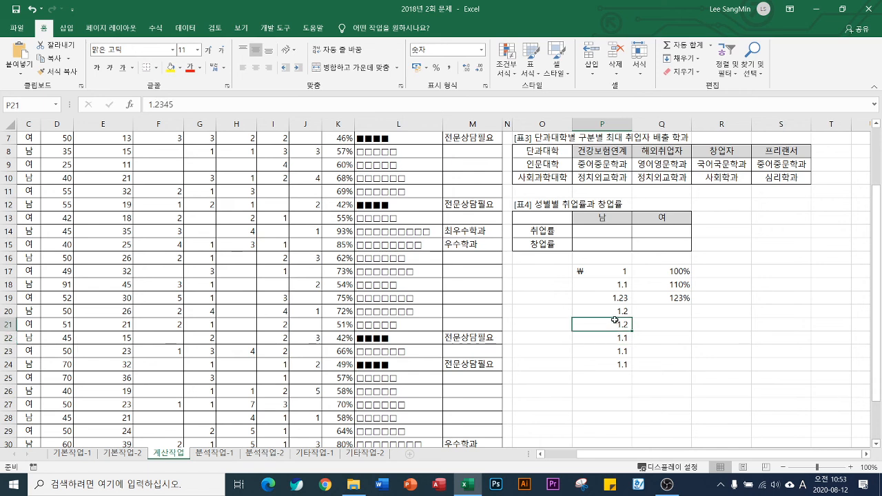
pyautogui.click(466, 68)
pyautogui.click(467, 68)
# Enter 123.45% in Q21, and open and dismiss the cell format settings for D4
pyautogui.click(665, 326)
pyautogui.write('12')
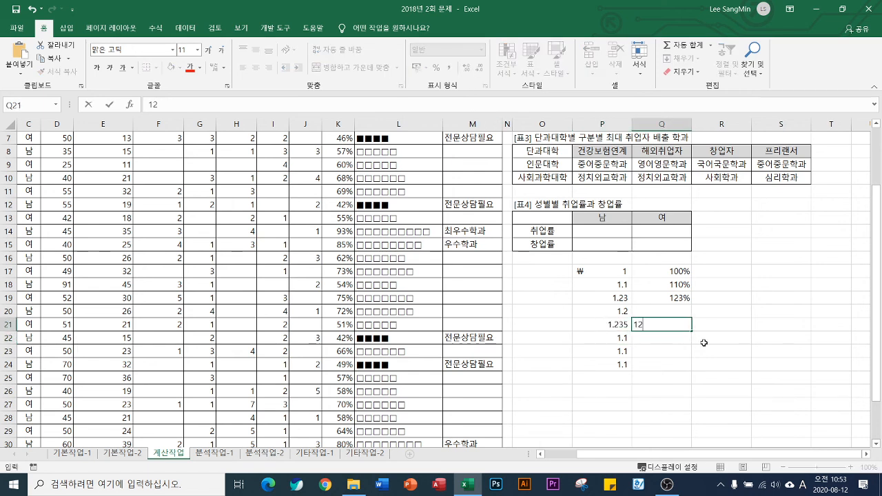
pyautogui.write('3.45%')
pyautogui.scroll(2, 368, 321)
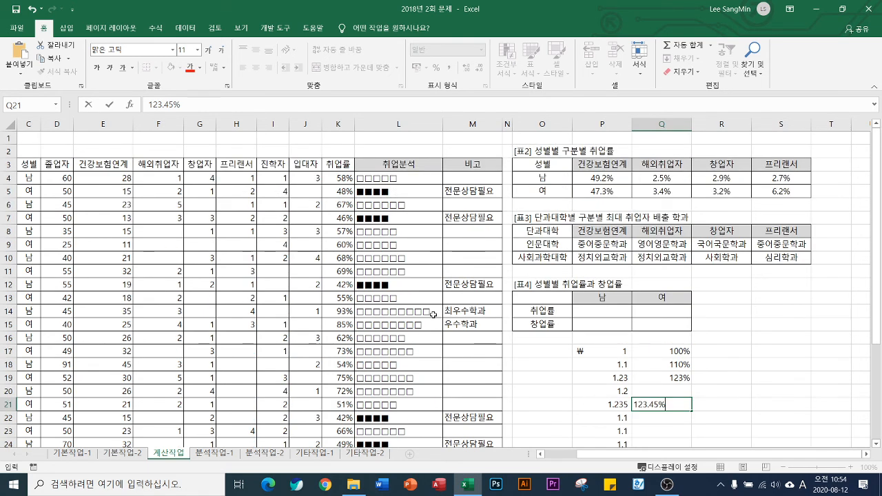
pyautogui.click(64, 178)
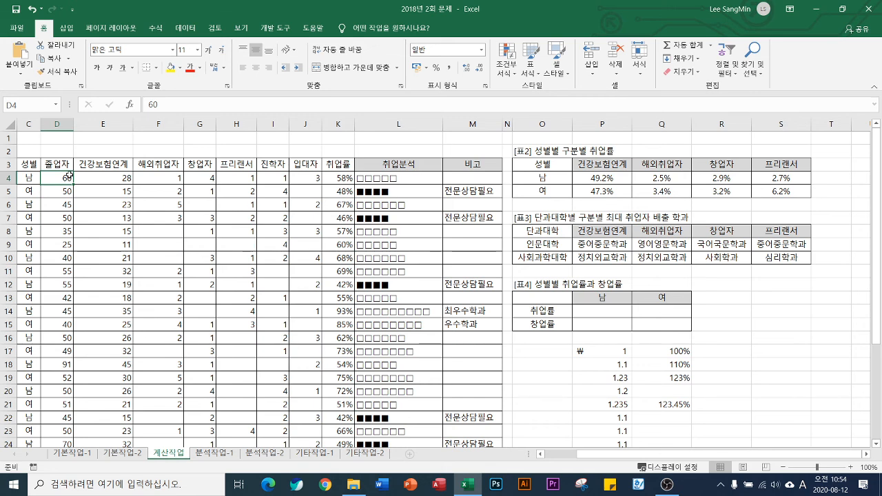
pyautogui.hotkey('ctrl', '1')
pyautogui.press('Escape')
# Enter 123456 in the empty cell P29
pyautogui.scroll(-6, 586, 376)
pyautogui.click(598, 274)
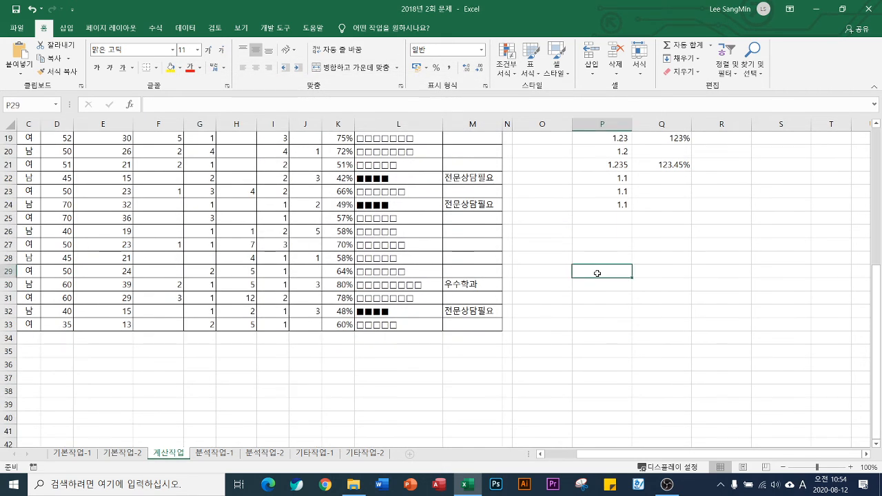
pyautogui.write('123456')
pyautogui.press('Return')
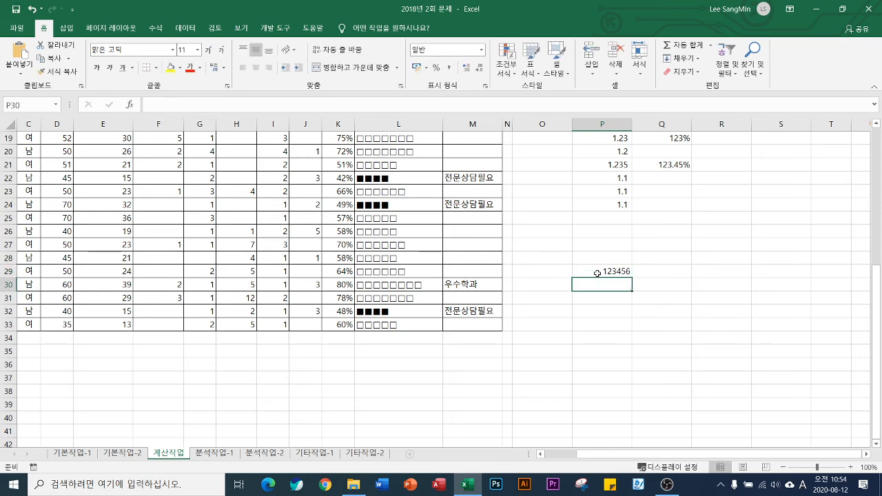
# Preview P29 in the 숫자 format with four decimal places and with zero, and cancel the format change
pyautogui.click(598, 274)
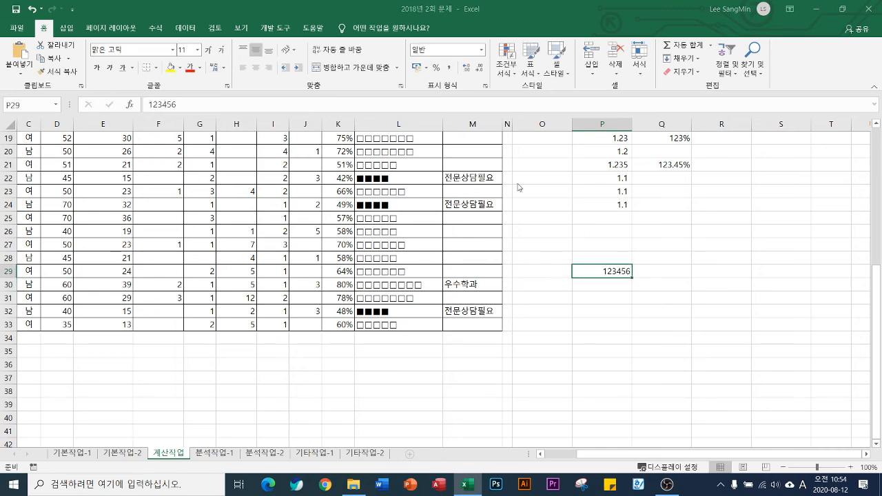
pyautogui.hotkey('ctrl', '1')
pyautogui.click(203, 137)
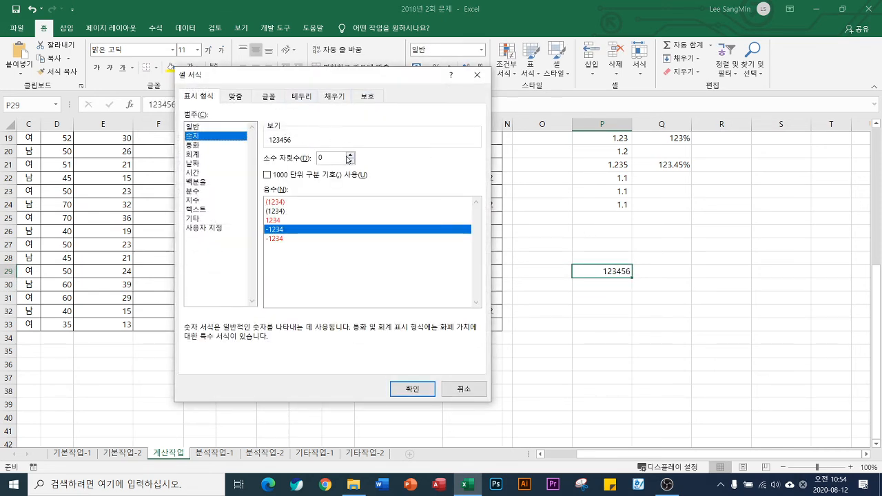
pyautogui.click(350, 156)
pyautogui.click(351, 156)
pyautogui.click(351, 156)
pyautogui.click(351, 156)
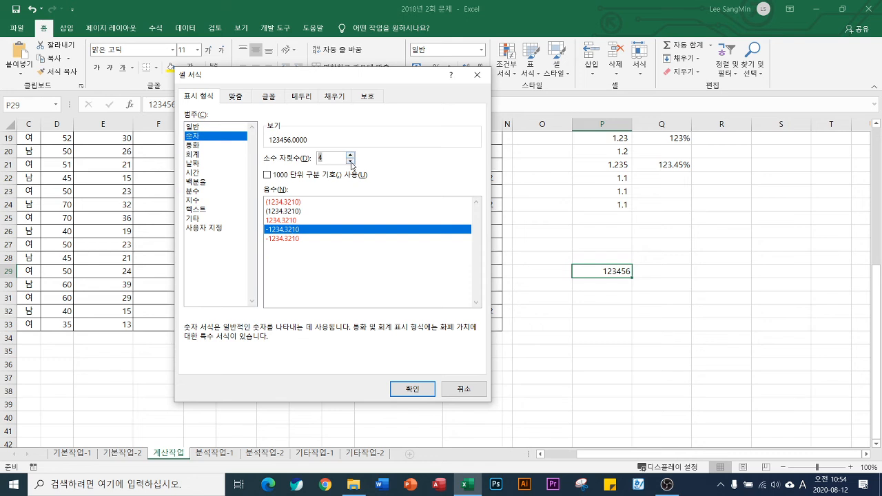
pyautogui.click(350, 161)
pyautogui.click(351, 162)
pyautogui.click(351, 162)
pyautogui.click(351, 161)
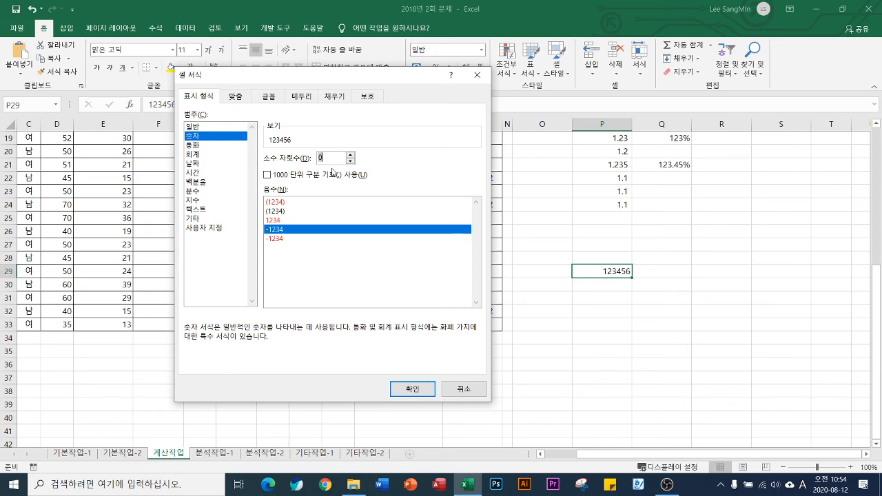
pyautogui.click(462, 390)
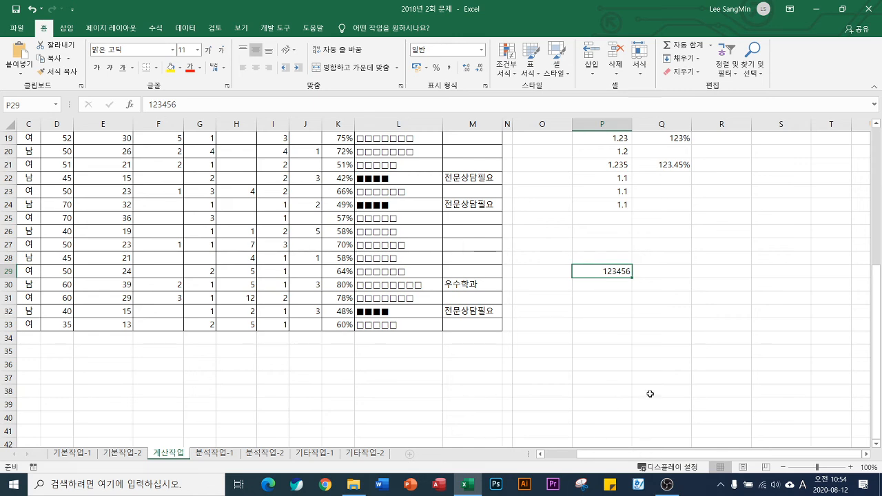
# Display the sample decimal in P21 with four decimal places
pyautogui.scroll(1, 635, 344)
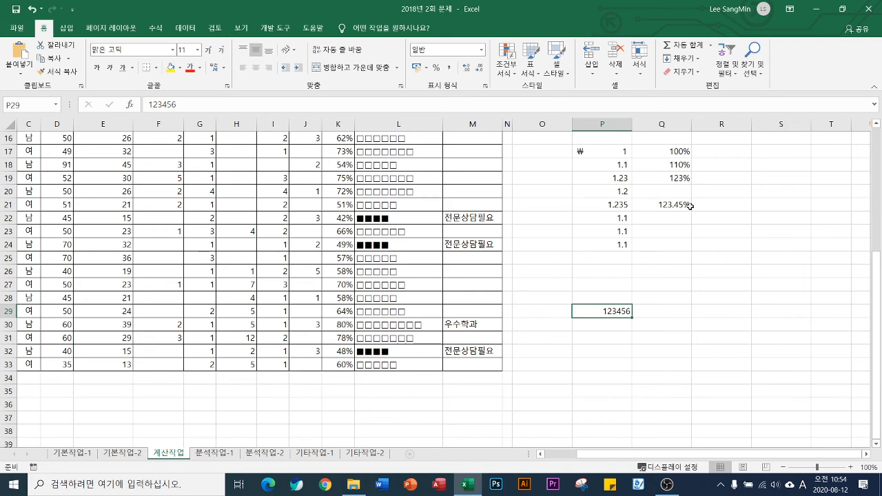
pyautogui.click(620, 204)
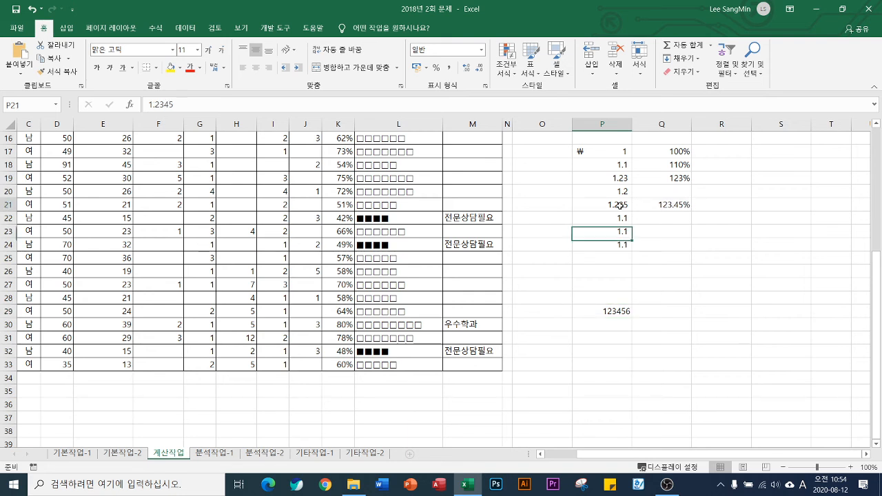
pyautogui.click(464, 70)
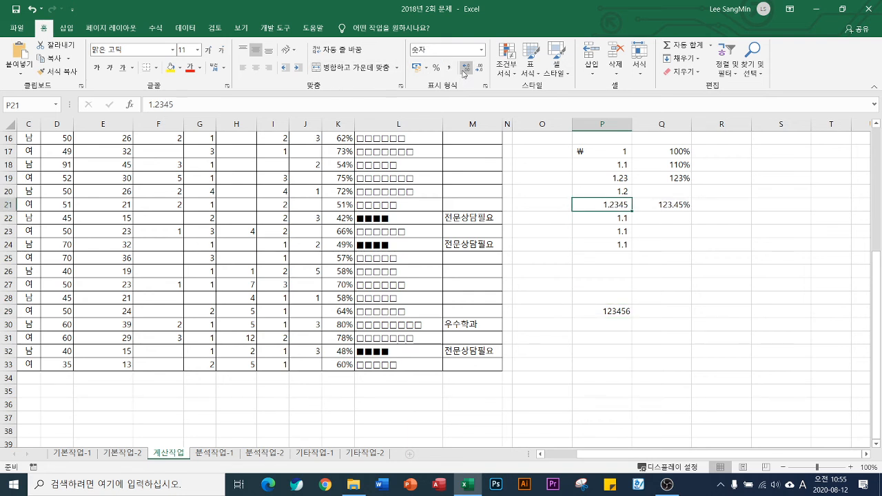
pyautogui.click(711, 247)
pyautogui.click(612, 205)
# Check the number format of the empty 취업률 and 창업률 cells P14:Q15 in 표4, ending on P14
pyautogui.scroll(5, 609, 324)
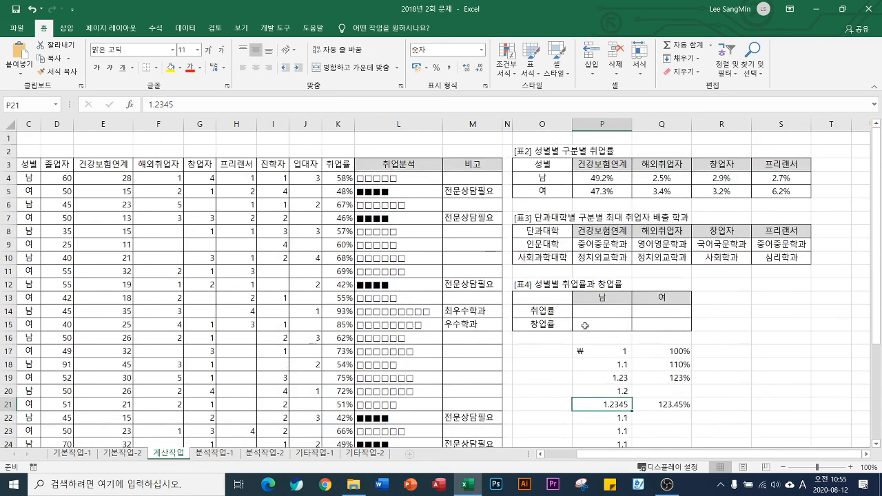
pyautogui.click(599, 311)
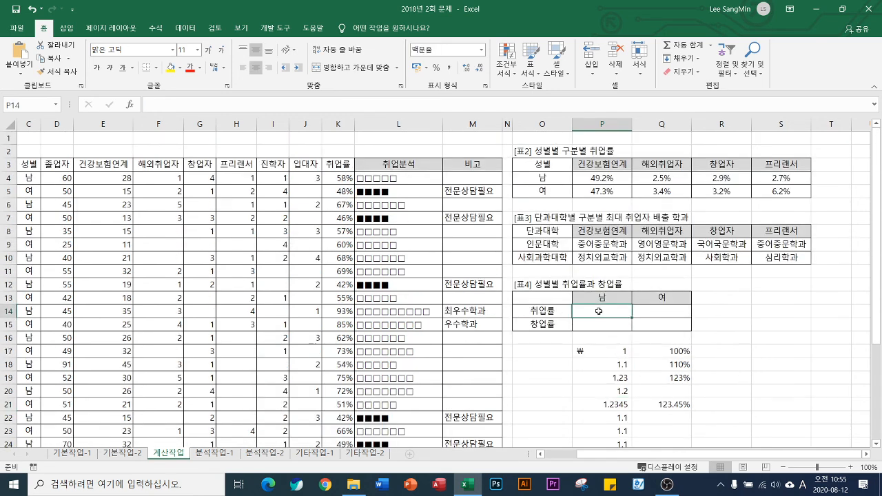
pyautogui.click(647, 312)
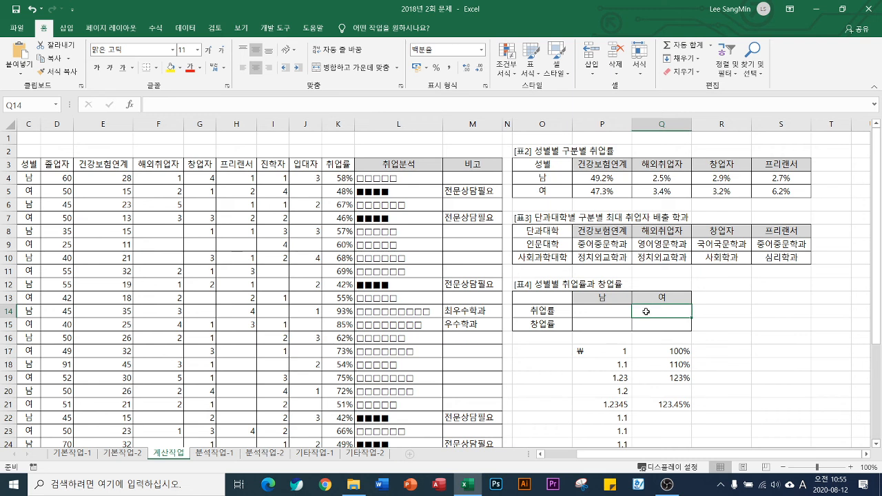
pyautogui.click(589, 327)
pyautogui.click(659, 327)
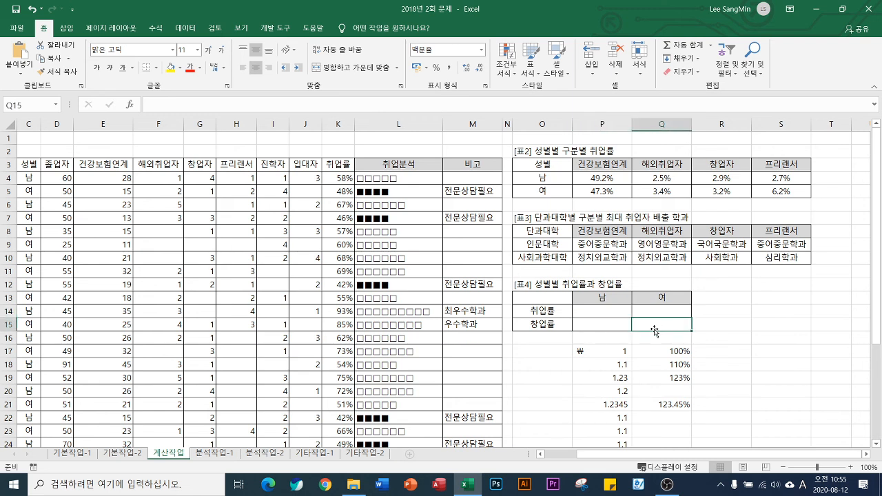
pyautogui.click(605, 312)
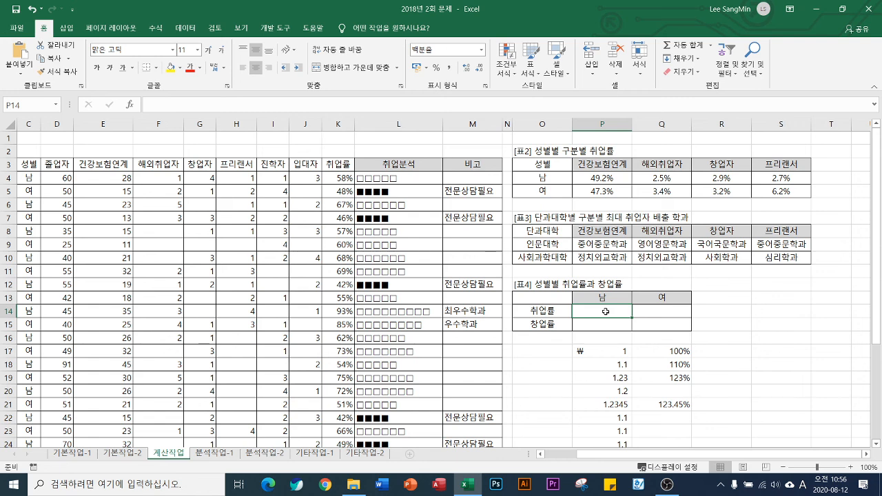
# Start a SUM formula in P14 that multiplies an empty parenthesised condition by the absolute 건강보험연계 range $E$4:$E$33
pyautogui.write('=sum')
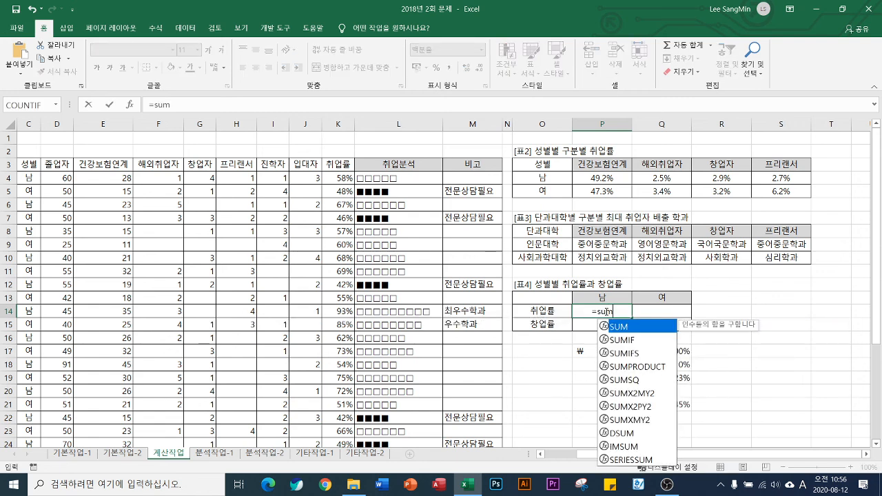
pyautogui.press('Tab')
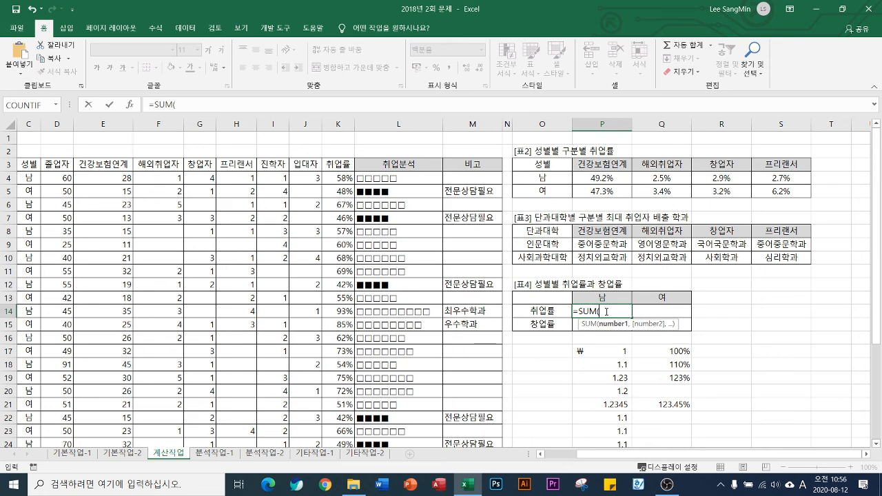
pyautogui.write('()*')
pyautogui.click(119, 178)
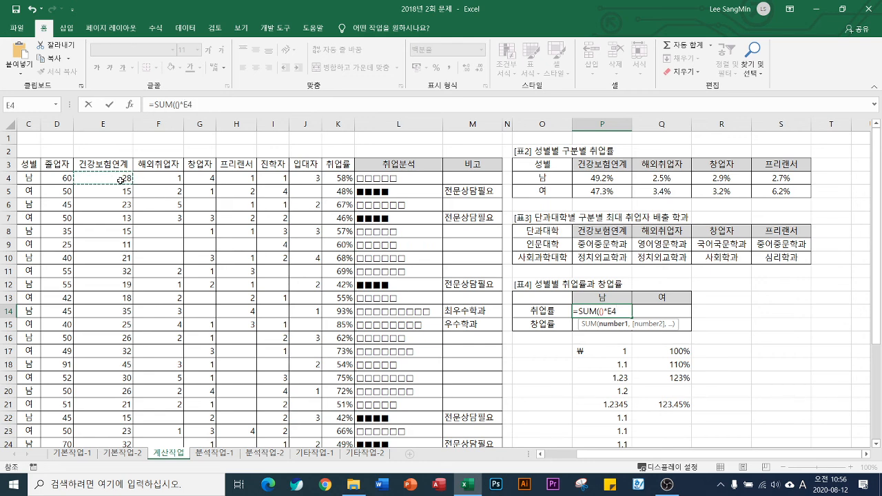
pyautogui.hotkey('ctrl', 'shift', 'Down')
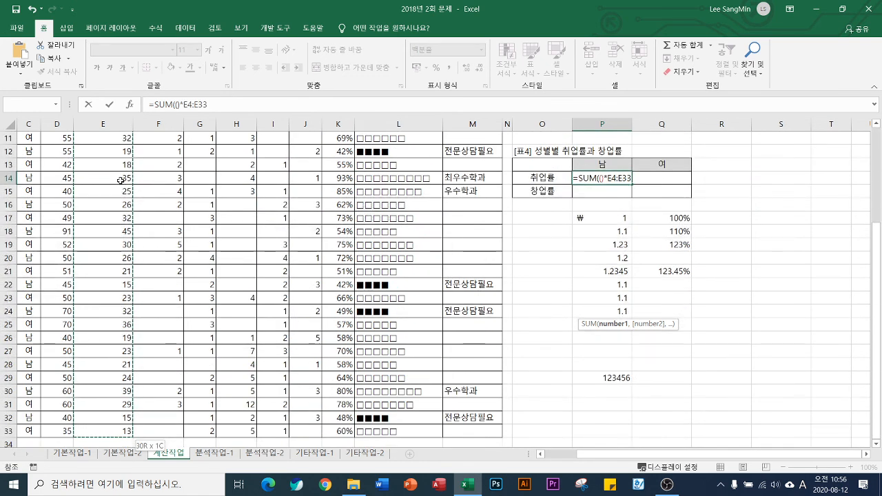
pyautogui.press('F4')
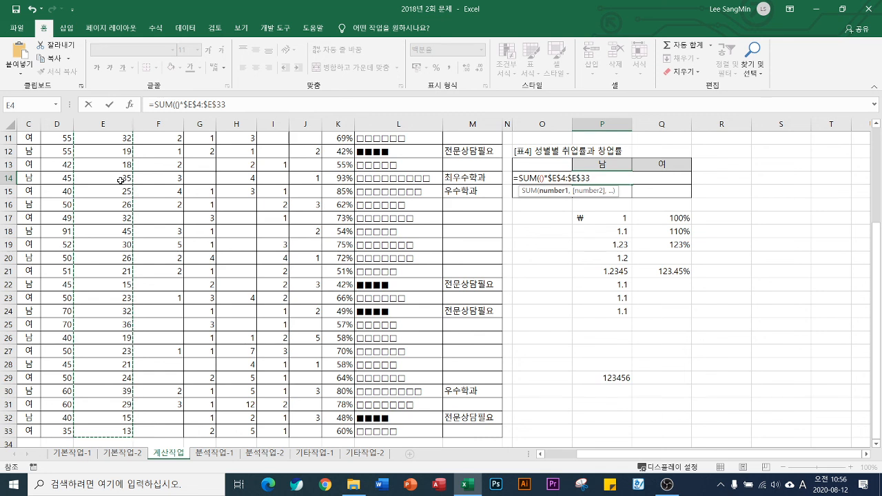
pyautogui.write(')')
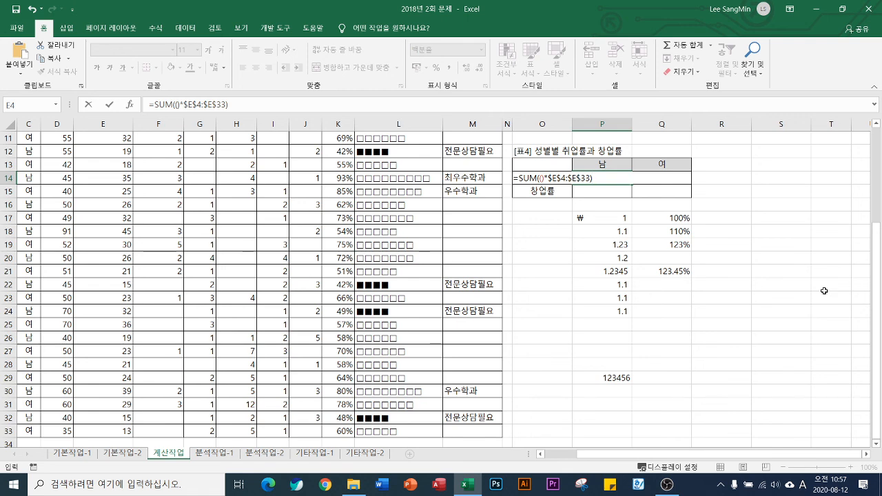
# Fill in the empty condition as $C$4:$C$33=P13 and enter the P14 formula as an array formula
pyautogui.scroll(4, 615, 282)
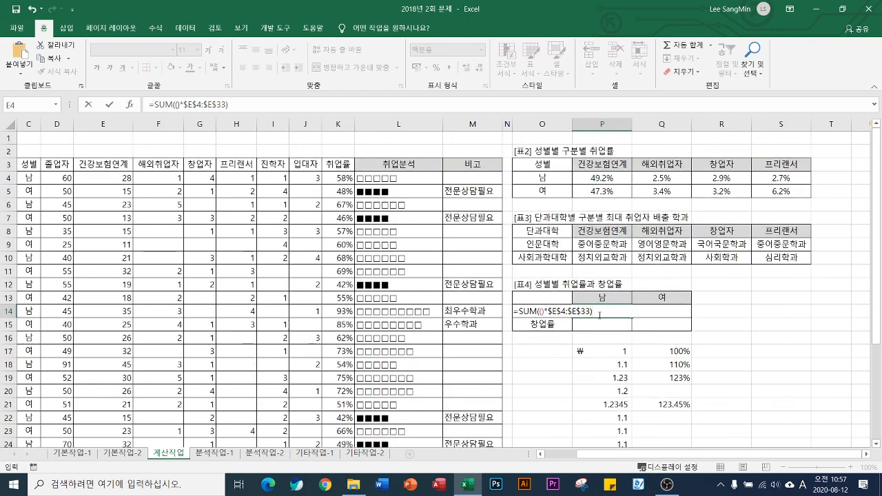
pyautogui.click(541, 311)
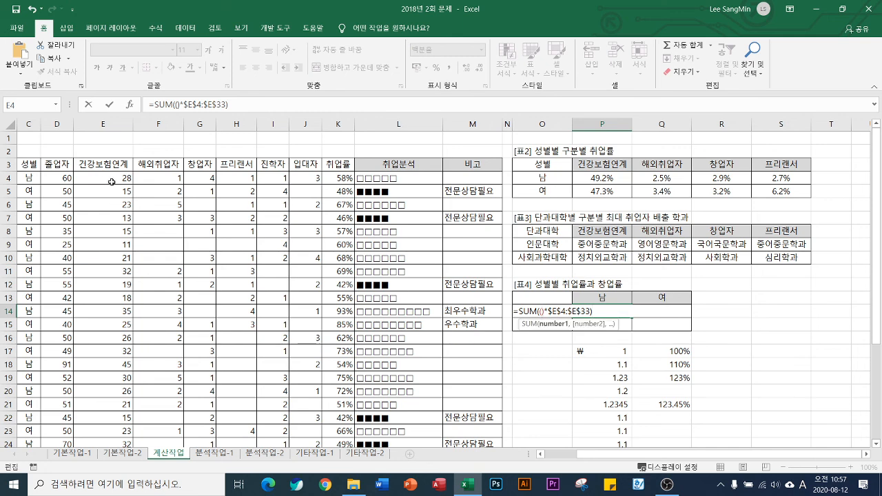
pyautogui.click(32, 179)
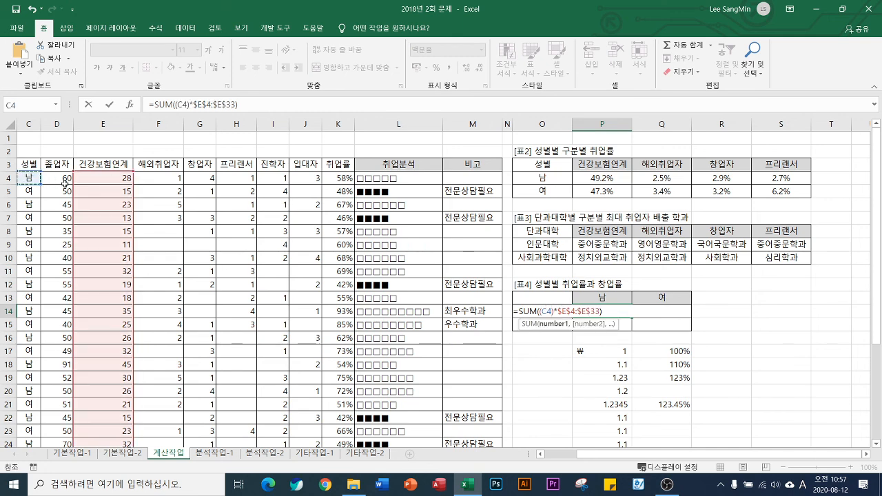
pyautogui.hotkey('ctrl', 'shift', 'Down')
pyautogui.press('F4')
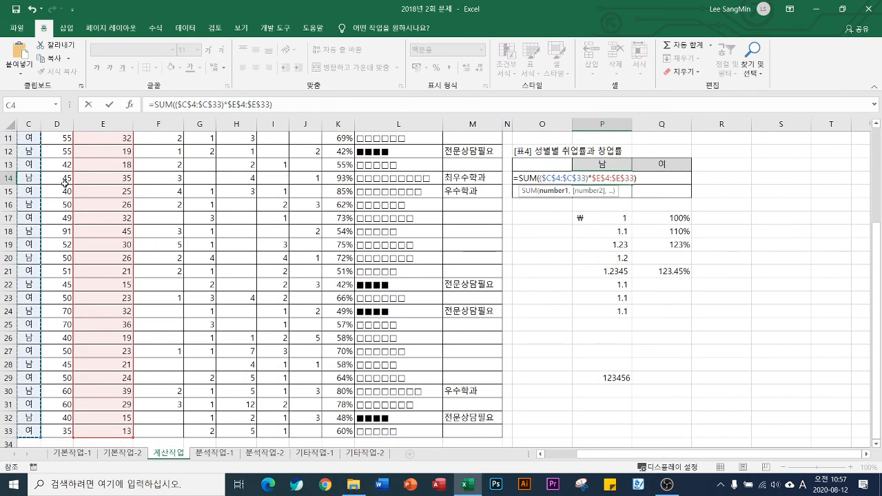
pyautogui.write('=')
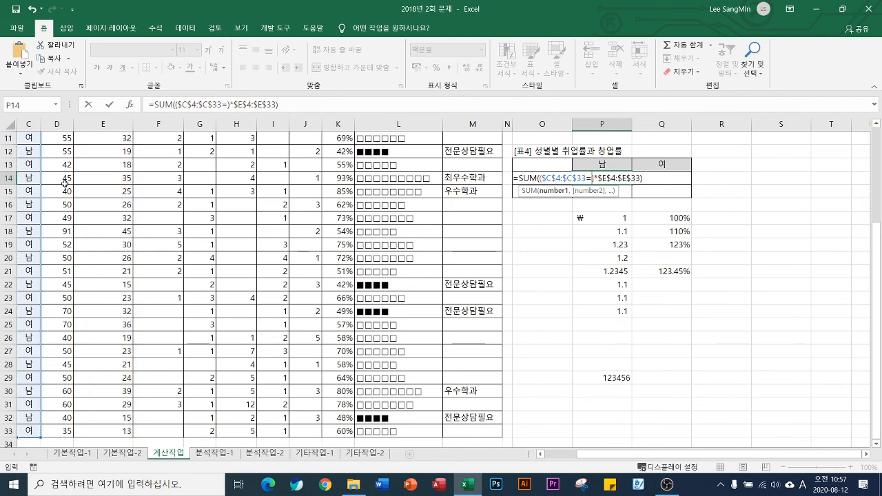
pyautogui.click(603, 166)
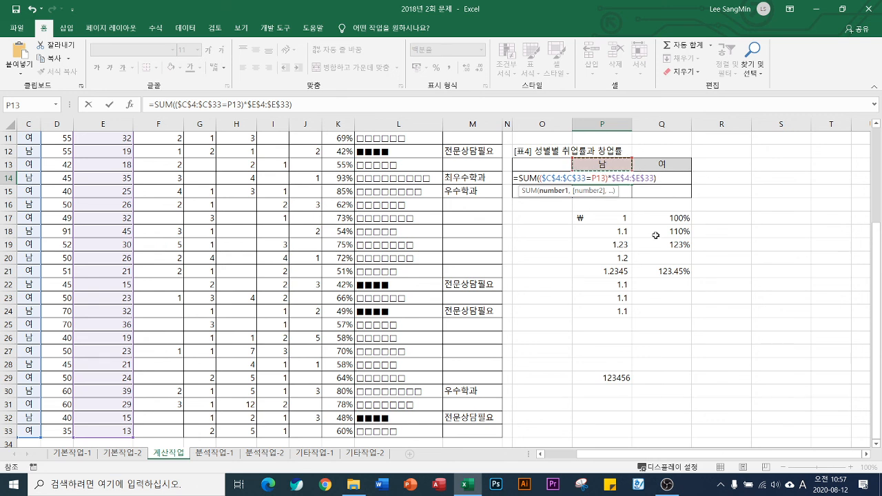
pyautogui.hotkey('ctrl', 'shift', 'Return')
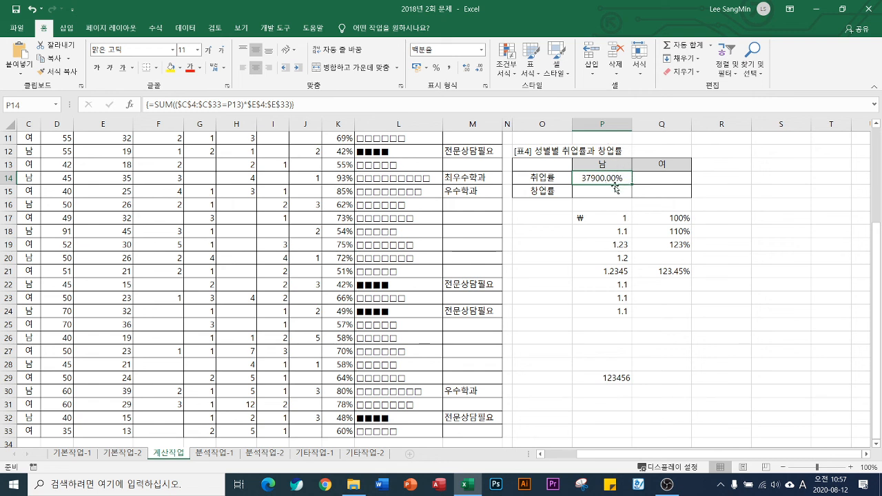
# Append a plus sign and a copy of the SUM(($C$4:$C$33=P13)*$E$4:$E$33) expression to the P14 formula
pyautogui.click(331, 102)
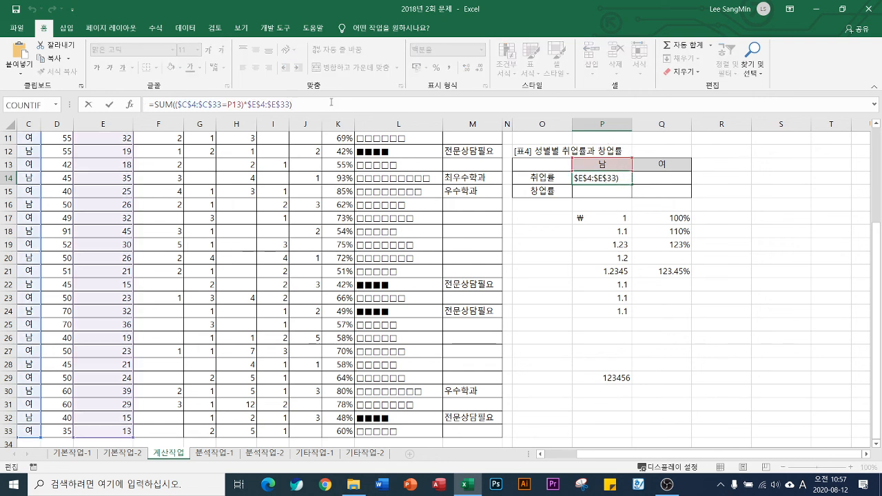
pyautogui.write('+')
pyautogui.scroll(3, 182, 187)
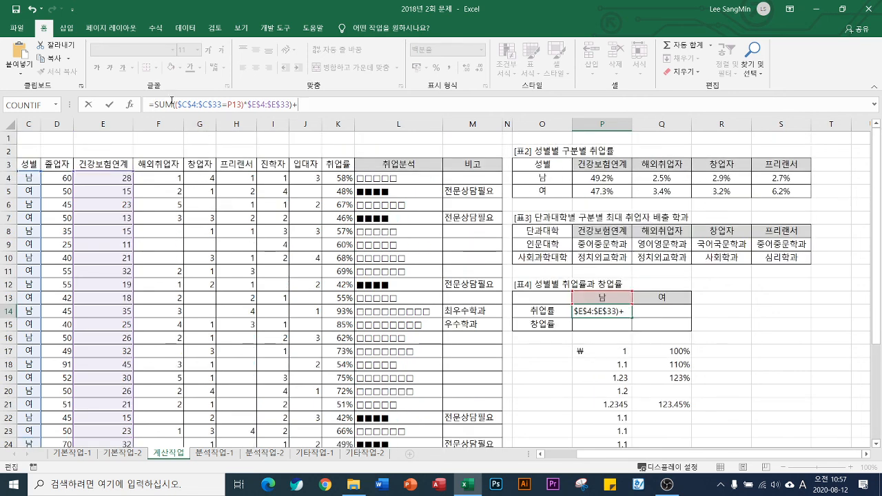
pyautogui.moveTo(155, 101)
pyautogui.mouseDown()
pyautogui.moveTo(294, 105)
pyautogui.moveTo(155, 105)
pyautogui.mouseUp()
pyautogui.hotkey('ctrl', 'c')
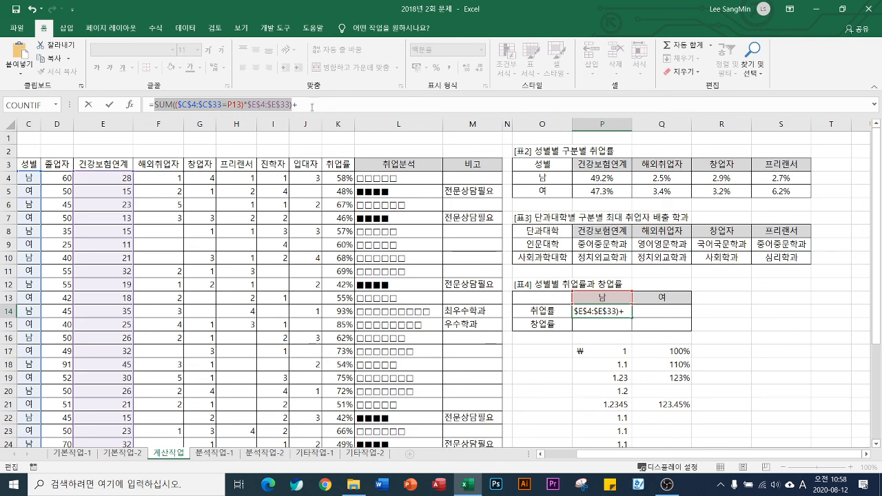
pyautogui.click(310, 104)
pyautogui.hotkey('ctrl', 'v')
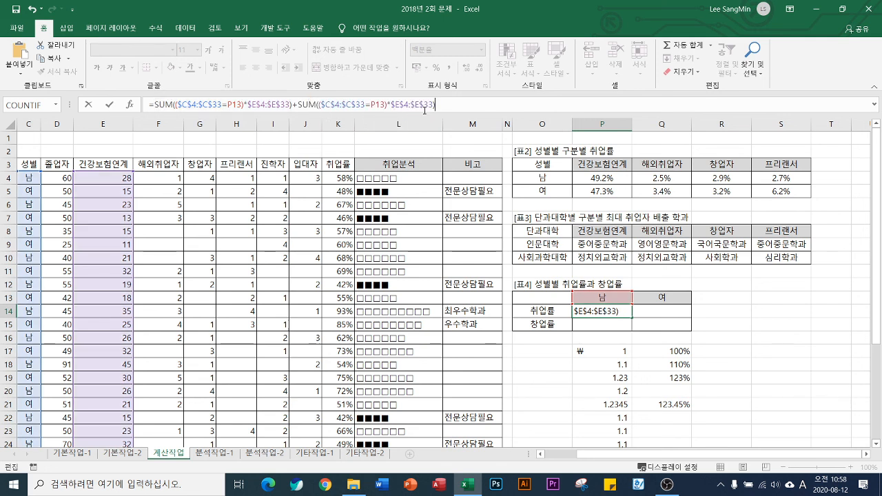
# Move the first SUM's value range to the 해외취업자 column, $F$4:$F$33, and enter P14 as an array formula
pyautogui.moveTo(136, 244); pyautogui.dragTo(198, 242)
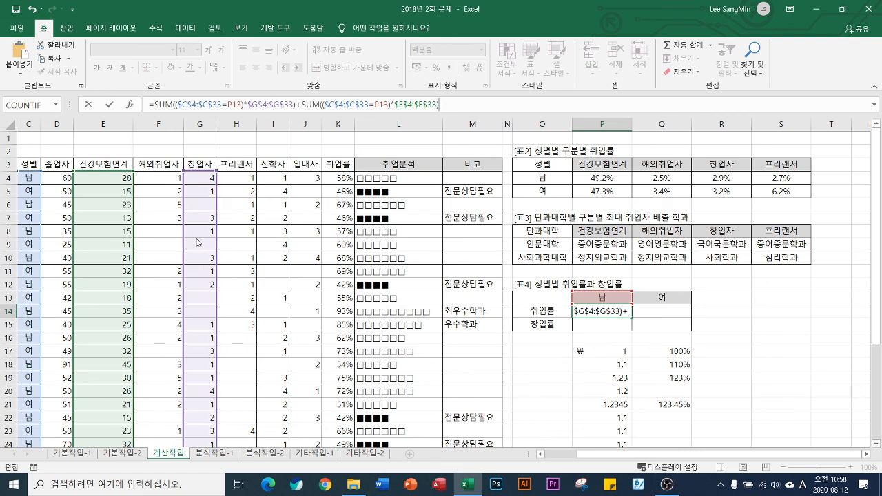
pyautogui.moveTo(198, 242); pyautogui.dragTo(162, 243)
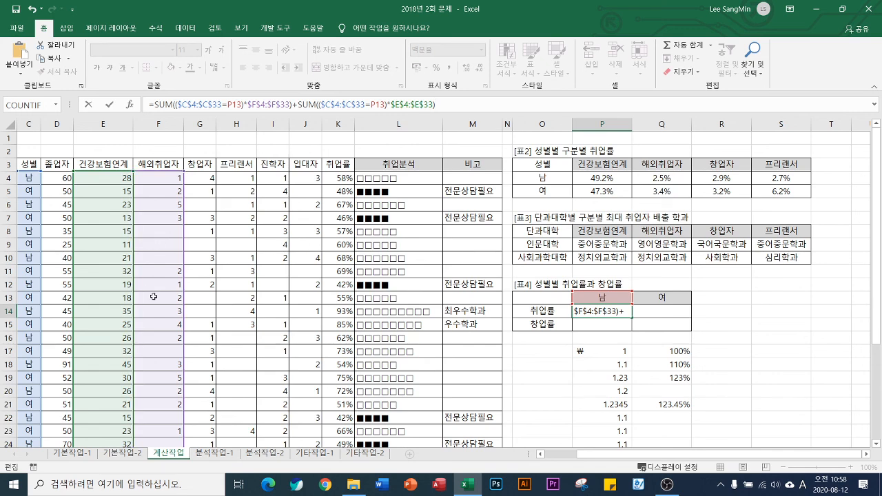
pyautogui.hotkey('ctrl', 'shift', 'Return')
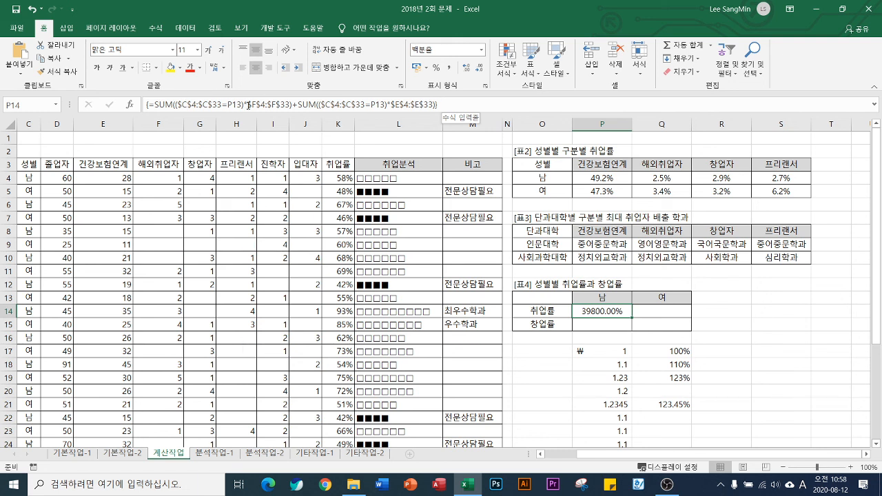
# Enclose the two added SUMs of P14 in parentheses and divide them by SUM(($C$4:$C$33=P13)*$E$4:$E$33)
pyautogui.click(157, 104)
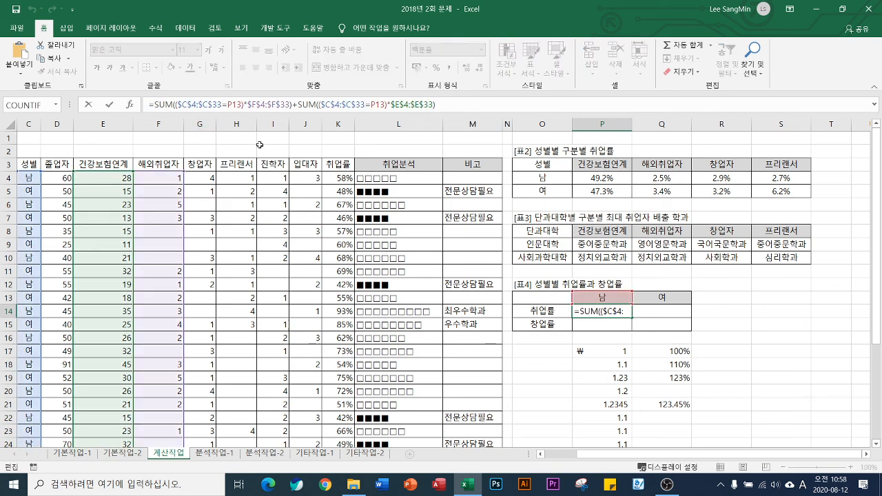
pyautogui.write('(')
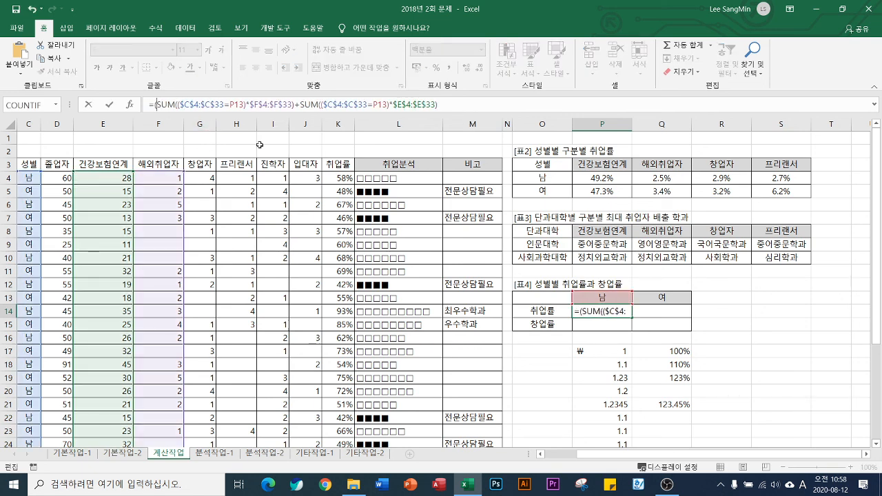
pyautogui.click(440, 105)
pyautogui.write(')/')
pyautogui.hotkey('ctrl', 'v')
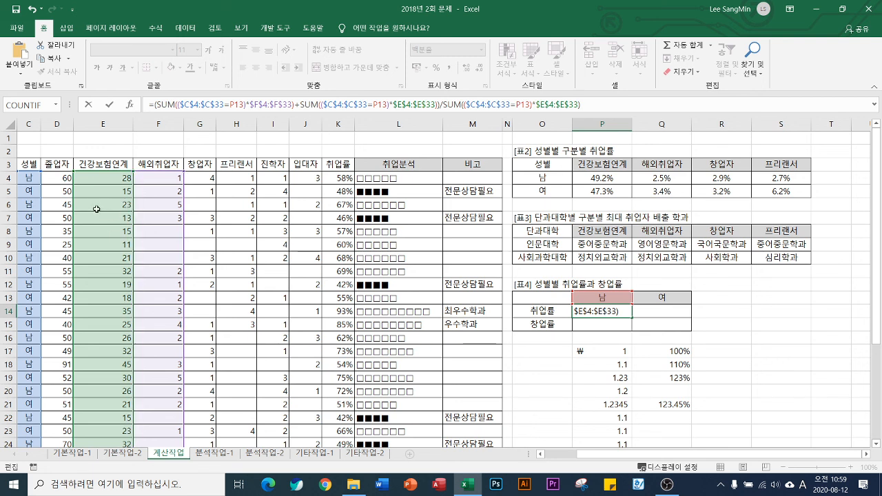
# Change the second SUM's value range to $D$4:$D$33, enter P14 as an array formula and copy it to Q14
pyautogui.moveTo(72, 205); pyautogui.dragTo(62, 209)
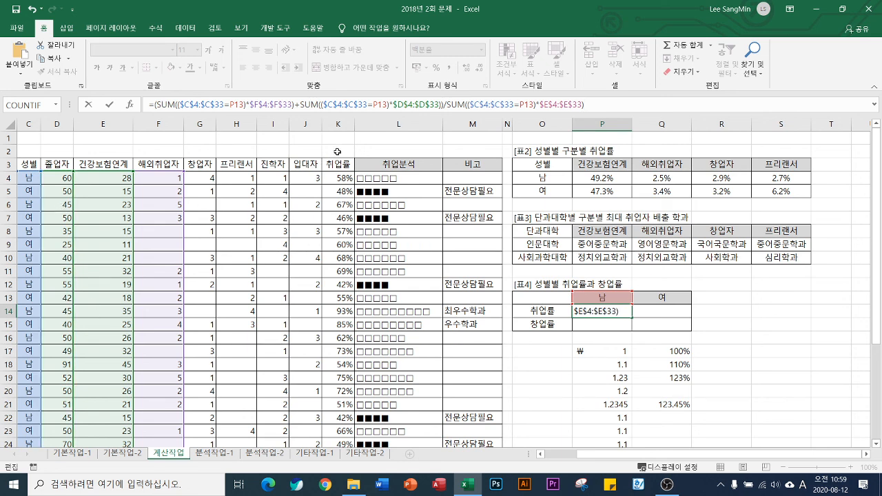
pyautogui.hotkey('ctrl', 'shift', 'Return')
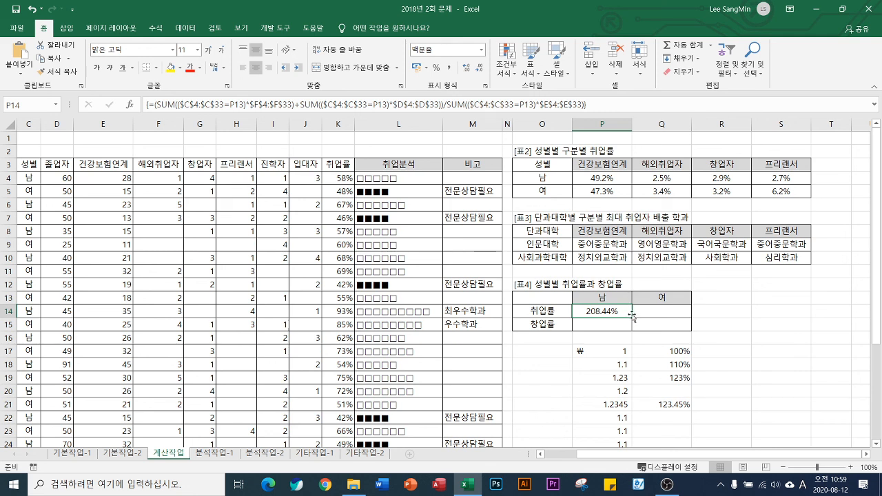
pyautogui.moveTo(633, 319); pyautogui.dragTo(668, 317)
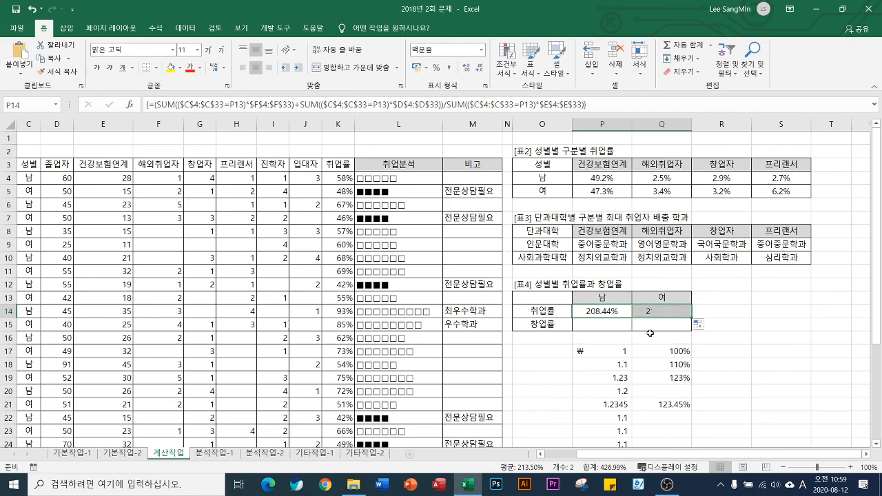
# Insert ROUND in front of the P14 expression and try to enter the formula without a num_digits argument
pyautogui.click(607, 311)
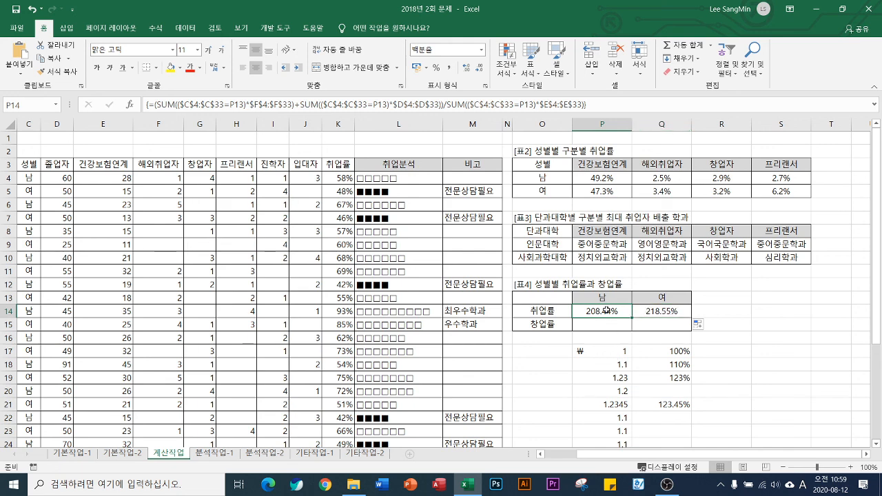
pyautogui.doubleClick(607, 311)
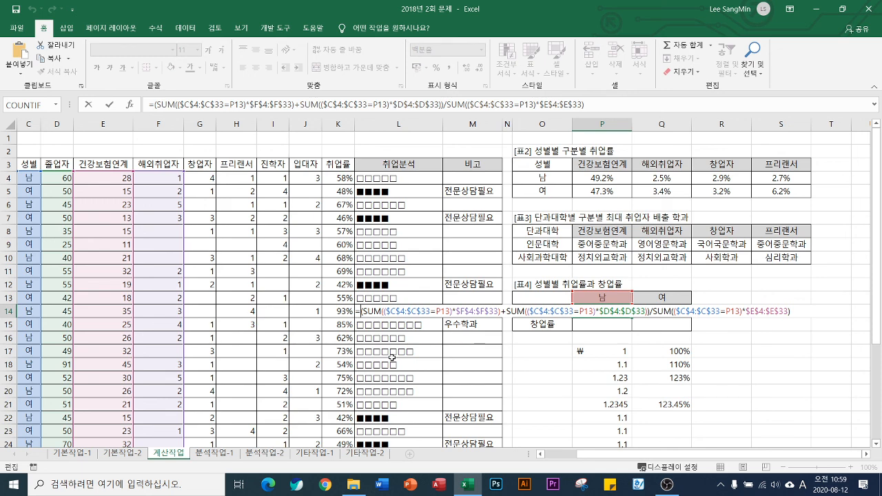
pyautogui.write('ROUND')
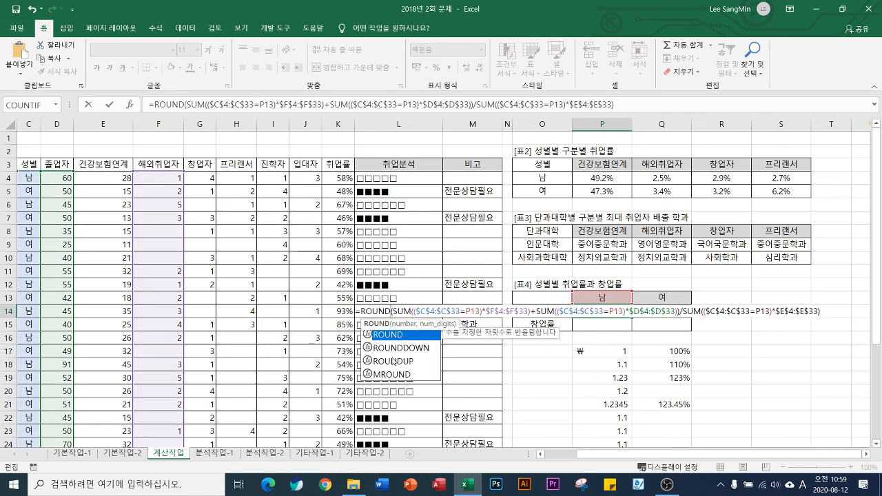
pyautogui.press('Escape')
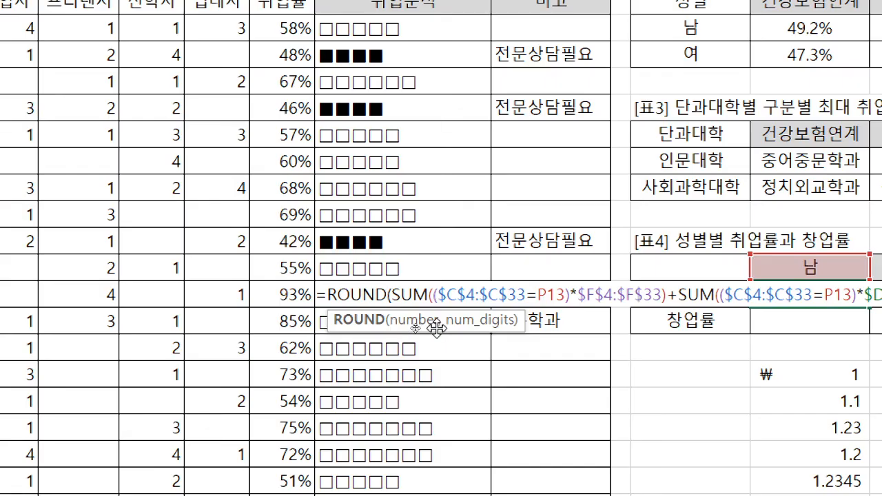
pyautogui.press('Return')
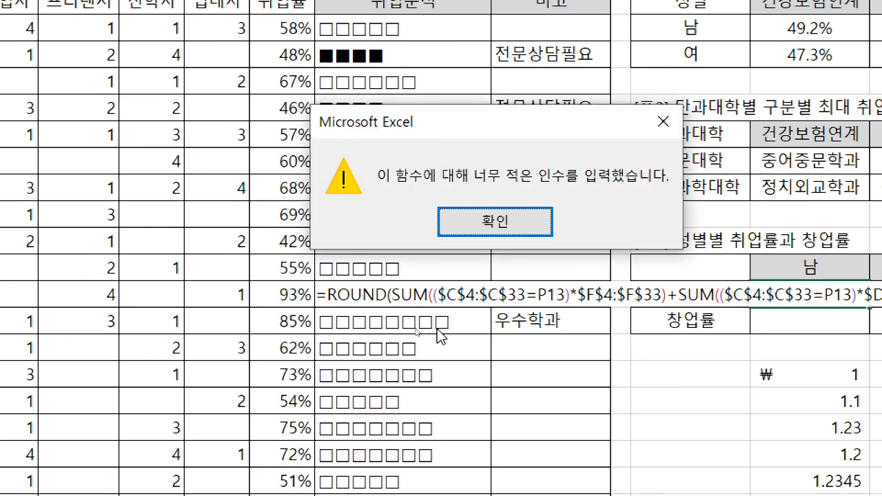
pyautogui.click(452, 238)
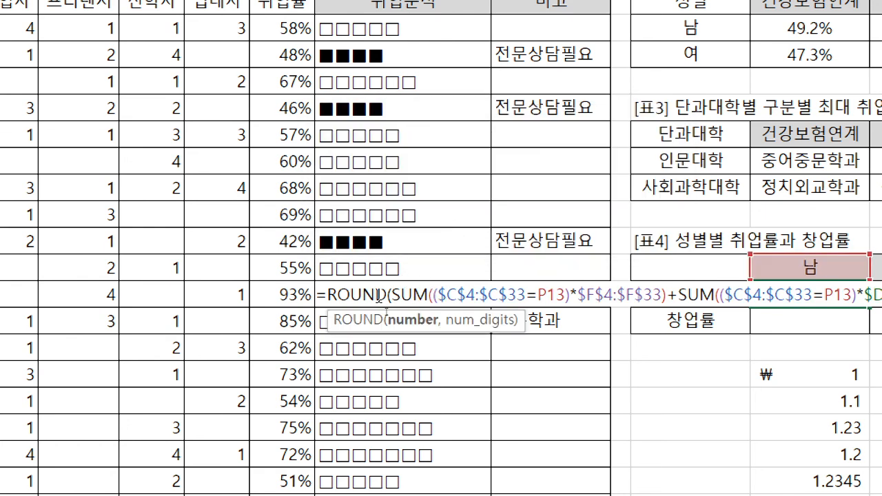
# Complete P14's ROUND with its own opening parenthesis and 4 digits as an array formula, and copy it to Q14
pyautogui.click(386, 296)
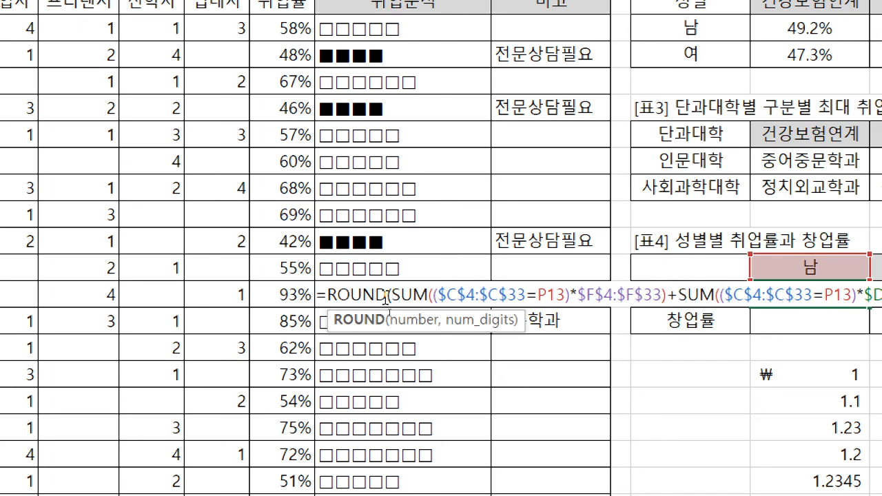
pyautogui.write('(')
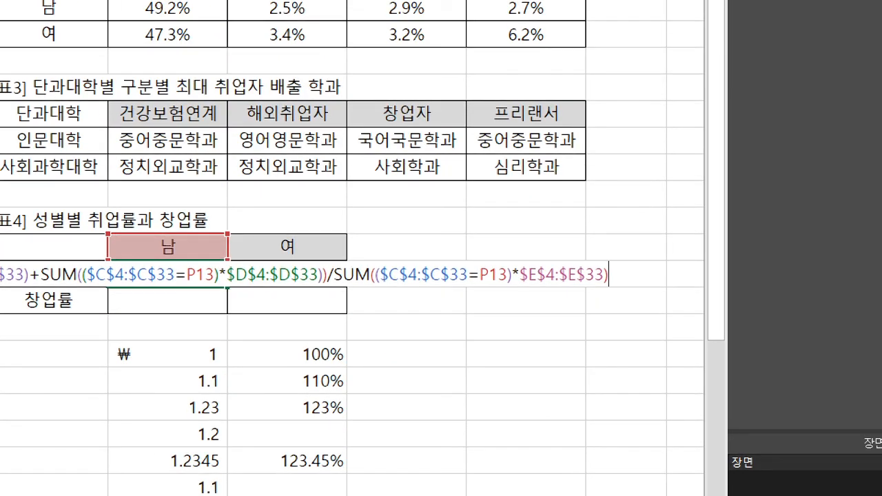
pyautogui.write('4)')
pyautogui.hotkey('ctrl', 'Return')
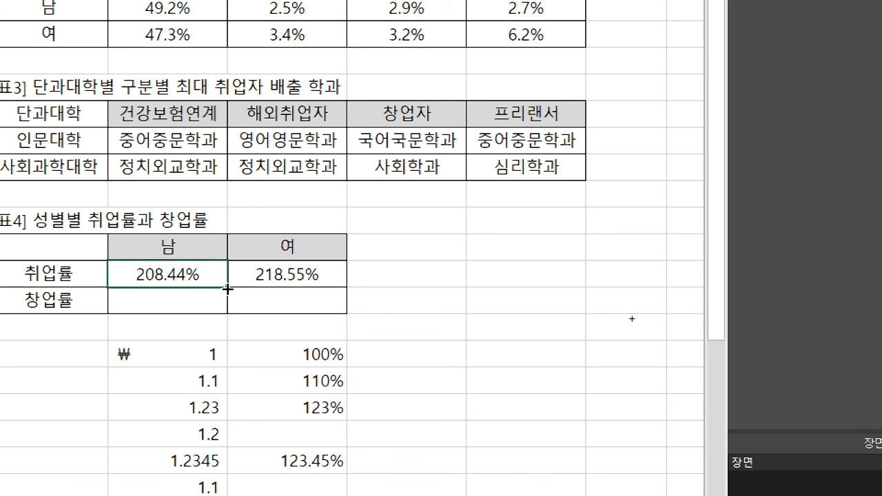
pyautogui.moveTo(237, 287); pyautogui.dragTo(350, 285)
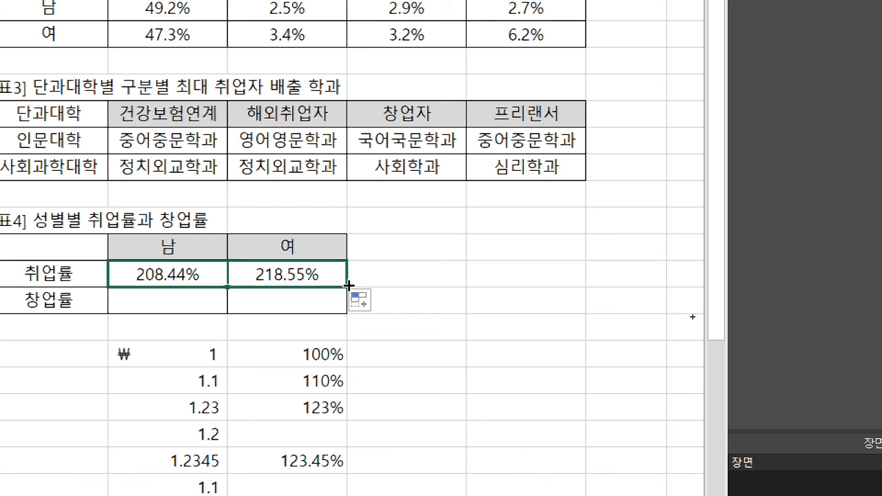
# Open the 취업률 formula in P14 for editing
pyautogui.click(153, 285)
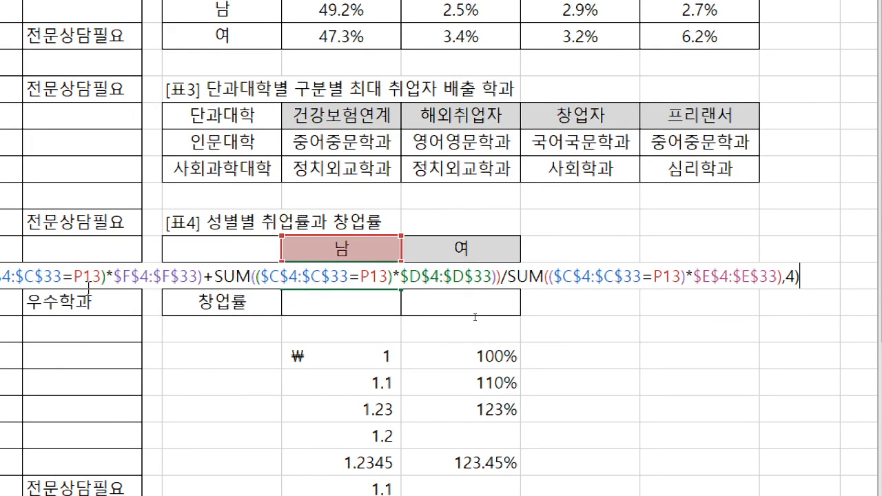